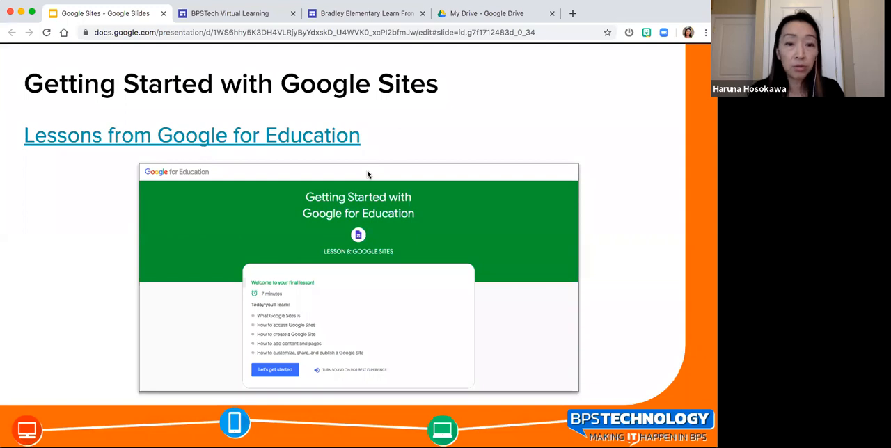
- Check the linked Google for Education lesson on Google Sites, and advance the presentation to the Setting up a Site slide
{"action": "left_click", "coordinate": [334, 137]}
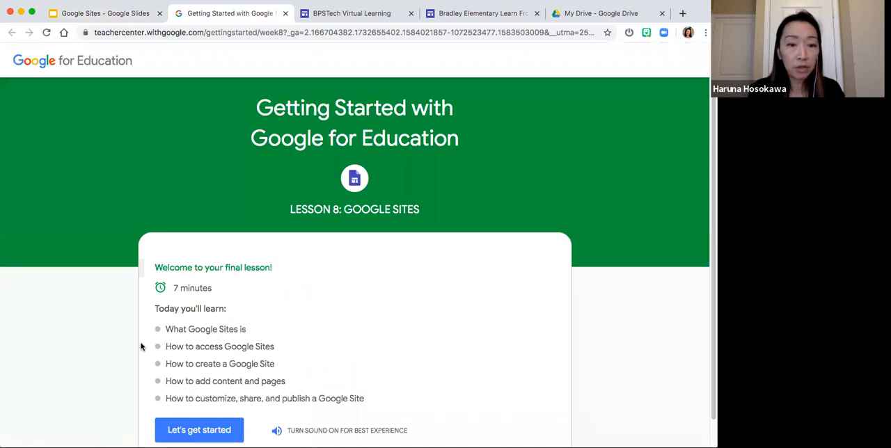
{"action": "scroll", "coordinate": [141, 346], "scroll_direction": "down", "scroll_amount": 1}
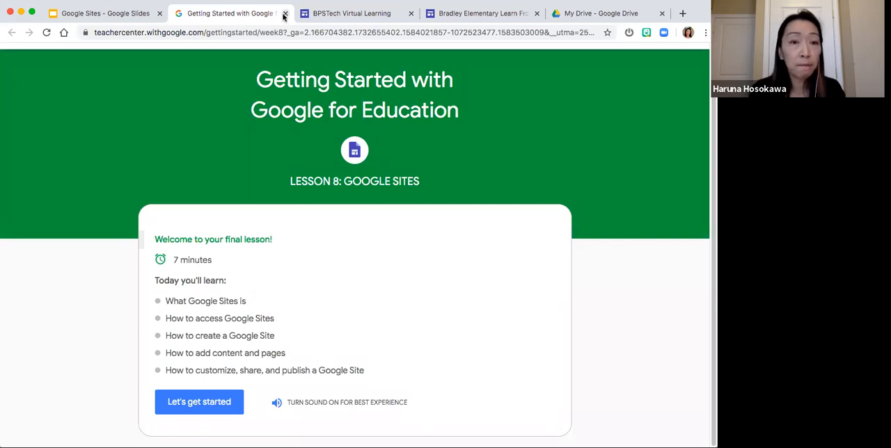
{"action": "left_click", "coordinate": [284, 13]}
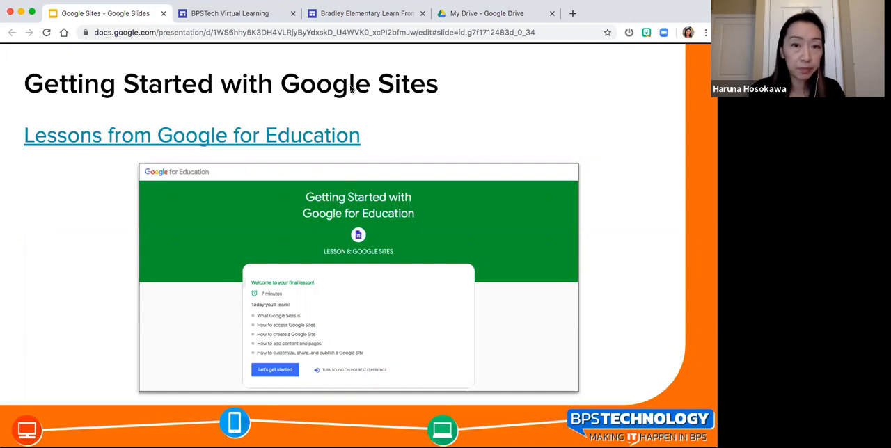
{"action": "key", "text": "Right"}
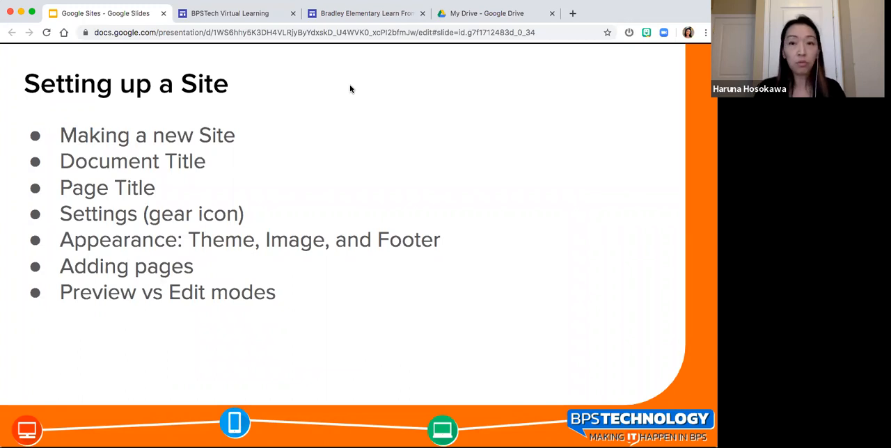
- Switch to Google Drive and create a new Google Sites website
{"action": "left_click", "coordinate": [470, 14]}
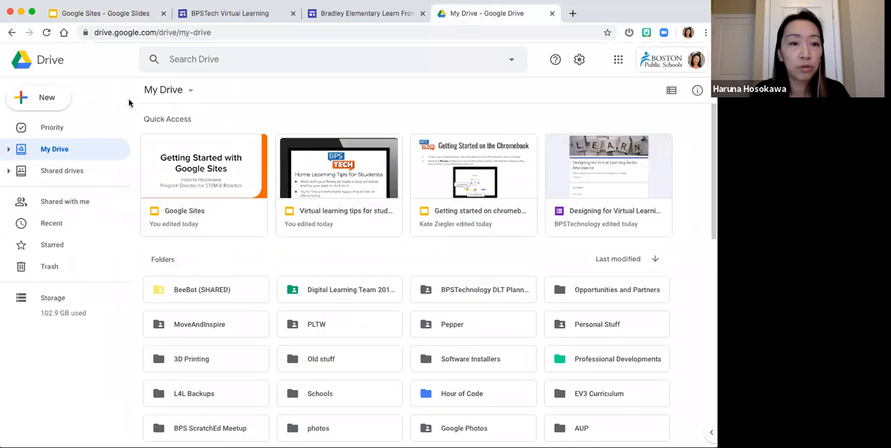
{"action": "left_click", "coordinate": [48, 102]}
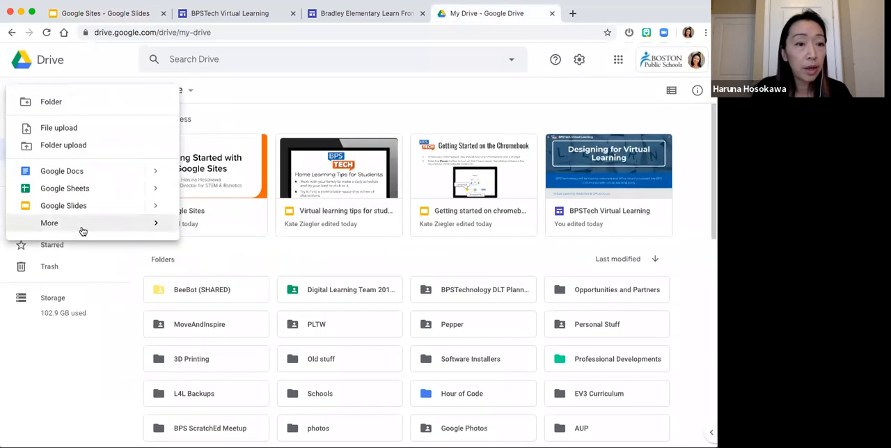
{"action": "mouse_move", "coordinate": [82, 231]}
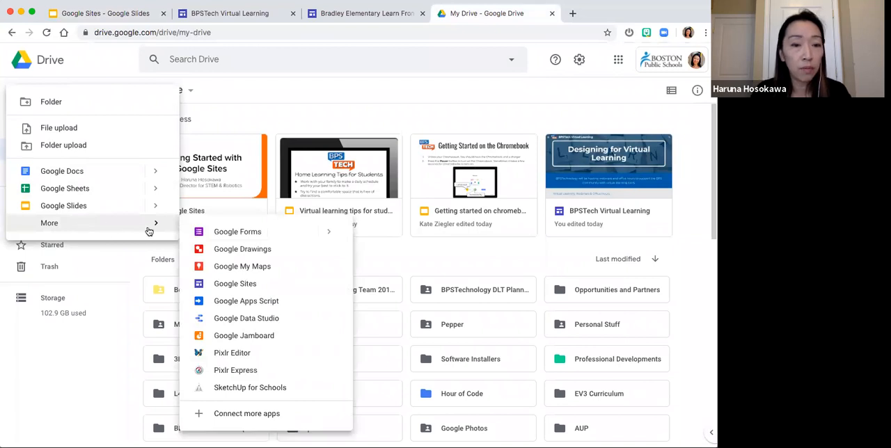
{"action": "left_click", "coordinate": [267, 289]}
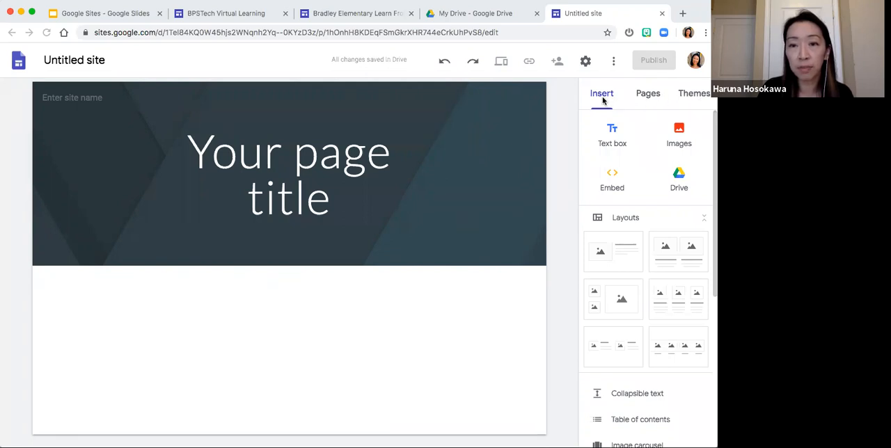
- Look over the new site's page list and the available themes
{"action": "left_click", "coordinate": [649, 97]}
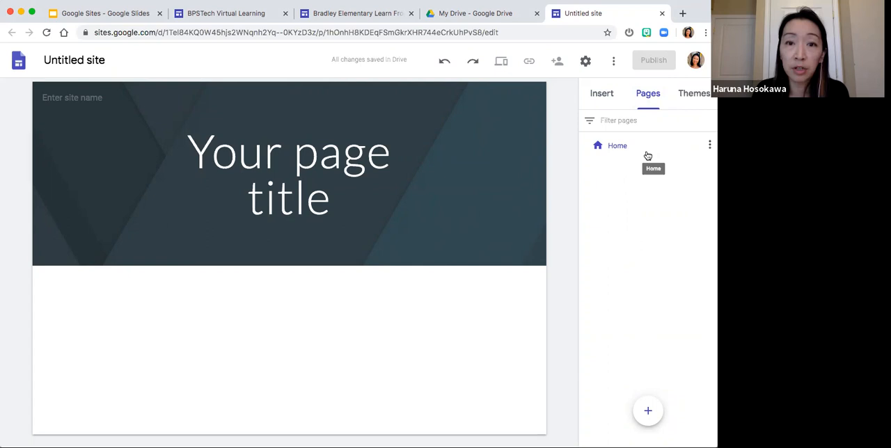
{"action": "left_click", "coordinate": [686, 103]}
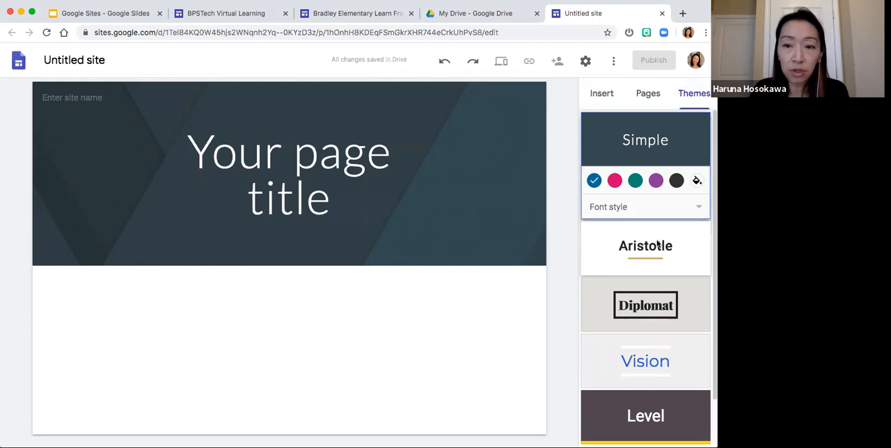
{"action": "scroll", "coordinate": [657, 243], "scroll_direction": "down", "scroll_amount": 1}
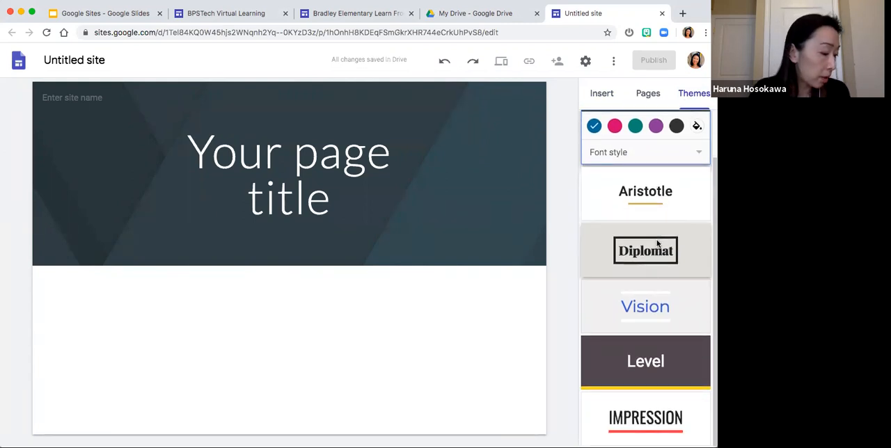
{"action": "scroll", "coordinate": [657, 243], "scroll_direction": "up", "scroll_amount": 1}
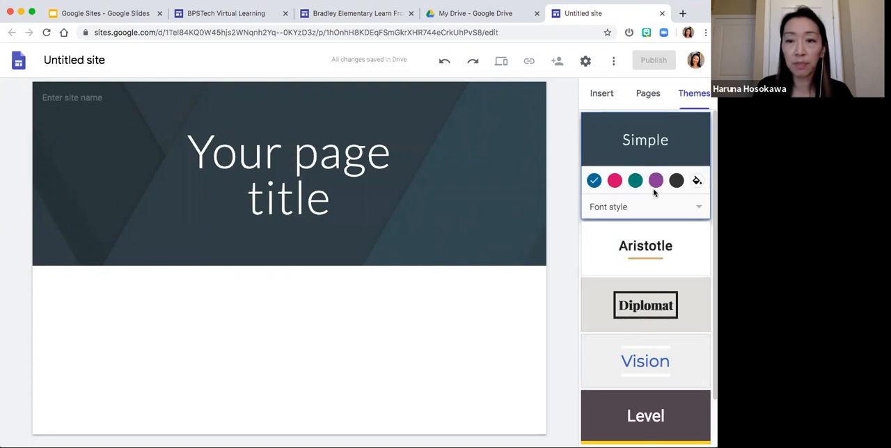
- Try the Aristotle, Diplomat and Impression themes on the site
{"action": "left_click", "coordinate": [655, 240]}
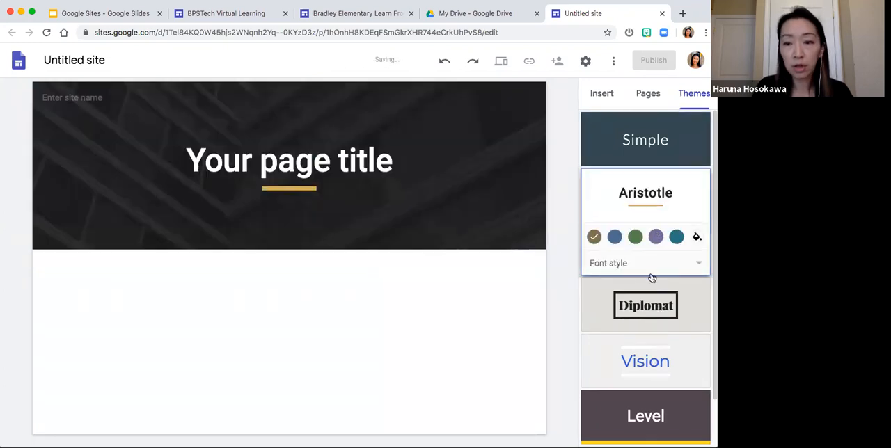
{"action": "scroll", "coordinate": [651, 277], "scroll_direction": "down", "scroll_amount": 2}
{"action": "left_click", "coordinate": [651, 273]}
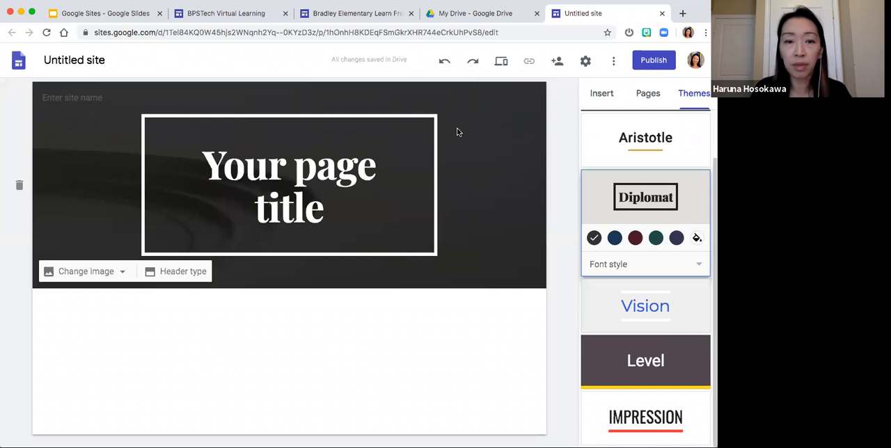
{"action": "scroll", "coordinate": [657, 155], "scroll_direction": "up", "scroll_amount": 2}
{"action": "scroll", "coordinate": [656, 155], "scroll_direction": "down", "scroll_amount": 2}
{"action": "scroll", "coordinate": [641, 335], "scroll_direction": "up", "scroll_amount": 2}
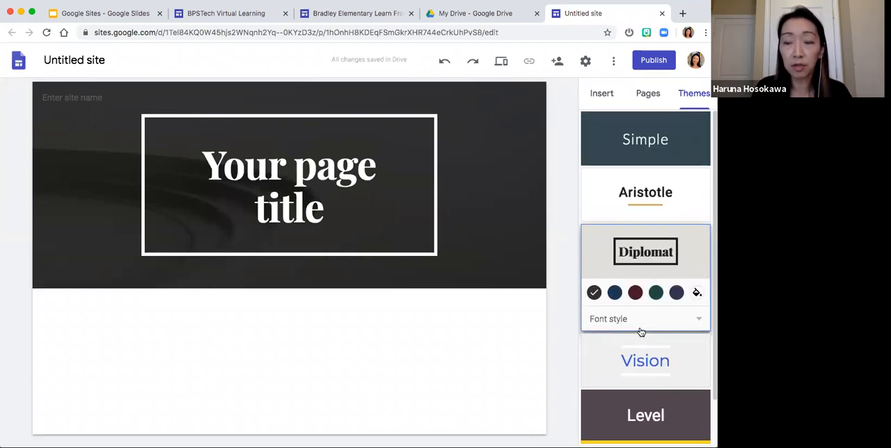
{"action": "scroll", "coordinate": [640, 330], "scroll_direction": "down", "scroll_amount": 2}
{"action": "left_click", "coordinate": [643, 422]}
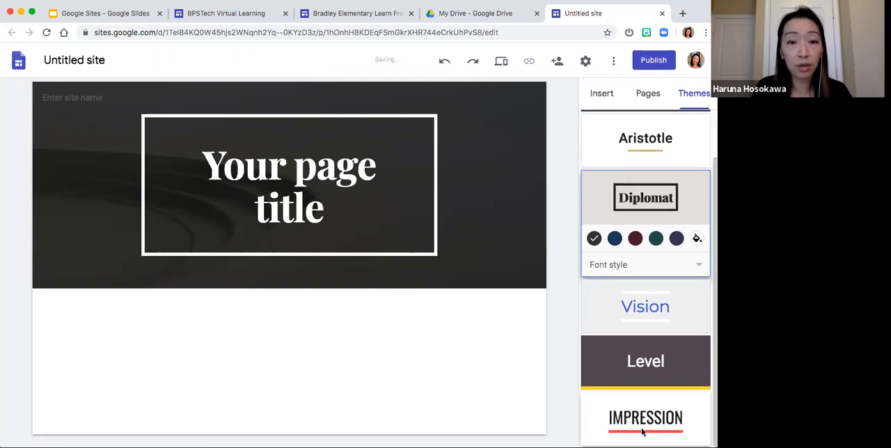
{"action": "left_click", "coordinate": [641, 428]}
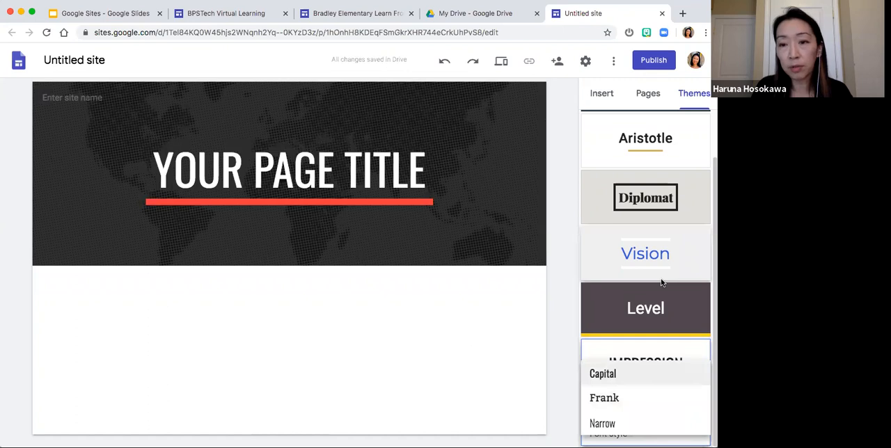
- Apply the Level theme to the site and set its font style to Slab
{"action": "left_click", "coordinate": [656, 306]}
{"action": "left_click", "coordinate": [654, 310]}
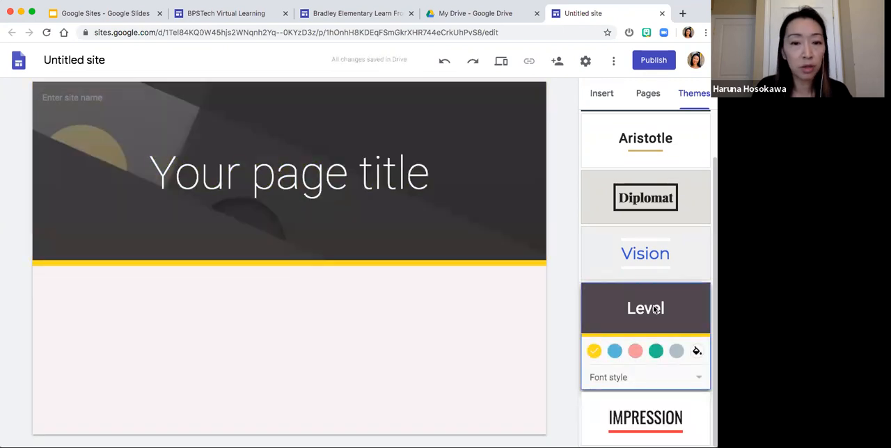
{"action": "left_click", "coordinate": [645, 380]}
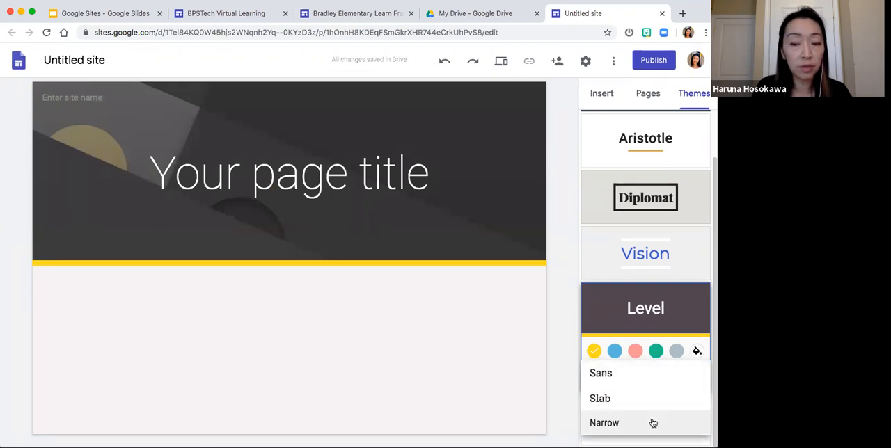
{"action": "left_click", "coordinate": [656, 402]}
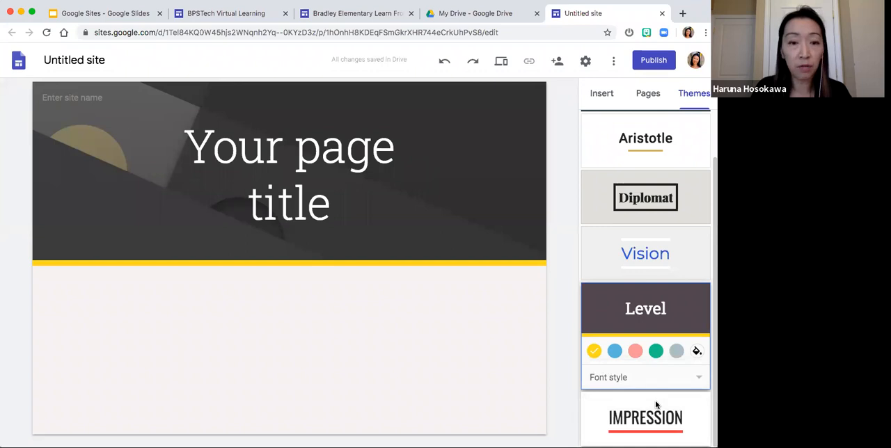
- Try the preset blue, pink and green colors for the Level theme
{"action": "left_click", "coordinate": [613, 353]}
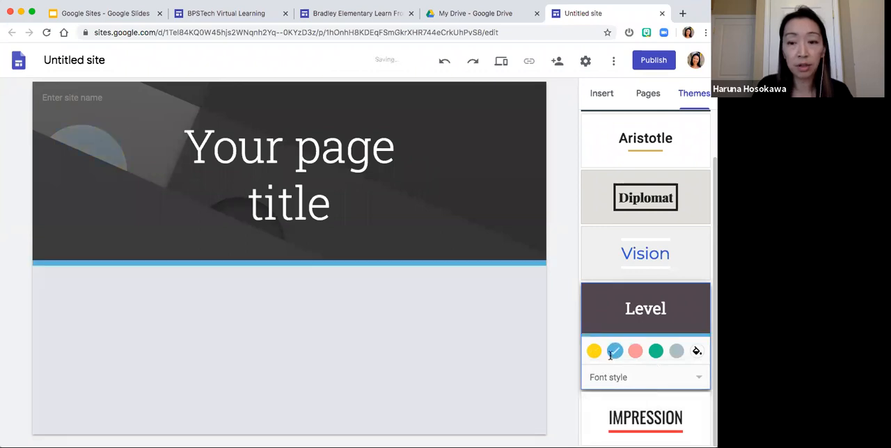
{"action": "left_click", "coordinate": [635, 352]}
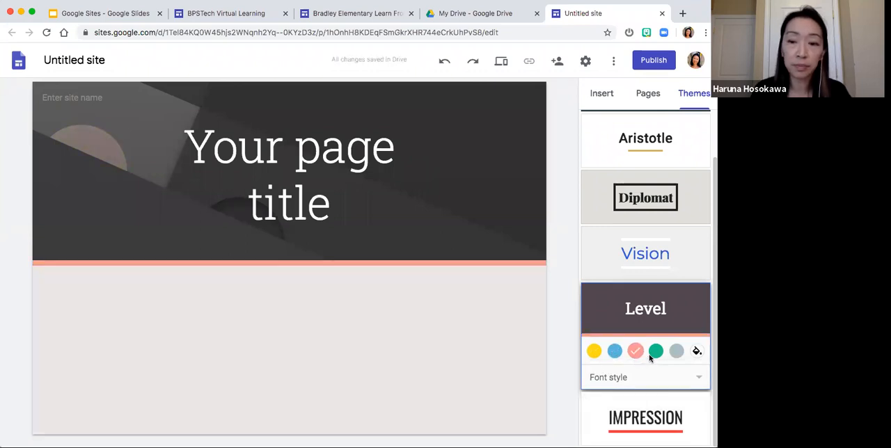
{"action": "left_click", "coordinate": [655, 352]}
- Set a custom red, #d91515, as the Level theme's color
{"action": "left_click", "coordinate": [696, 351]}
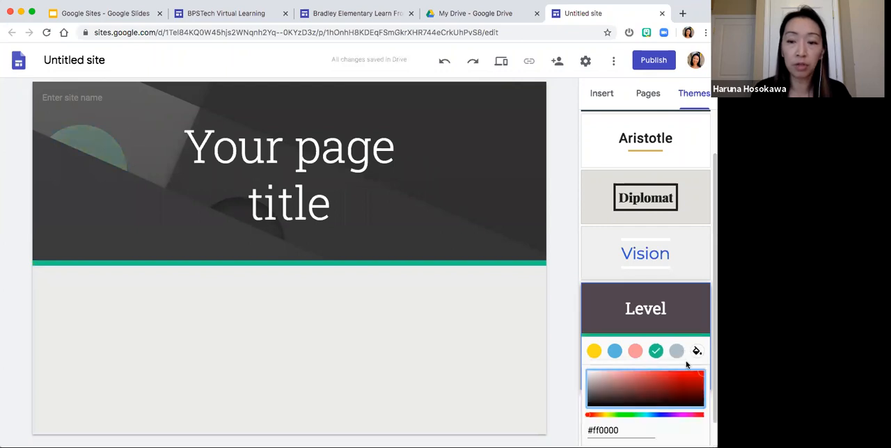
{"action": "left_click", "coordinate": [691, 376]}
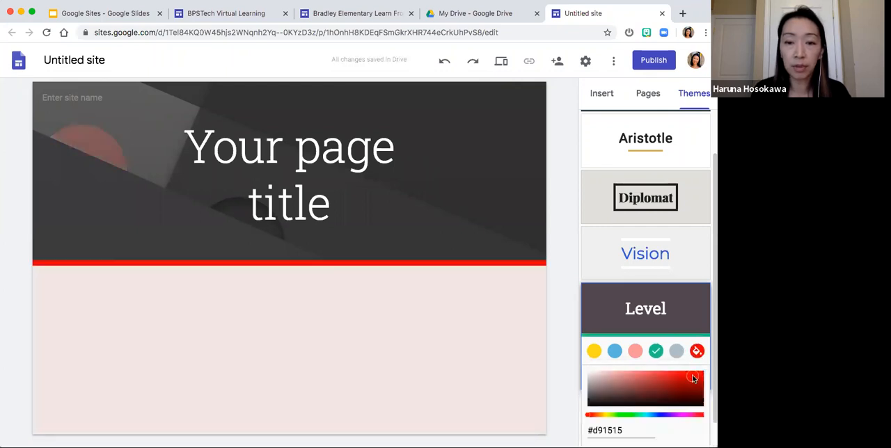
{"action": "left_click", "coordinate": [567, 308]}
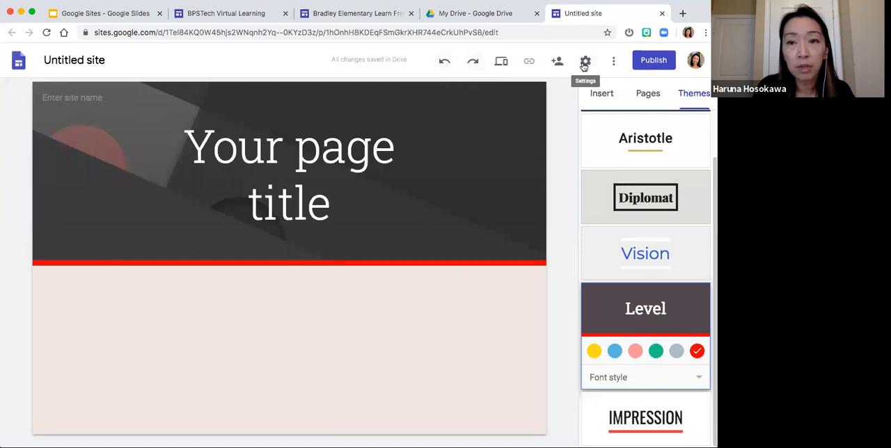
- Preview the site as visitors would see it on a large screen, and return to editing
{"action": "left_click", "coordinate": [502, 70]}
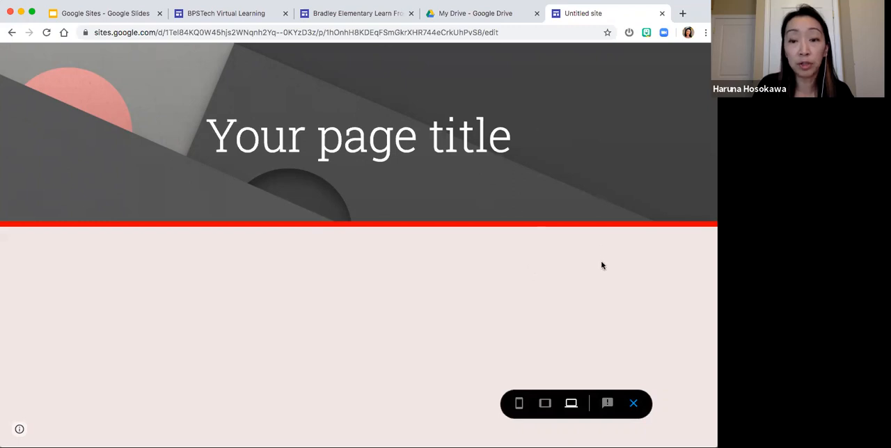
{"action": "left_click", "coordinate": [633, 405]}
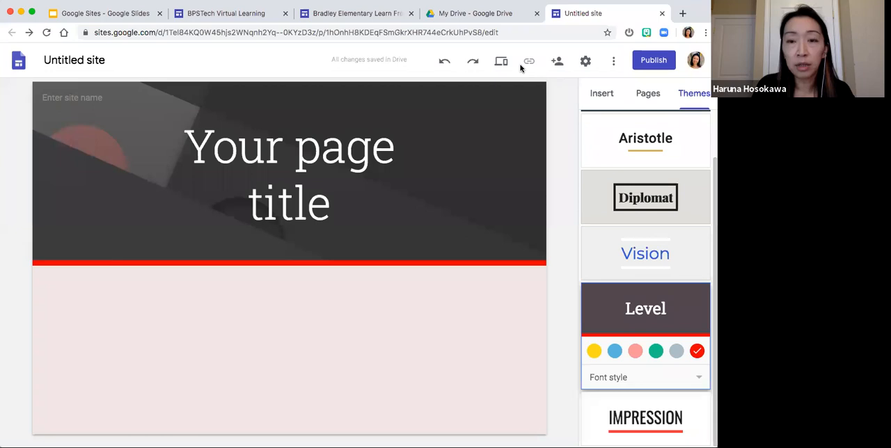
- Open the site's sharing settings and try adding a colleague to the invitation, removing the entry without sending it
{"action": "left_click", "coordinate": [557, 64]}
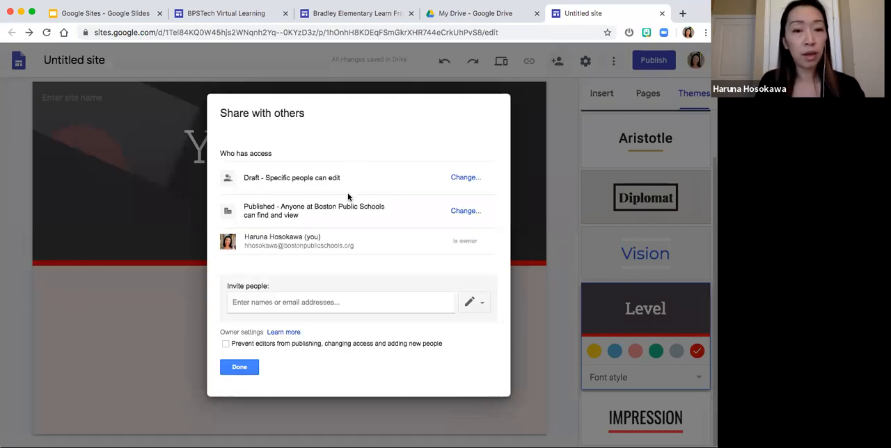
{"action": "left_click", "coordinate": [297, 302]}
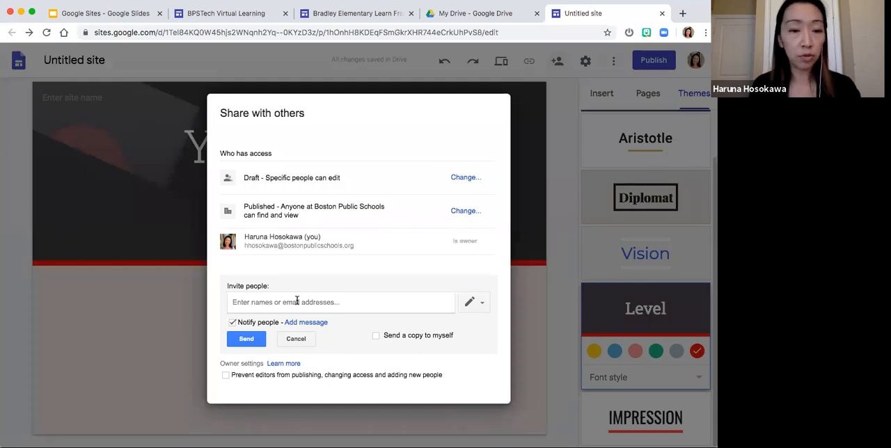
{"action": "type", "text": "kko"}
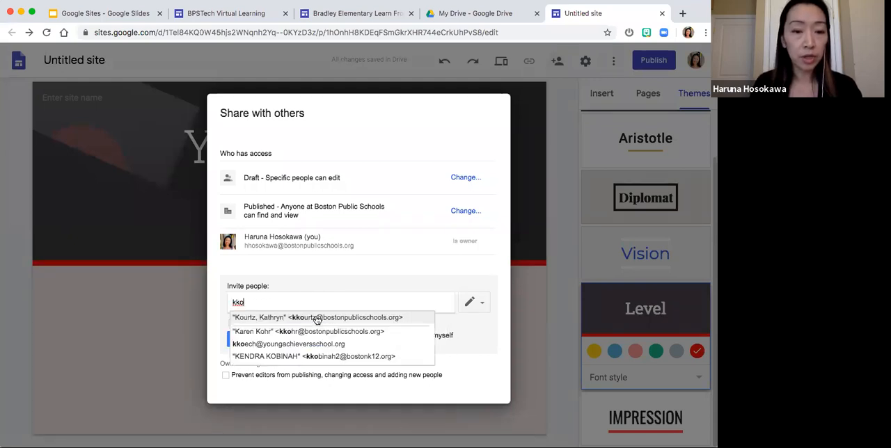
{"action": "left_click", "coordinate": [317, 319]}
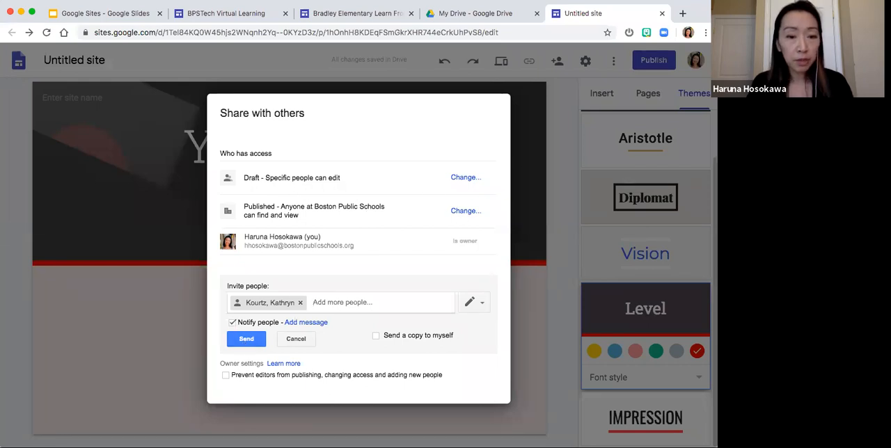
{"action": "left_click", "coordinate": [300, 302]}
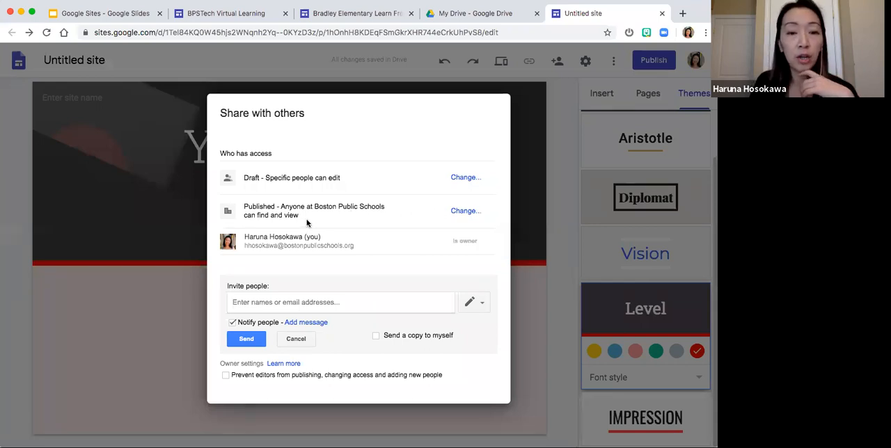
- In the sharing settings, let anyone find and view the published site, and cancel the empty invitation
{"action": "left_click", "coordinate": [463, 212]}
{"action": "left_click", "coordinate": [379, 214]}
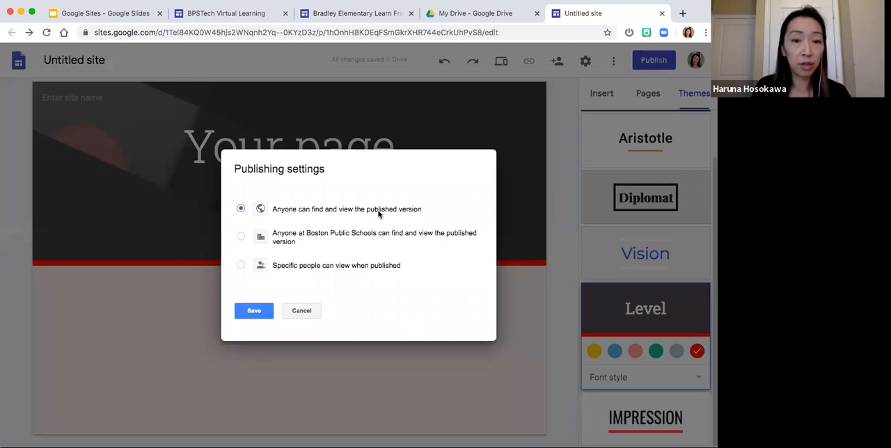
{"action": "left_click", "coordinate": [254, 313]}
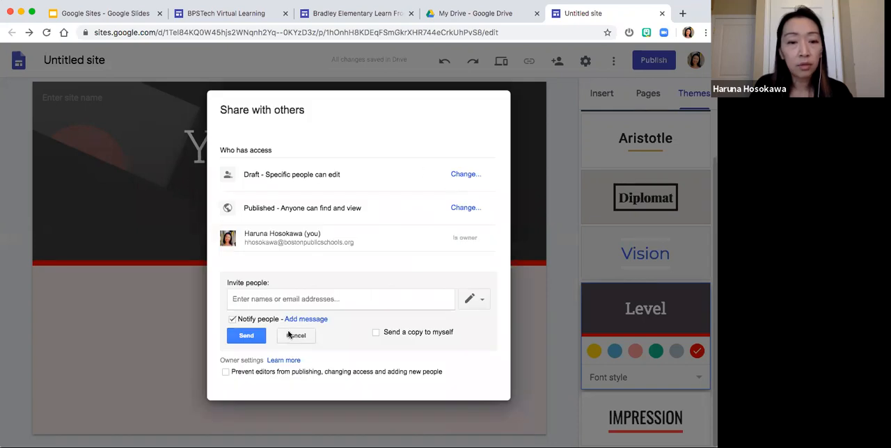
{"action": "left_click", "coordinate": [287, 335]}
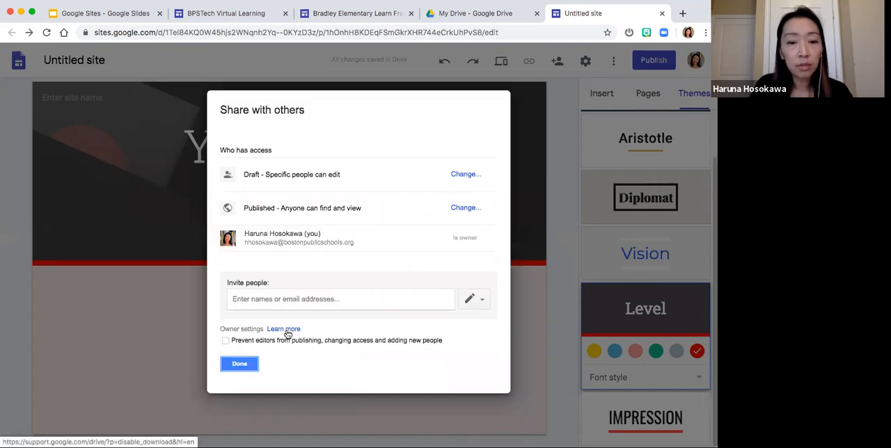
- Finish the sharing settings, and examine the navigation mode and color options in the site settings without changing them
{"action": "left_click", "coordinate": [252, 362]}
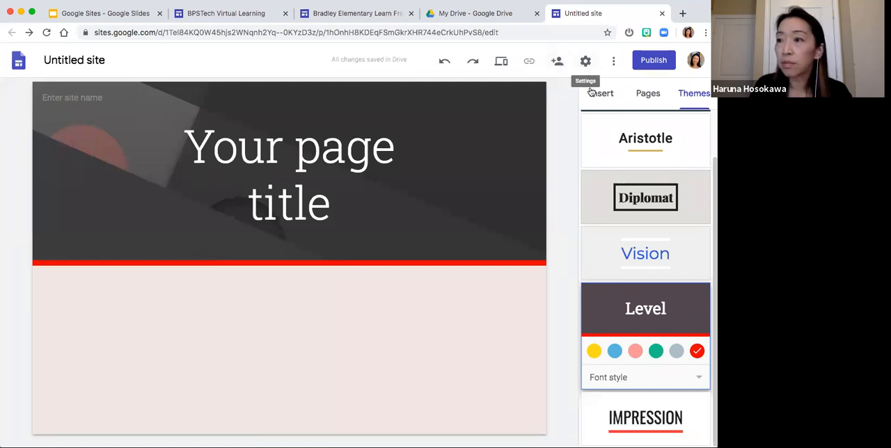
{"action": "left_click", "coordinate": [585, 64]}
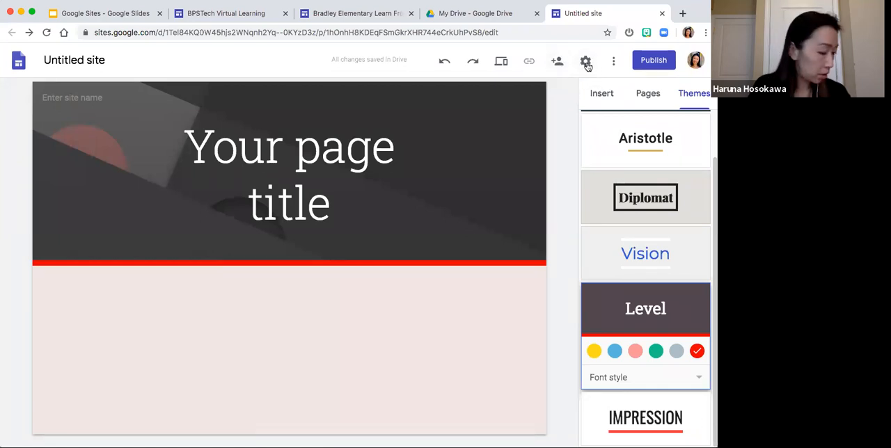
{"action": "left_click", "coordinate": [587, 65]}
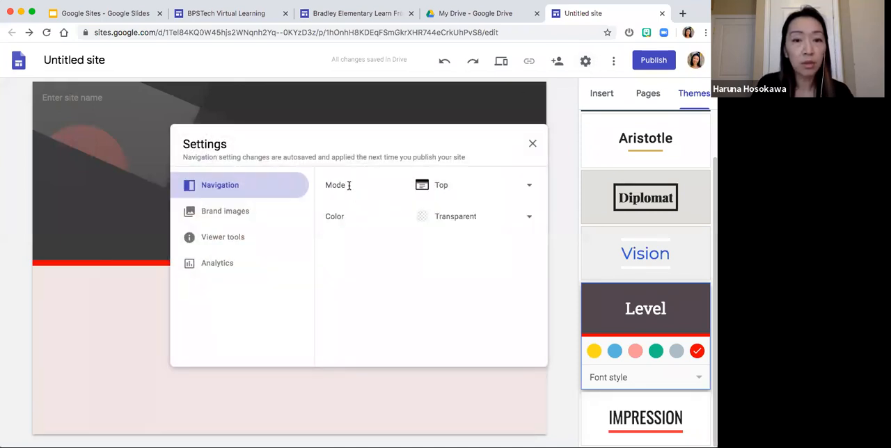
{"action": "left_click", "coordinate": [532, 185]}
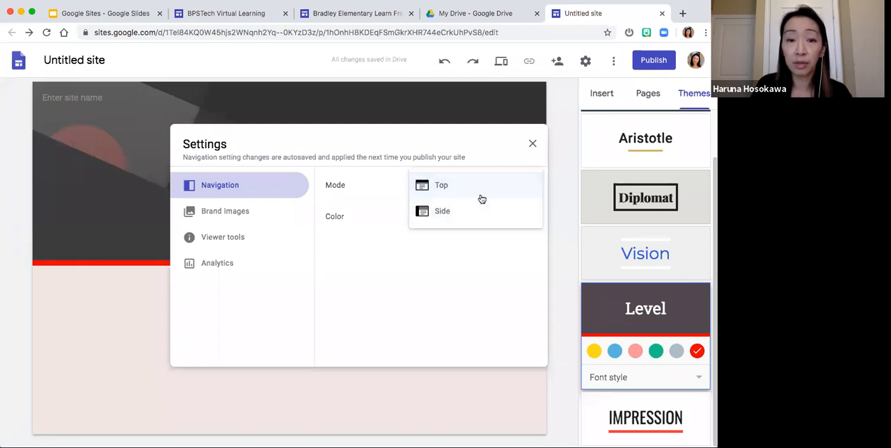
{"action": "left_click", "coordinate": [394, 253]}
{"action": "left_click", "coordinate": [522, 221]}
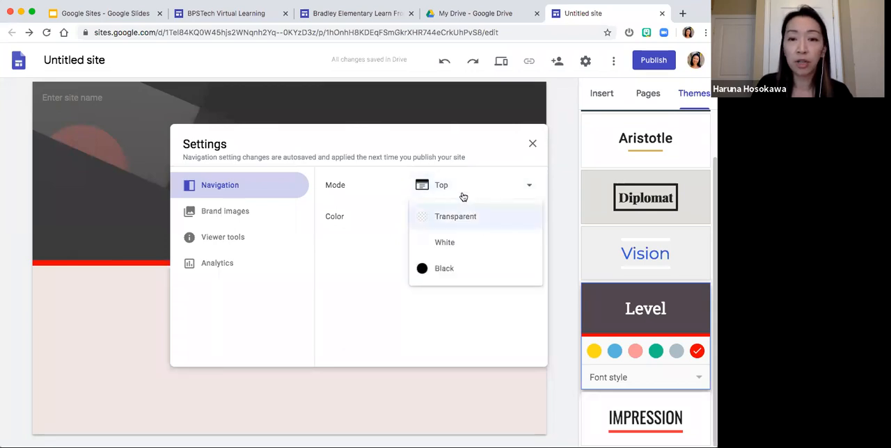
{"action": "left_click", "coordinate": [346, 232]}
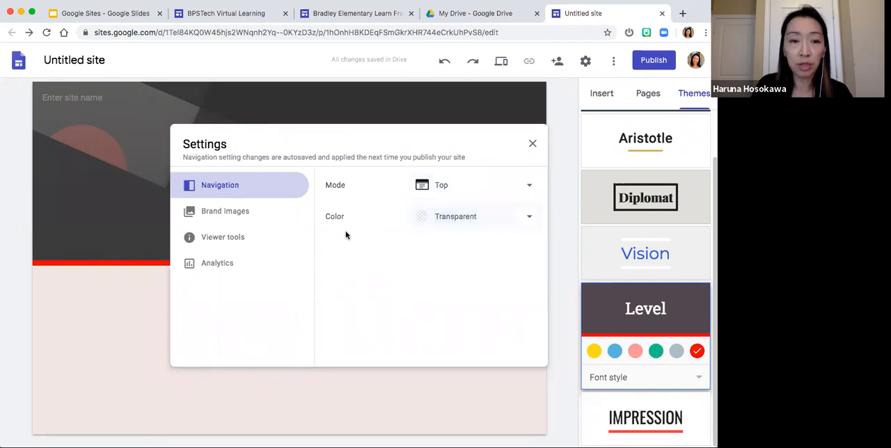
- Look through the site's brand images, viewer tools and analytics settings, return to the navigation settings, and close the site settings
{"action": "left_click", "coordinate": [257, 217]}
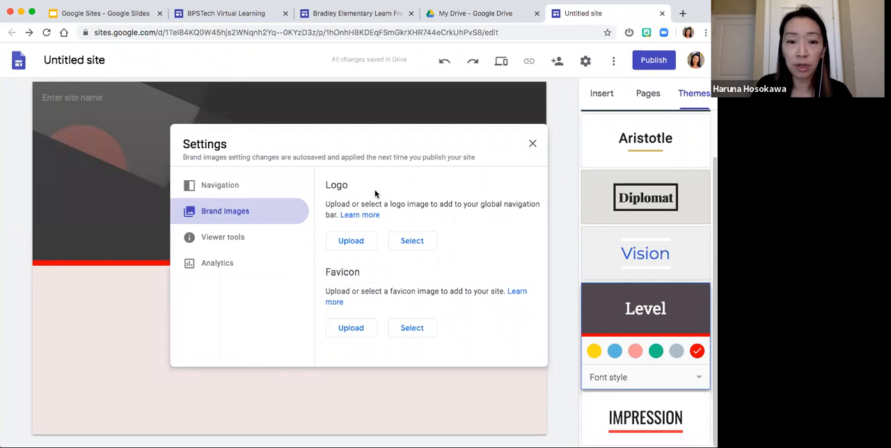
{"action": "left_click", "coordinate": [253, 244]}
{"action": "left_click", "coordinate": [258, 269]}
{"action": "left_click", "coordinate": [270, 185]}
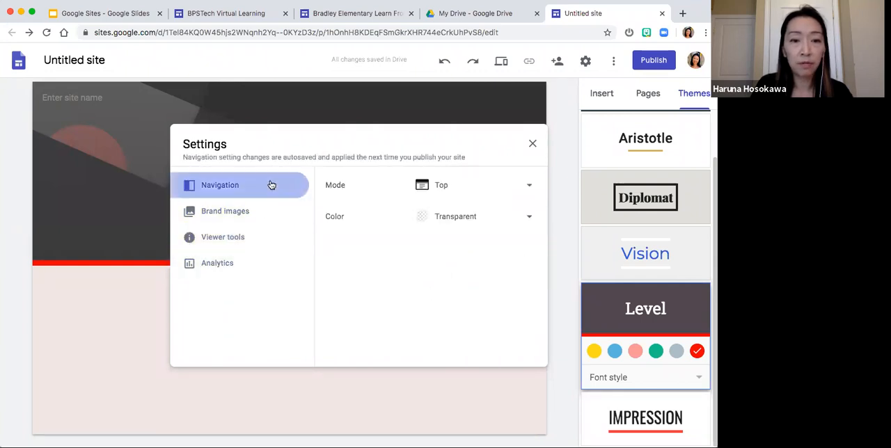
{"action": "left_click", "coordinate": [533, 144]}
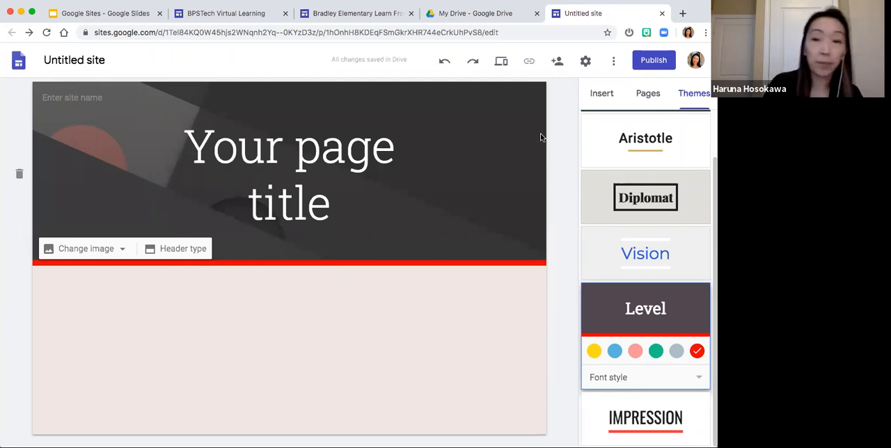
- Check which web address, viewing access and search options publishing the site asks for, and cancel without publishing
{"action": "left_click", "coordinate": [659, 63]}
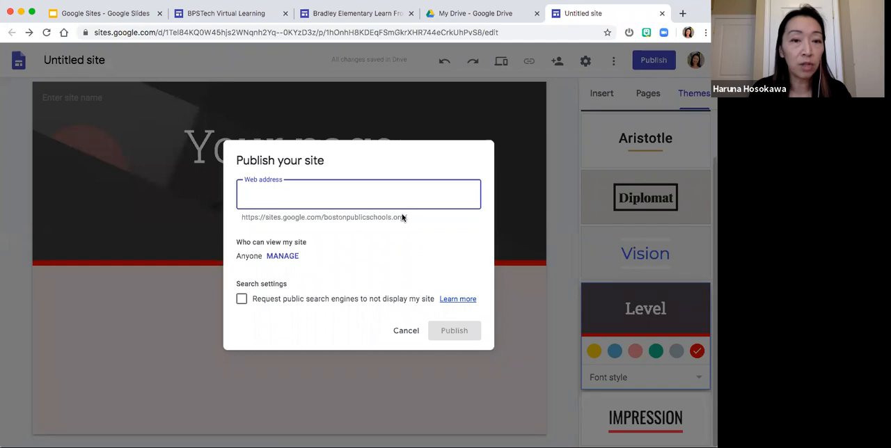
{"action": "left_click", "coordinate": [407, 331]}
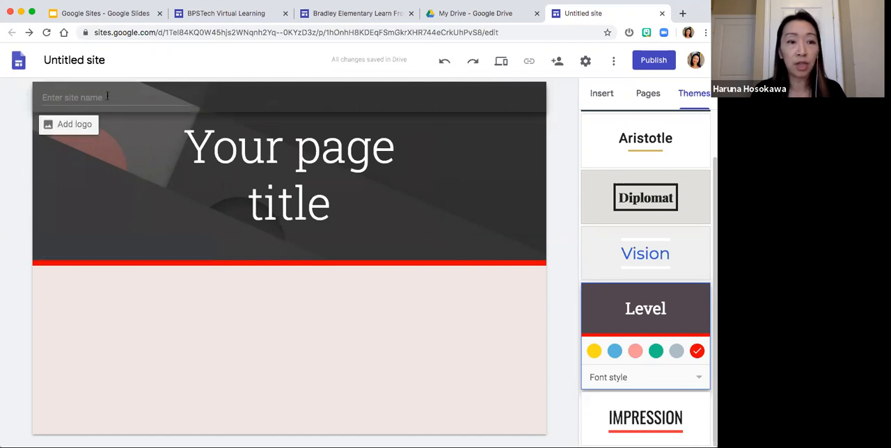
- Enter "My Website Name" as the site name in the page header, and check the document name
{"action": "left_click", "coordinate": [67, 96]}
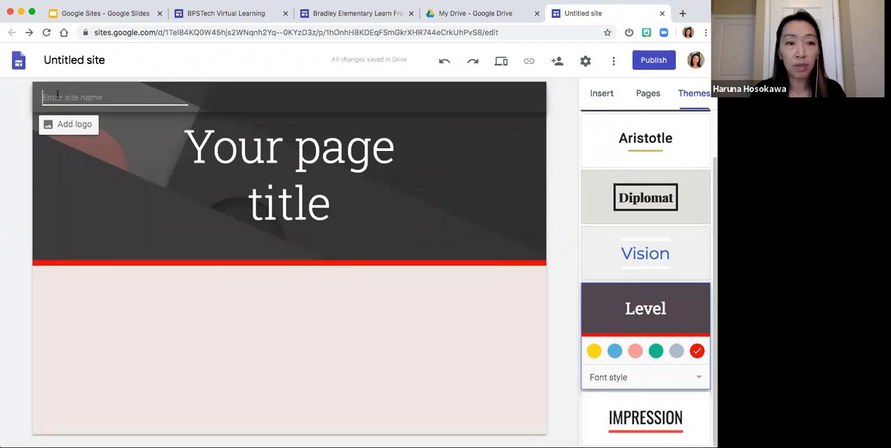
{"action": "type", "text": "My We"}
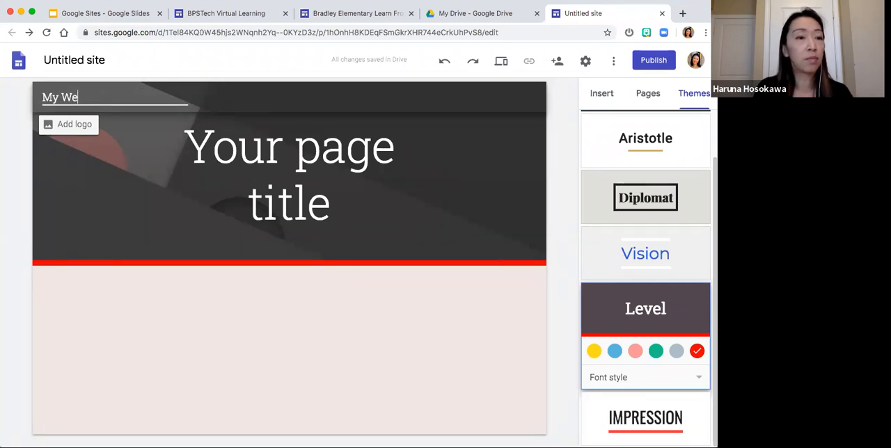
{"action": "type", "text": "bitsite Name"}
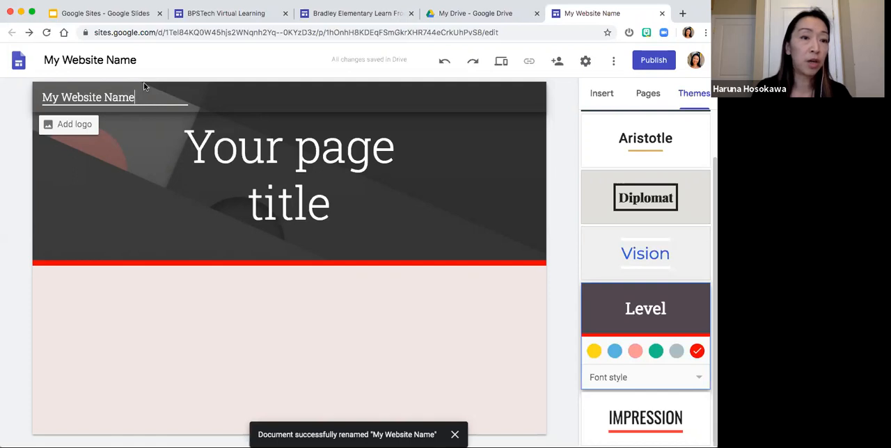
{"action": "left_click", "coordinate": [167, 57]}
{"action": "left_click_drag", "start_coordinate": [170, 57], "coordinate": [39, 57]}
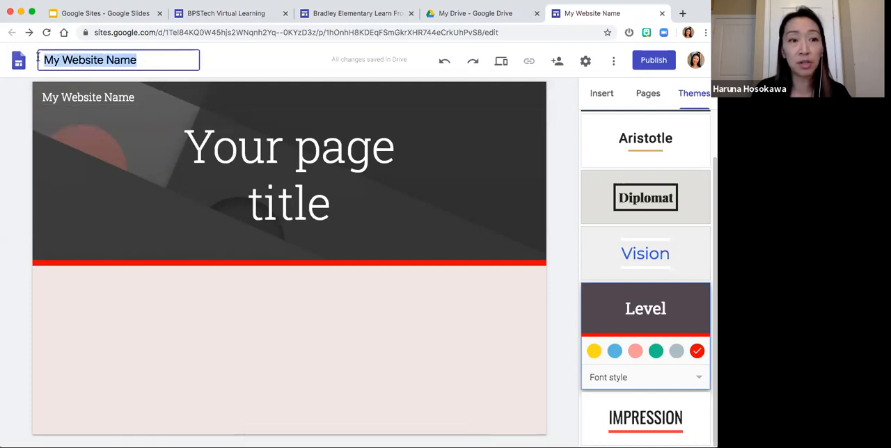
{"action": "left_click", "coordinate": [148, 60]}
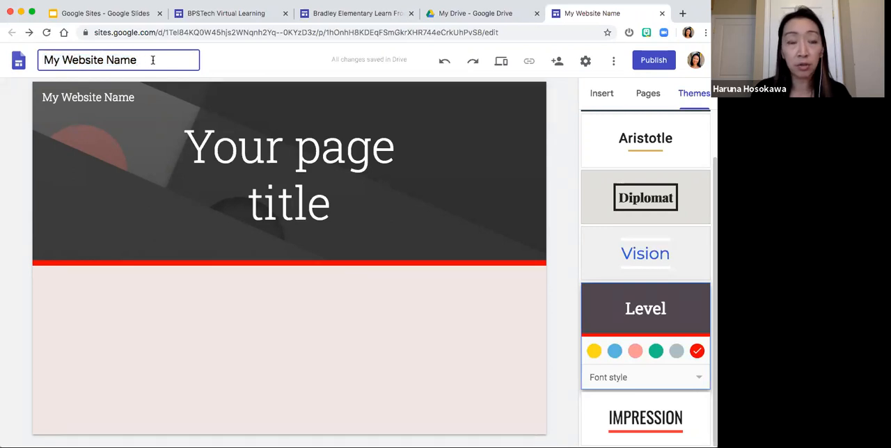
- Replace the placeholder page title in the header with "Welcome to my page"
{"action": "left_click", "coordinate": [353, 197]}
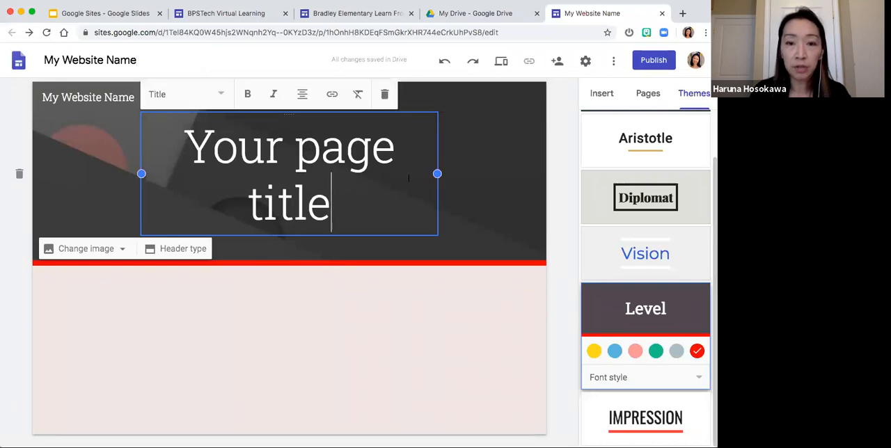
{"action": "left_click_drag", "start_coordinate": [367, 208], "coordinate": [348, 191]}
{"action": "left_click", "coordinate": [200, 157]}
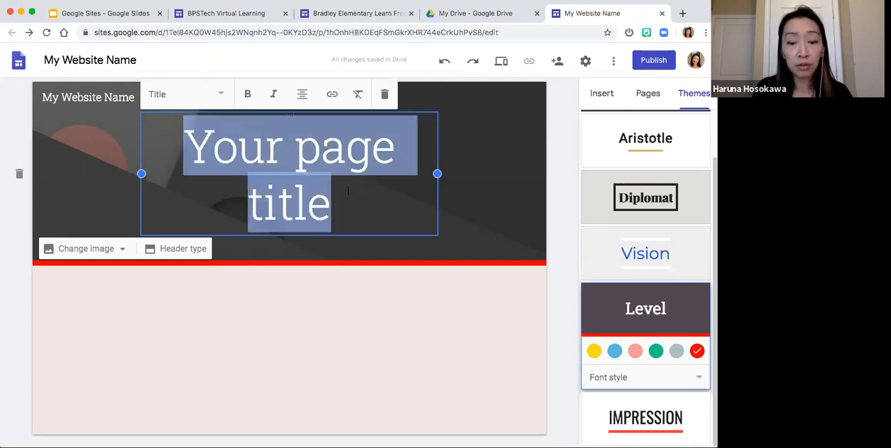
{"action": "type", "text": "Welcome"}
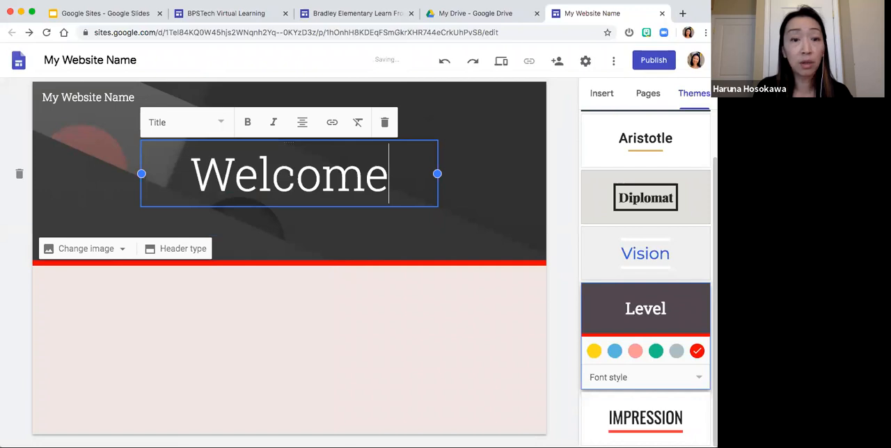
{"action": "type", "text": " to"}
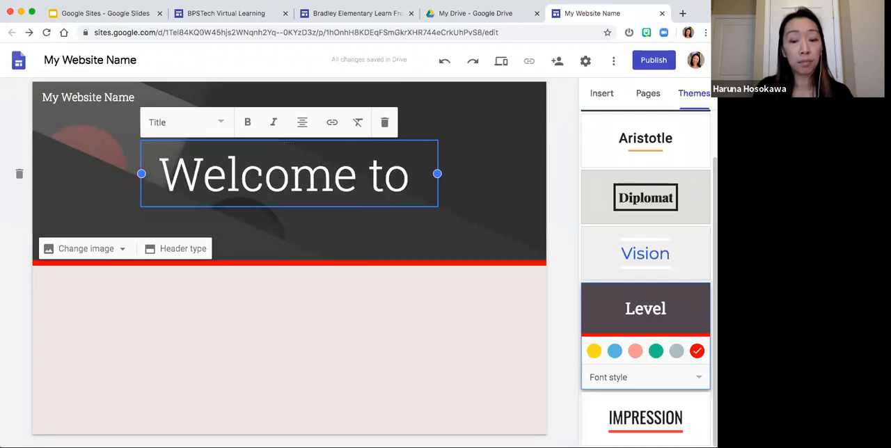
{"action": "type", "text": " my page"}
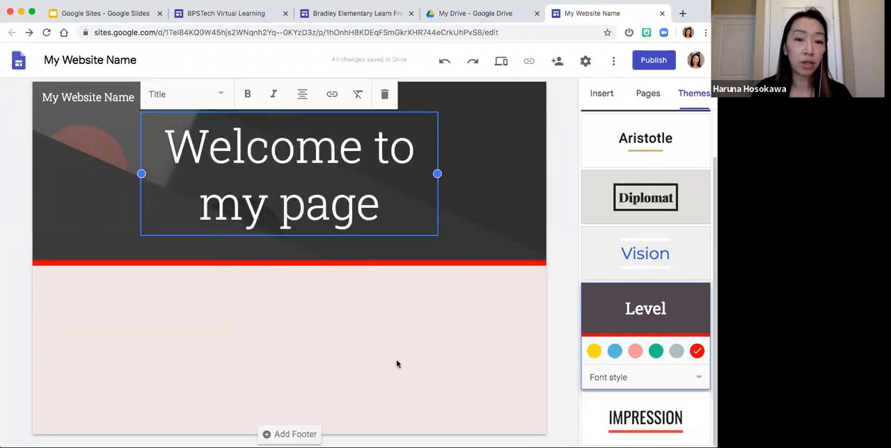
{"action": "left_click", "coordinate": [397, 364]}
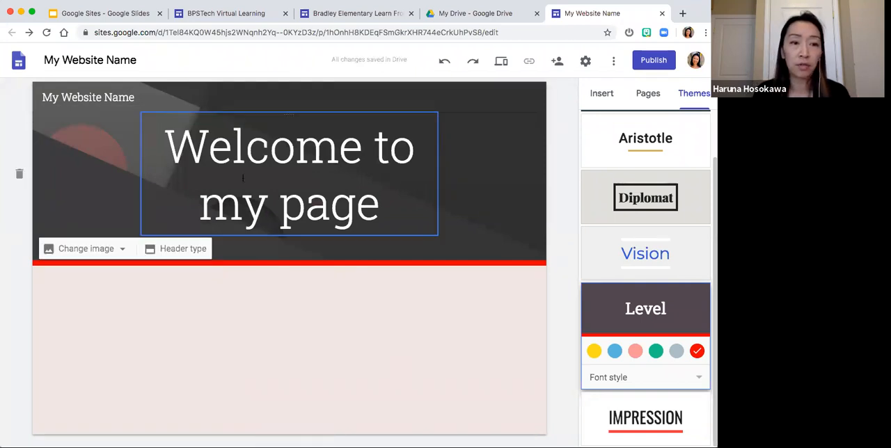
- Compare the site name with the web address proposed for publishing, and cancel without publishing the site
{"action": "left_click", "coordinate": [113, 97]}
{"action": "left_click_drag", "start_coordinate": [137, 97], "coordinate": [50, 90]}
{"action": "left_click", "coordinate": [152, 98]}
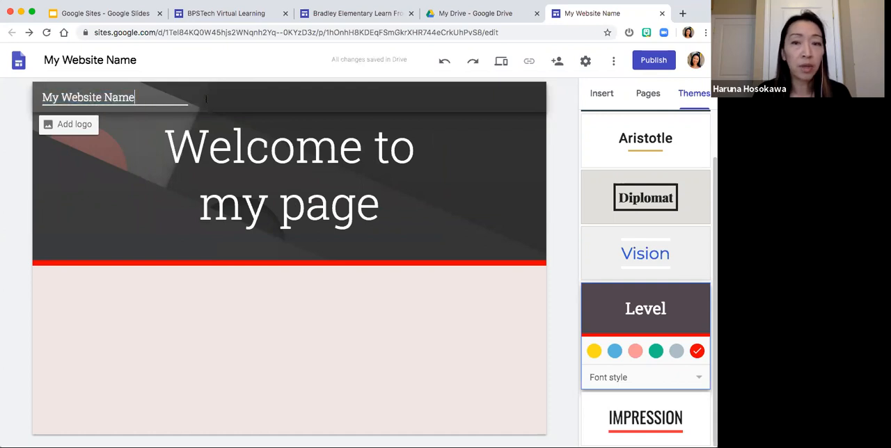
{"action": "left_click", "coordinate": [647, 63]}
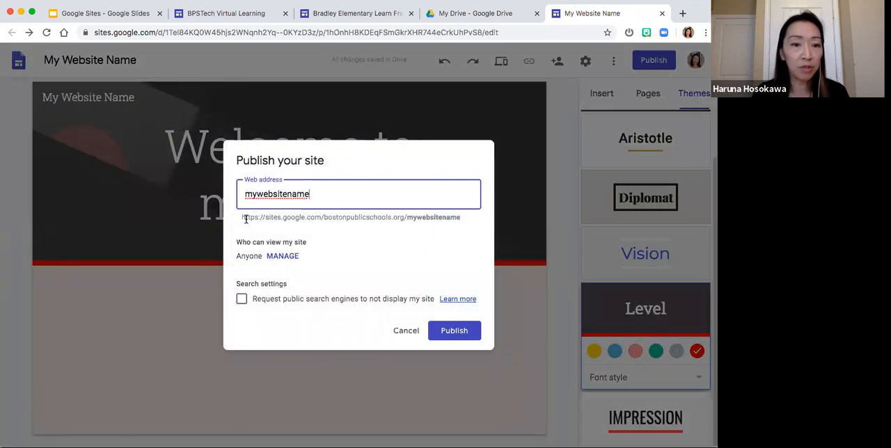
{"action": "left_click_drag", "start_coordinate": [242, 218], "coordinate": [456, 218]}
{"action": "left_click", "coordinate": [457, 222]}
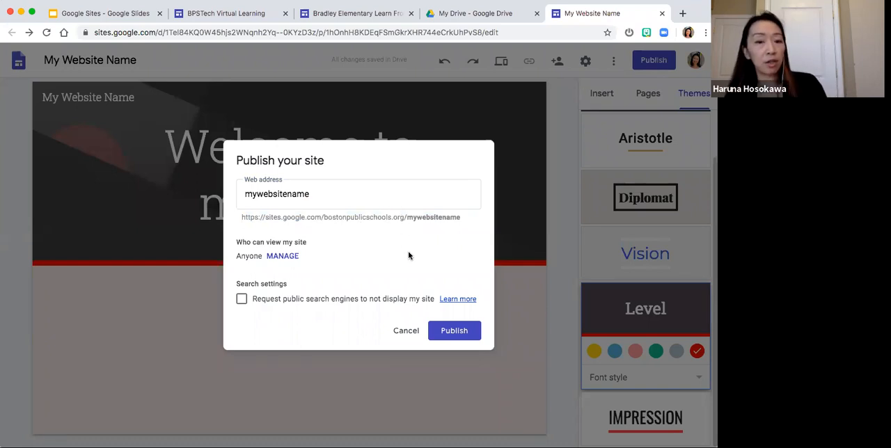
{"action": "left_click", "coordinate": [407, 335]}
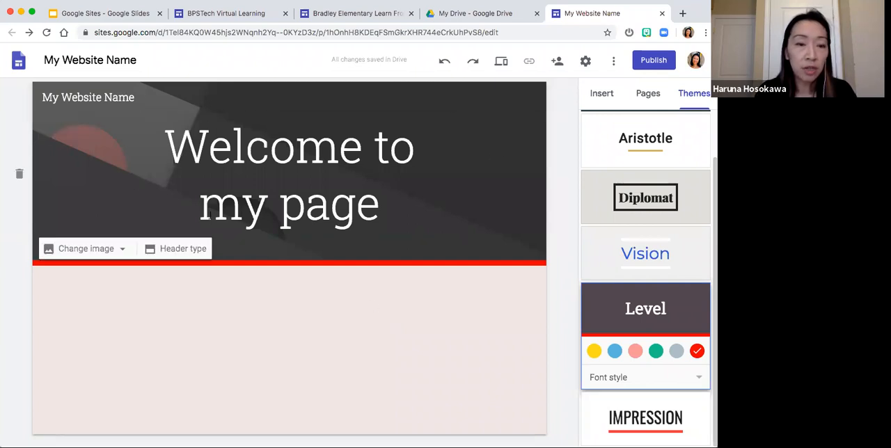
- Try the Large banner, Title only and Cover header types, and set the header back to Banner
{"action": "left_click", "coordinate": [175, 251]}
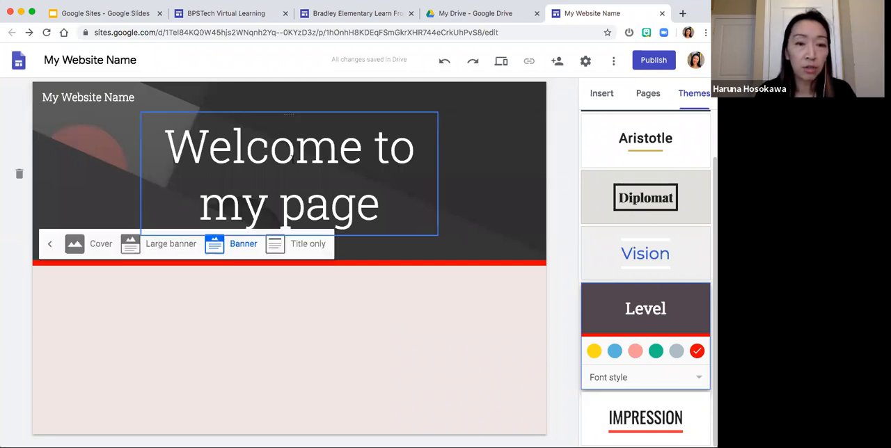
{"action": "left_click", "coordinate": [157, 249]}
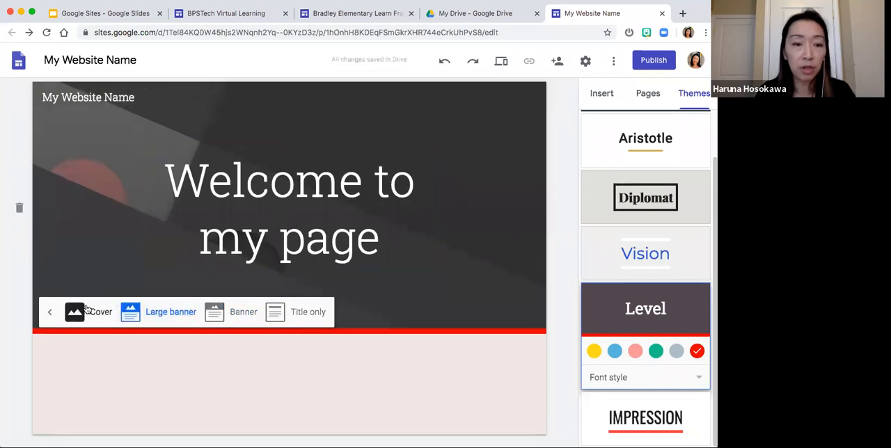
{"action": "left_click", "coordinate": [308, 312]}
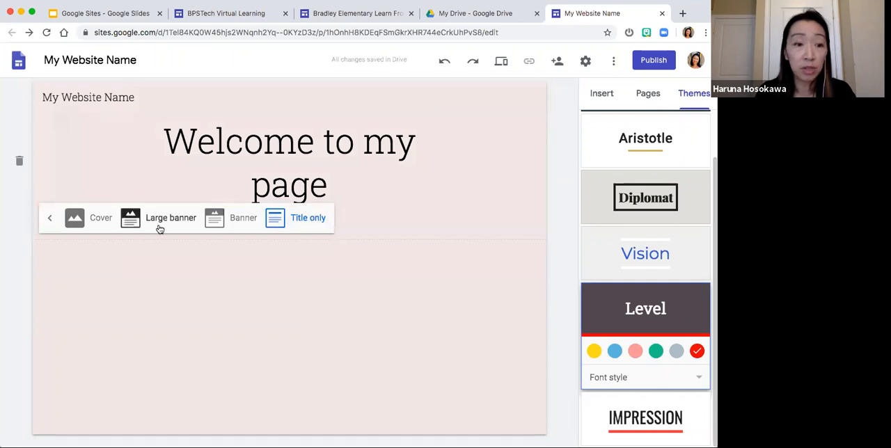
{"action": "left_click", "coordinate": [85, 221]}
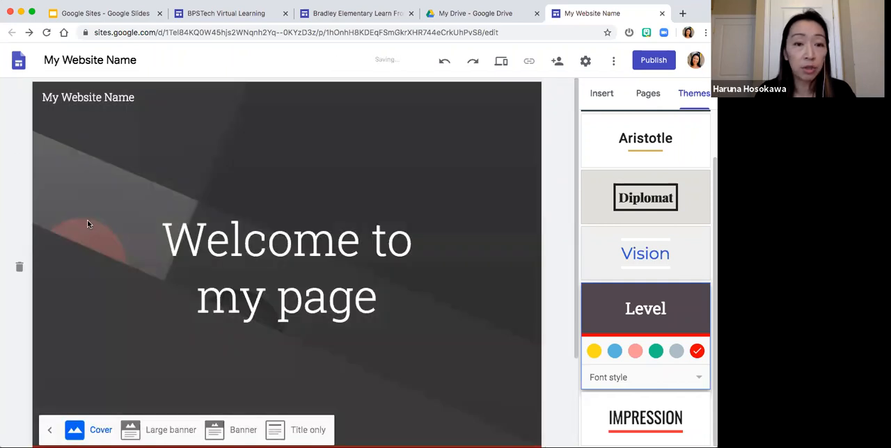
{"action": "scroll", "coordinate": [112, 218], "scroll_direction": "down", "scroll_amount": 2}
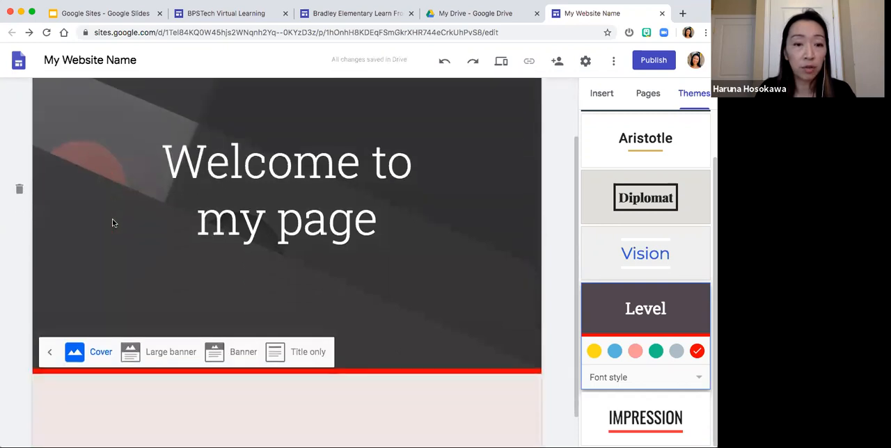
{"action": "left_click", "coordinate": [235, 353]}
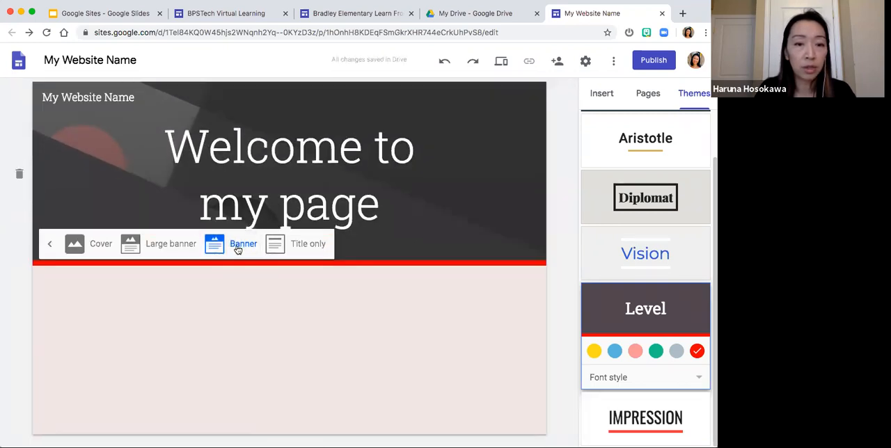
{"action": "left_click", "coordinate": [86, 290]}
- Open the image selection for the header, look at the By URL and Search sources, and return to the Gallery
{"action": "mouse_move", "coordinate": [60, 248]}
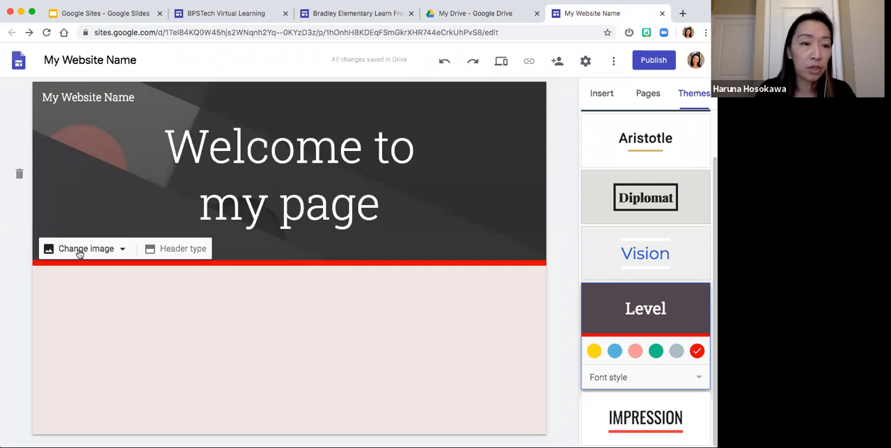
{"action": "left_click", "coordinate": [120, 251]}
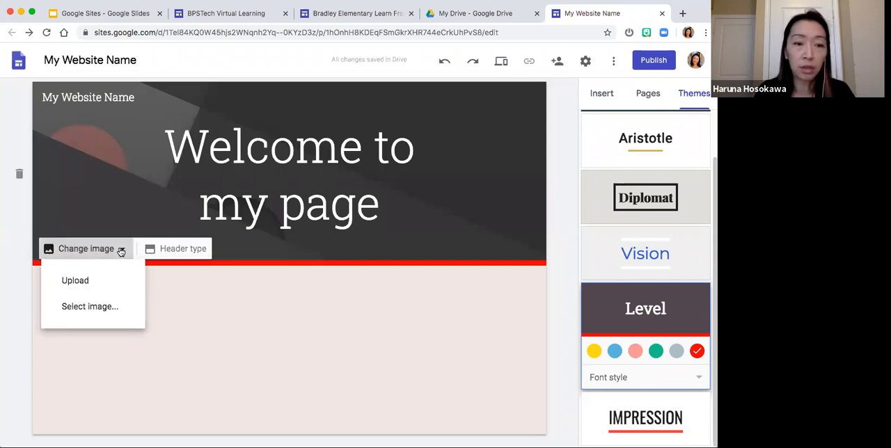
{"action": "left_click", "coordinate": [125, 307]}
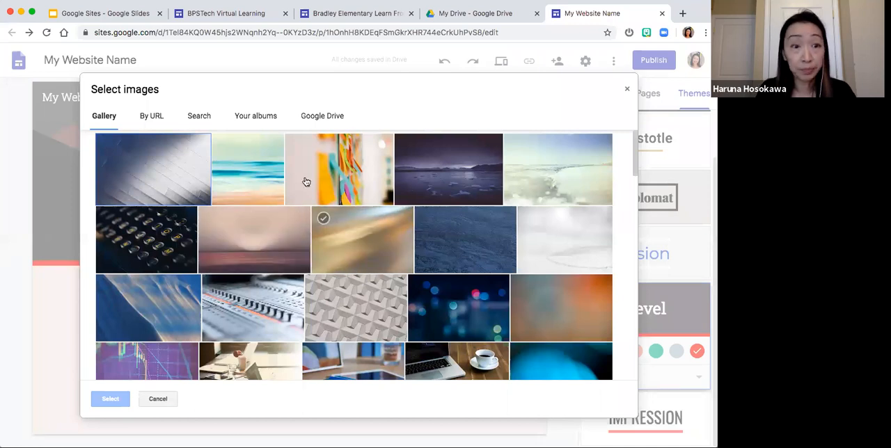
{"action": "left_click", "coordinate": [149, 119]}
{"action": "left_click", "coordinate": [198, 115]}
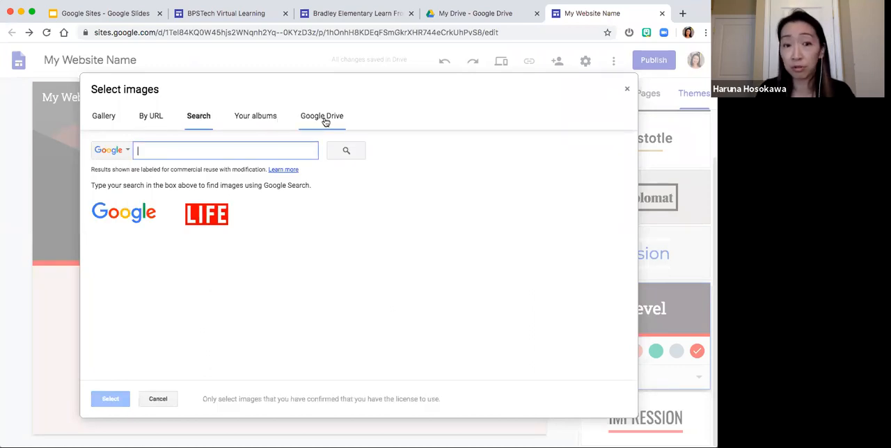
{"action": "left_click", "coordinate": [103, 118]}
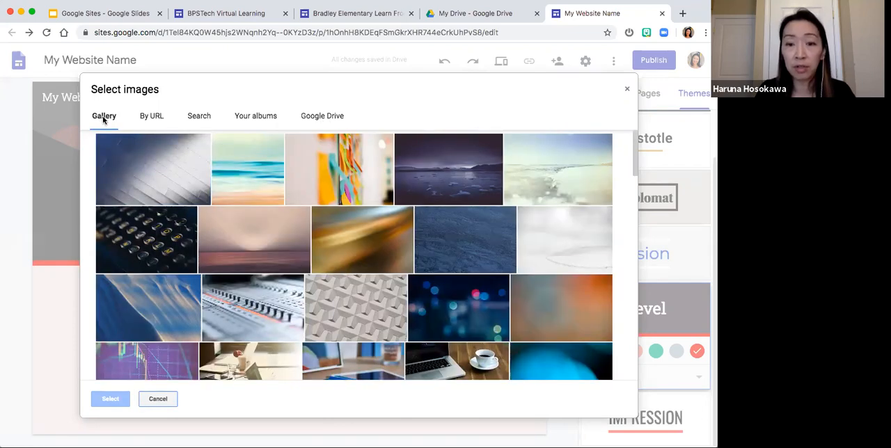
- Replace the header image with the gallery photo of colorful paper strips, and turn off its readability adjustment
{"action": "scroll", "coordinate": [249, 173], "scroll_direction": "down", "scroll_amount": 3}
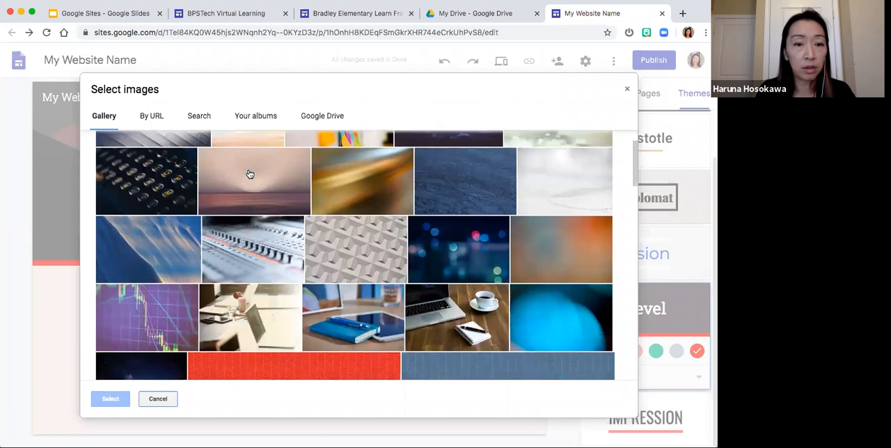
{"action": "scroll", "coordinate": [248, 174], "scroll_direction": "down", "scroll_amount": 10}
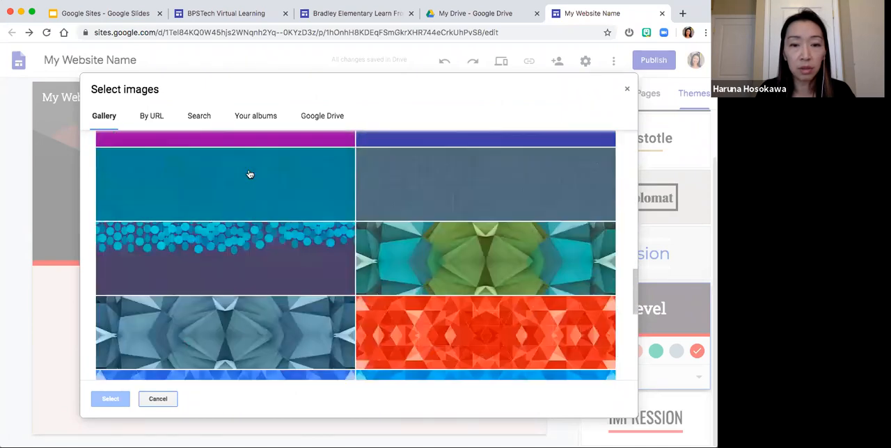
{"action": "scroll", "coordinate": [249, 173], "scroll_direction": "down", "scroll_amount": 10}
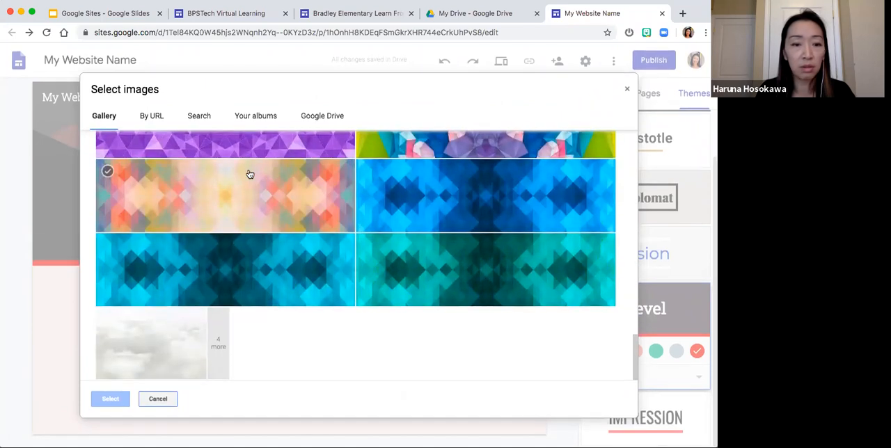
{"action": "scroll", "coordinate": [249, 174], "scroll_direction": "up", "scroll_amount": 10}
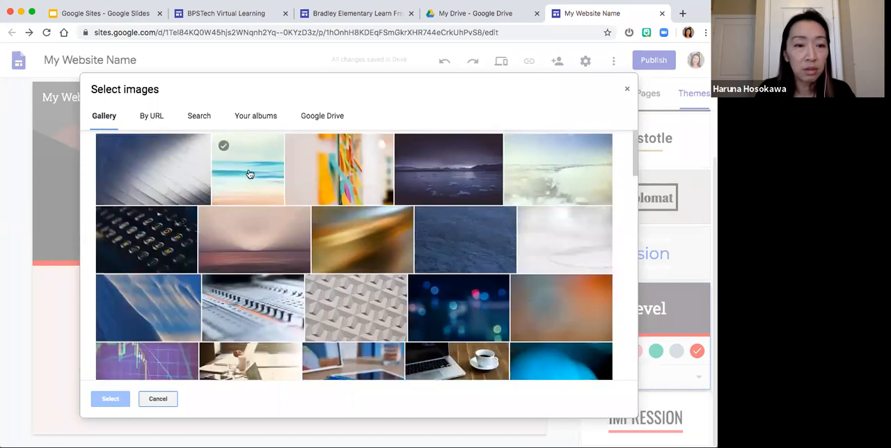
{"action": "double_click", "coordinate": [308, 167]}
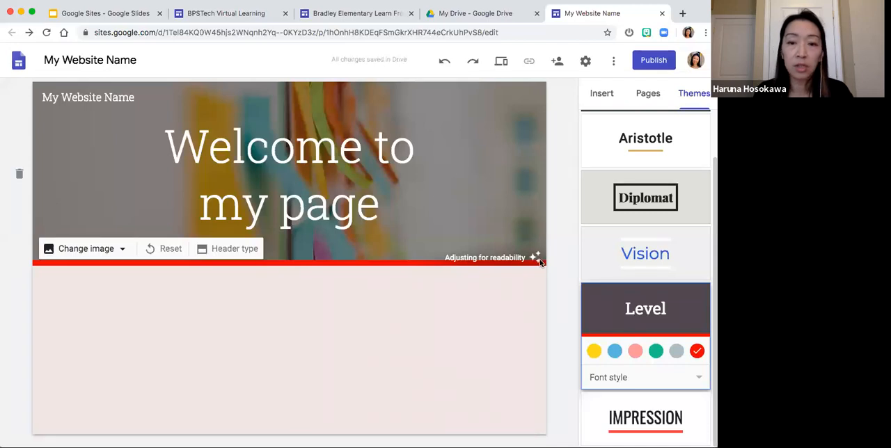
{"action": "left_click", "coordinate": [535, 256]}
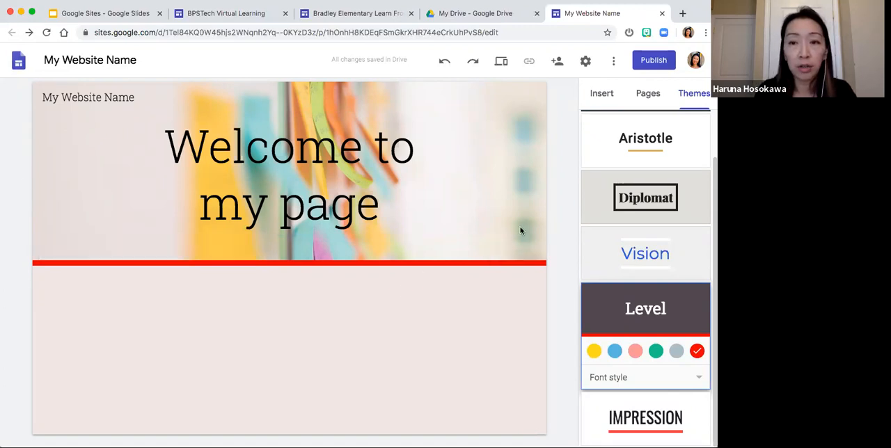
- Review the elements that can be inserted on the page, from text box, layouts and collapsible text through to charts
{"action": "left_click", "coordinate": [602, 97]}
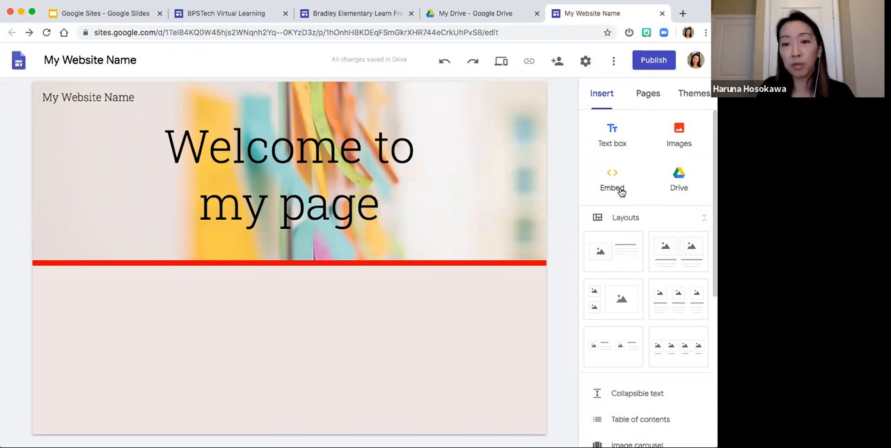
{"action": "scroll", "coordinate": [621, 192], "scroll_direction": "down", "scroll_amount": 2}
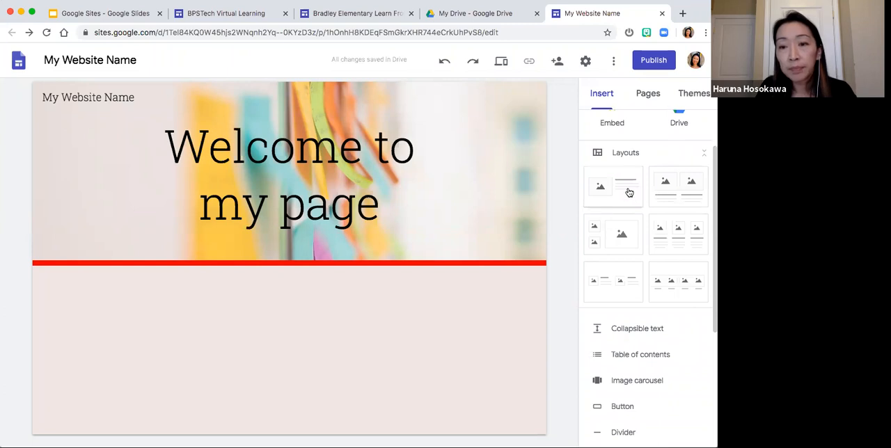
{"action": "scroll", "coordinate": [629, 192], "scroll_direction": "down", "scroll_amount": 1}
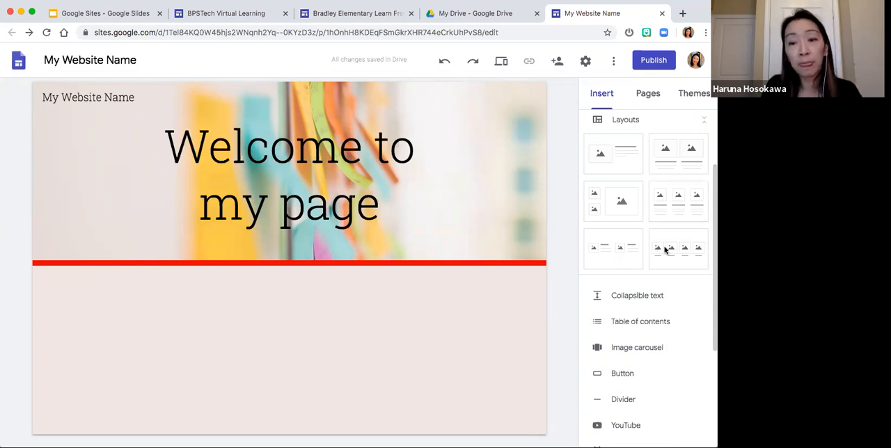
{"action": "scroll", "coordinate": [664, 278], "scroll_direction": "down", "scroll_amount": 3}
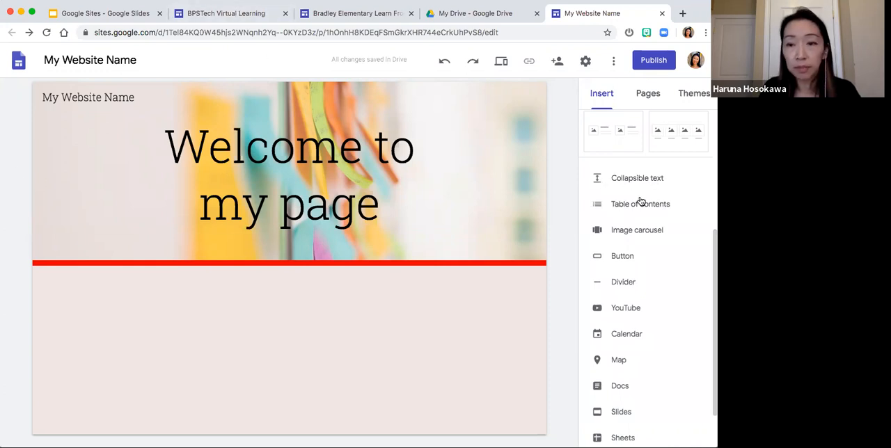
{"action": "scroll", "coordinate": [636, 213], "scroll_direction": "down", "scroll_amount": 1}
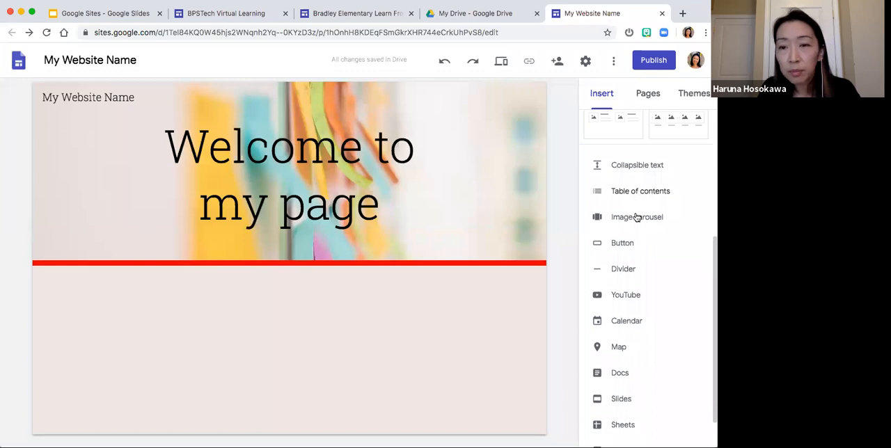
{"action": "scroll", "coordinate": [650, 194], "scroll_direction": "down", "scroll_amount": 1}
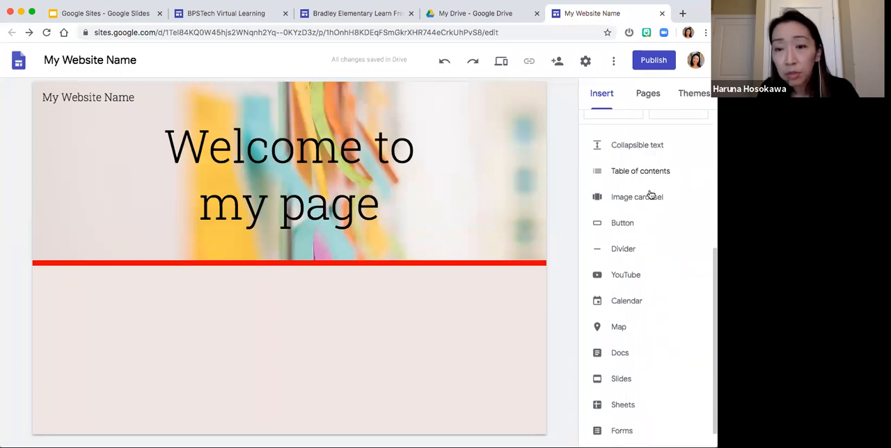
{"action": "scroll", "coordinate": [666, 179], "scroll_direction": "down", "scroll_amount": 1}
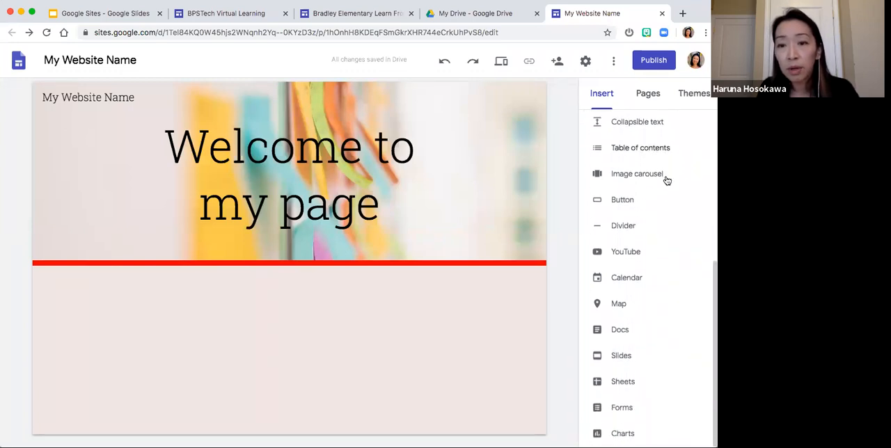
{"action": "scroll", "coordinate": [652, 347], "scroll_direction": "up", "scroll_amount": 3}
{"action": "scroll", "coordinate": [652, 346], "scroll_direction": "up", "scroll_amount": 2}
{"action": "scroll", "coordinate": [652, 346], "scroll_direction": "down", "scroll_amount": 4}
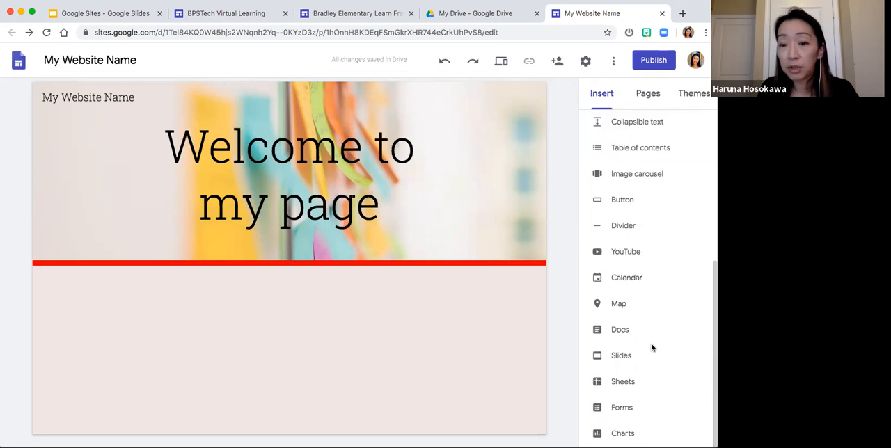
{"action": "scroll", "coordinate": [648, 359], "scroll_direction": "up", "scroll_amount": 5}
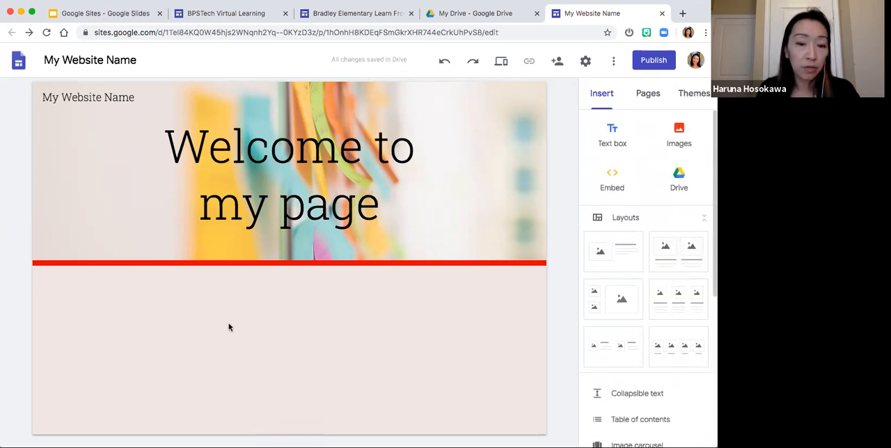
- Add a text box below the header with the text "Hello and welcome to my new site."
{"action": "double_click", "coordinate": [202, 318]}
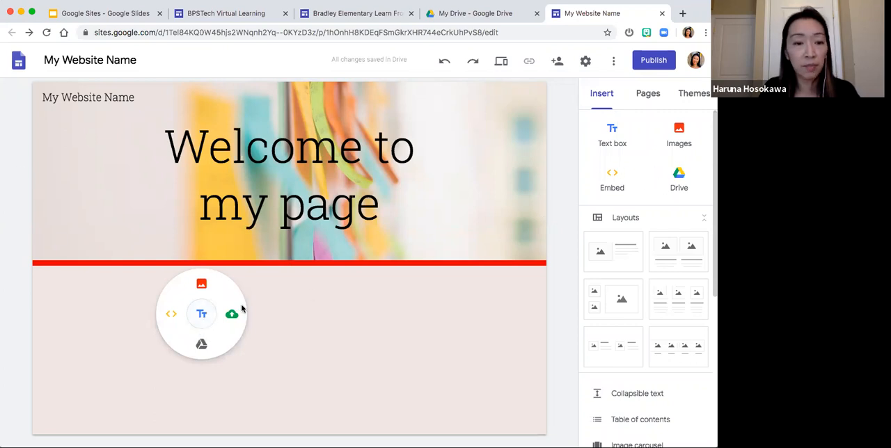
{"action": "left_click", "coordinate": [201, 316]}
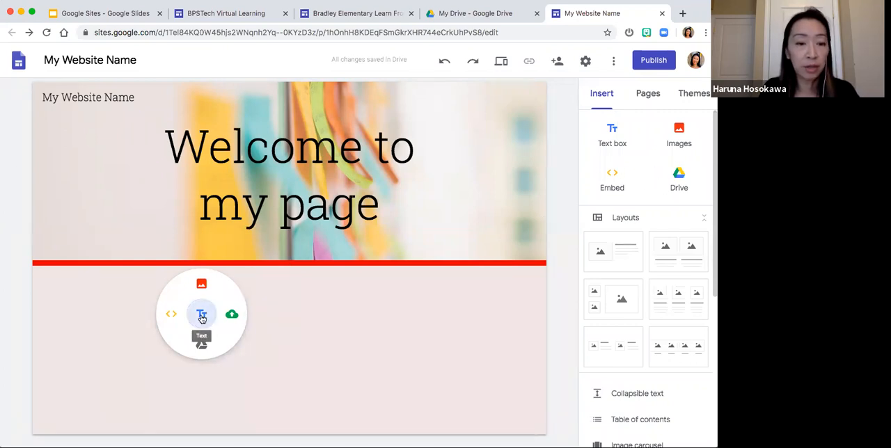
{"action": "type", "text": "Hello and welcome to my new site."}
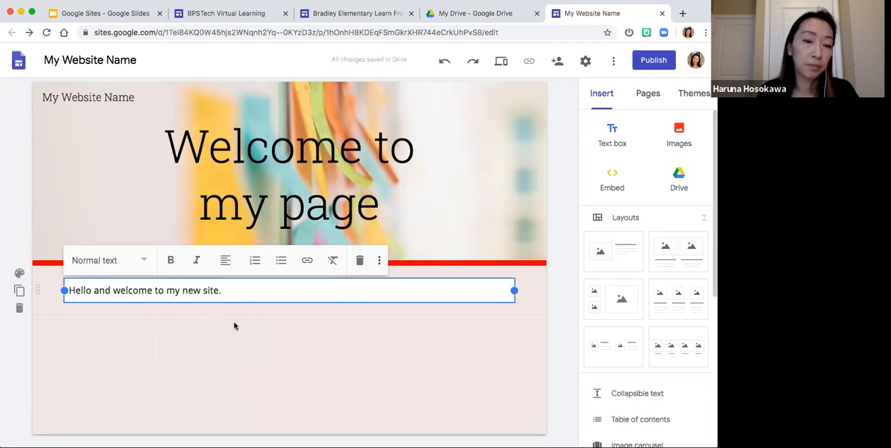
- Narrow the welcome text box so that its width just fits the sentence
{"action": "left_click", "coordinate": [236, 326]}
{"action": "left_click", "coordinate": [244, 297]}
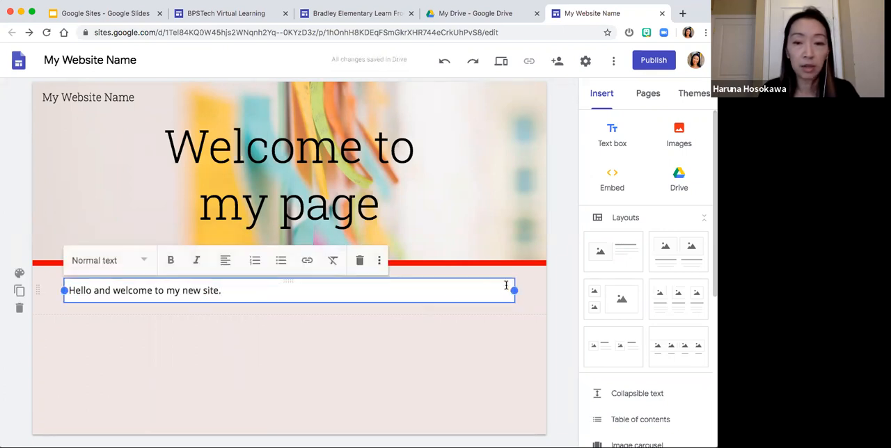
{"action": "left_click_drag", "start_coordinate": [514, 290], "coordinate": [248, 303]}
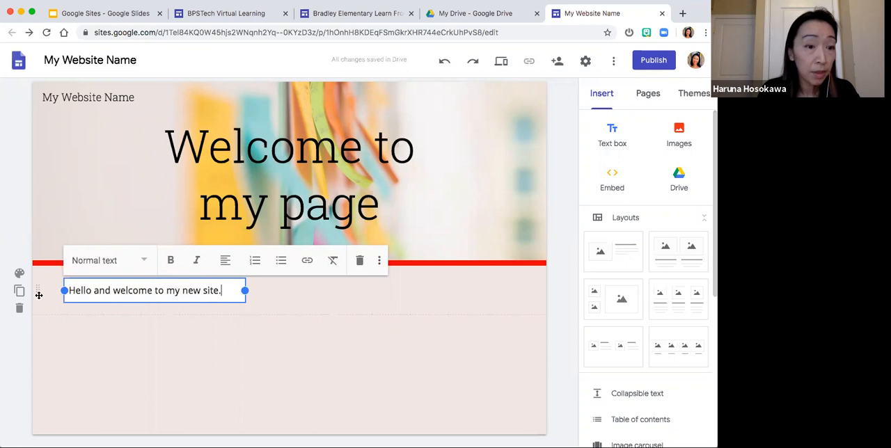
- Try the Emphasis 1 background on the welcome text's section, set it back to Regular, and review the background options
{"action": "left_click", "coordinate": [23, 278]}
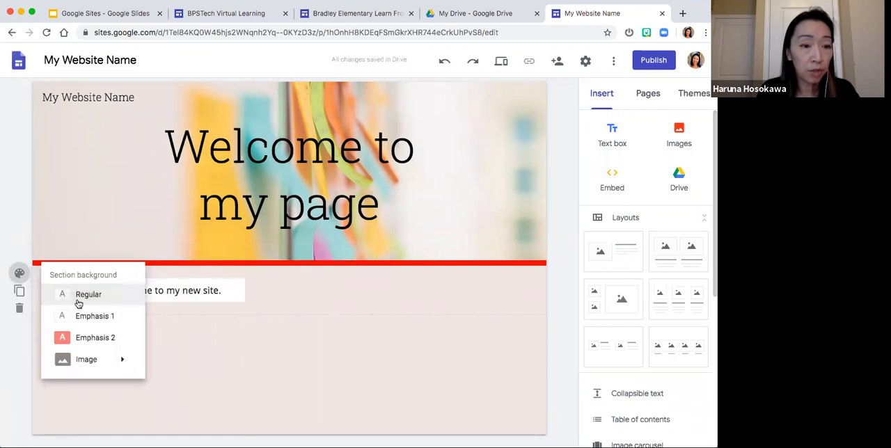
{"action": "left_click", "coordinate": [87, 317]}
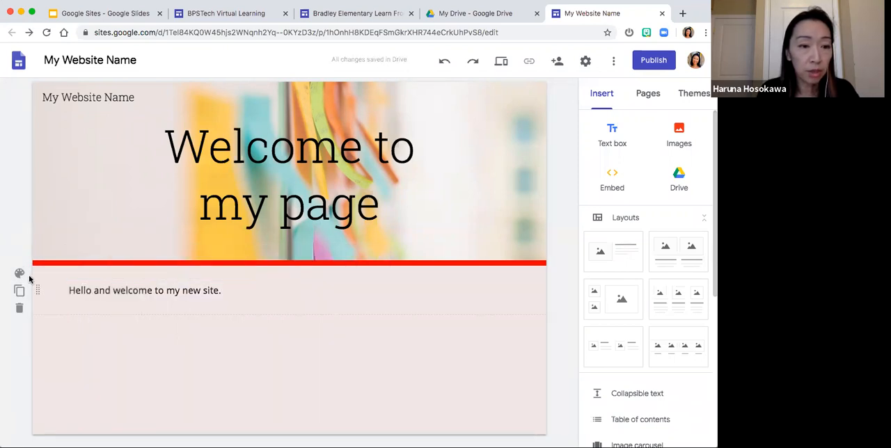
{"action": "left_click", "coordinate": [19, 274]}
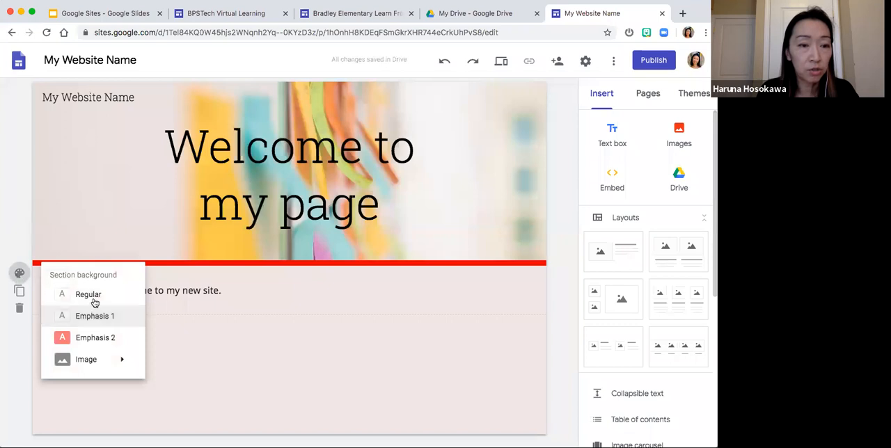
{"action": "left_click", "coordinate": [95, 298]}
{"action": "left_click", "coordinate": [19, 274]}
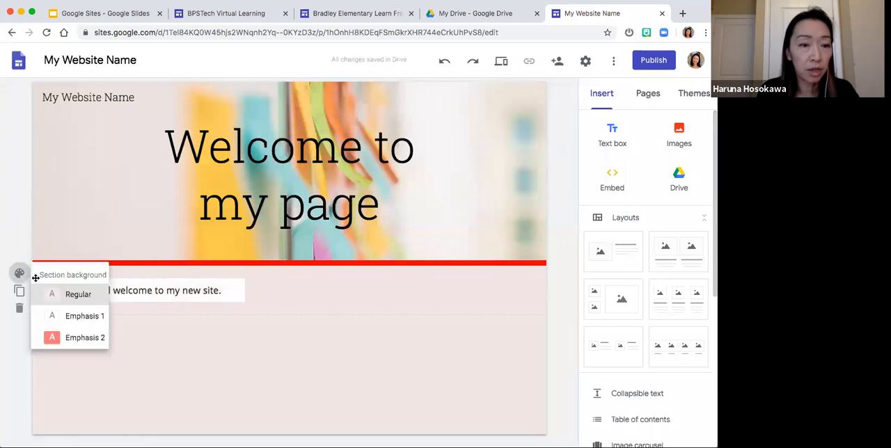
{"action": "mouse_move", "coordinate": [84, 358]}
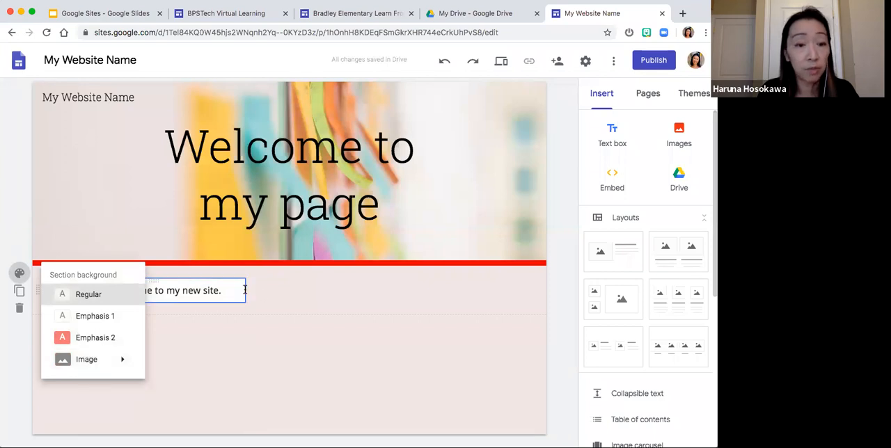
- Widen the welcome text box back to nearly the full width of its section
{"action": "left_click", "coordinate": [212, 290]}
{"action": "left_click_drag", "start_coordinate": [244, 290], "coordinate": [514, 290]}
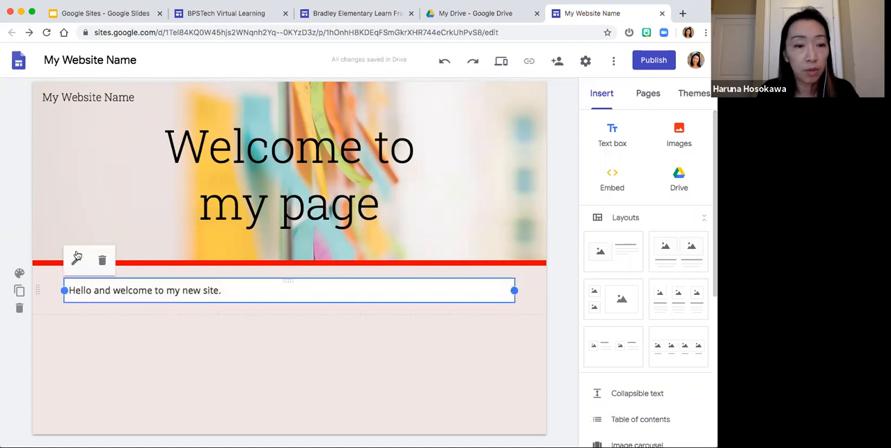
- Try the Title and Subheading styles on the welcome text, and return it to Normal text
{"action": "left_click", "coordinate": [115, 289]}
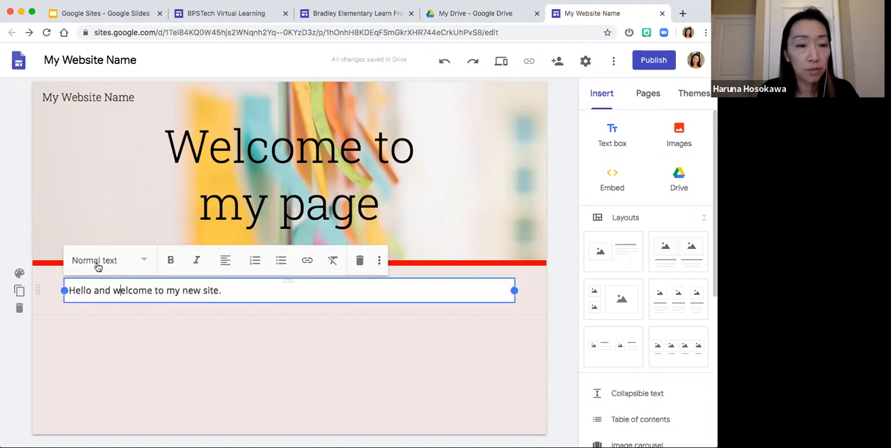
{"action": "left_click", "coordinate": [254, 289]}
{"action": "triple_click", "coordinate": [104, 295]}
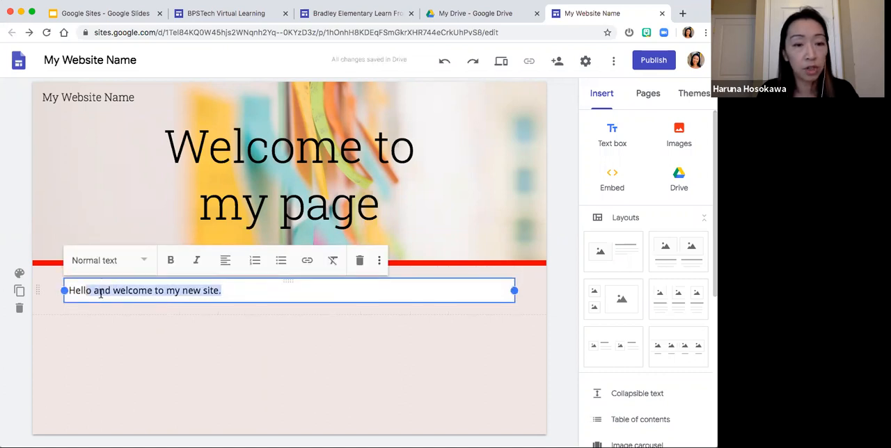
{"action": "left_click", "coordinate": [113, 260]}
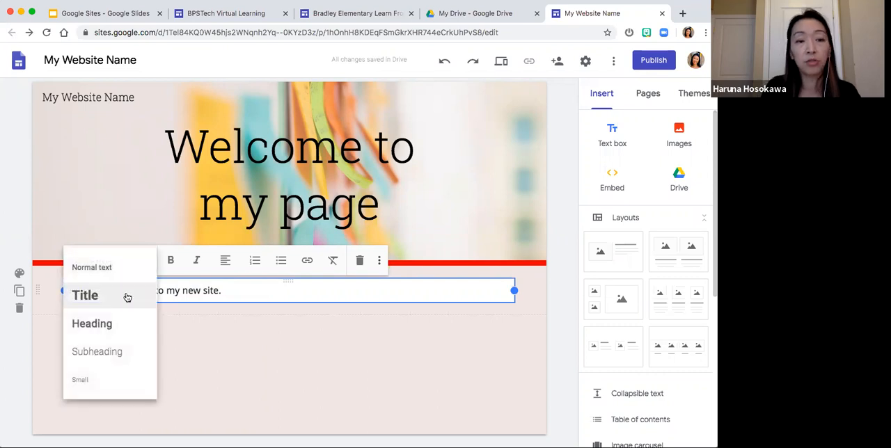
{"action": "left_click", "coordinate": [127, 296]}
{"action": "left_click", "coordinate": [115, 259]}
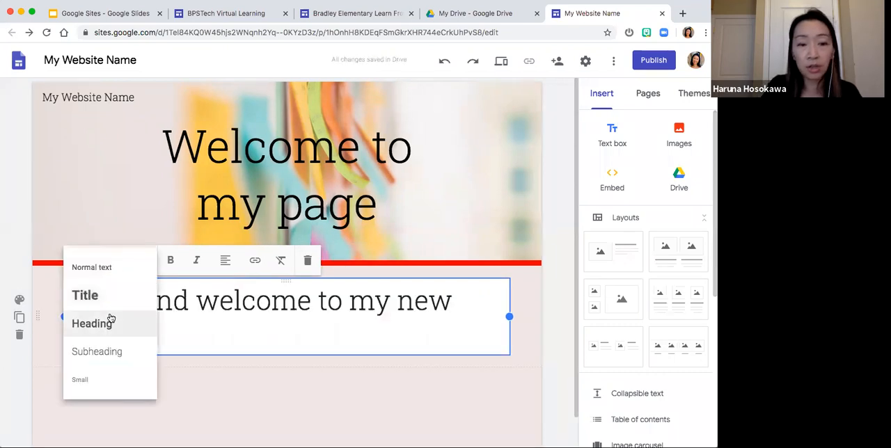
{"action": "left_click", "coordinate": [110, 352]}
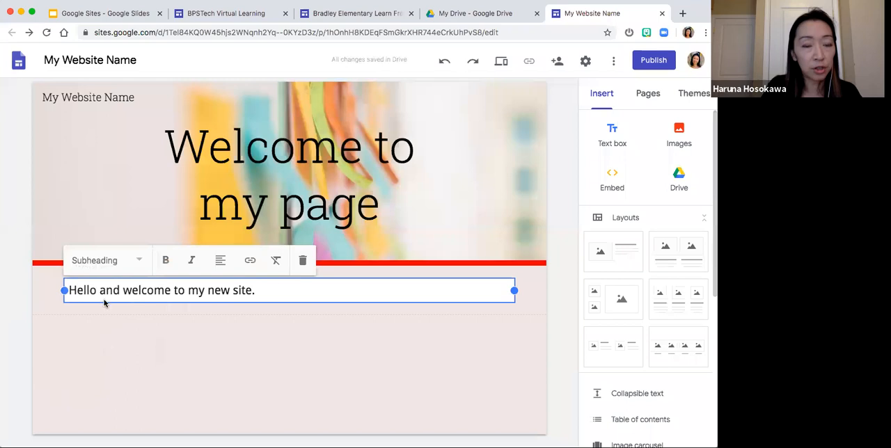
{"action": "left_click", "coordinate": [99, 261]}
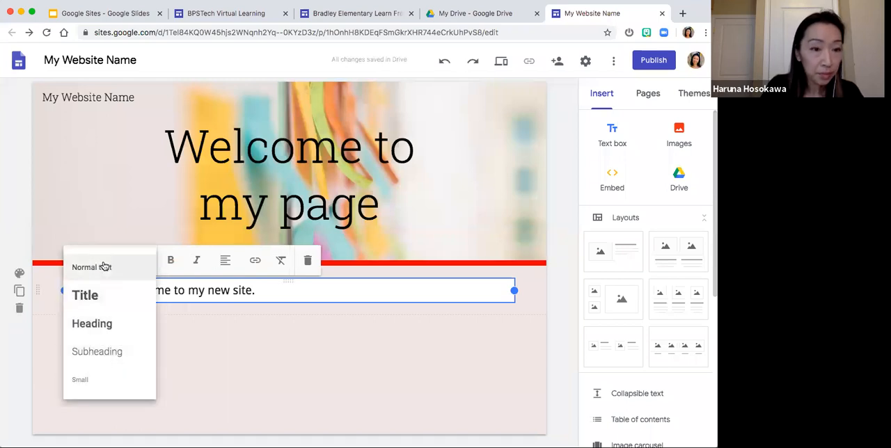
{"action": "left_click", "coordinate": [103, 267]}
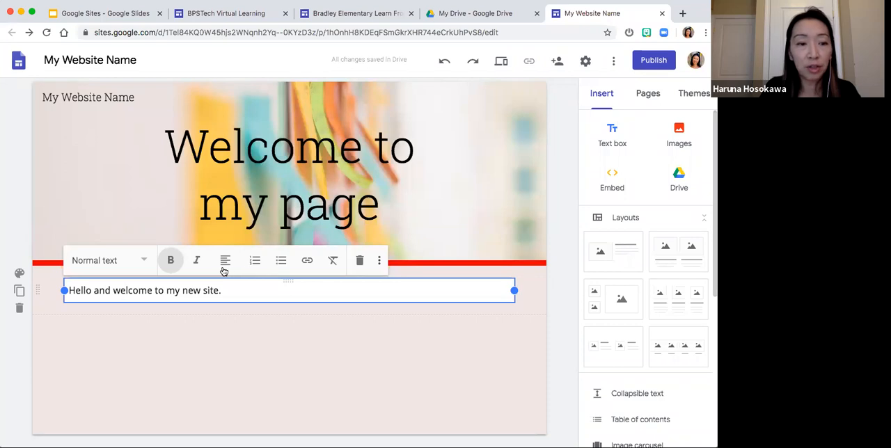
- Apply the Heading style to the welcome text below the header
{"action": "left_click", "coordinate": [144, 260]}
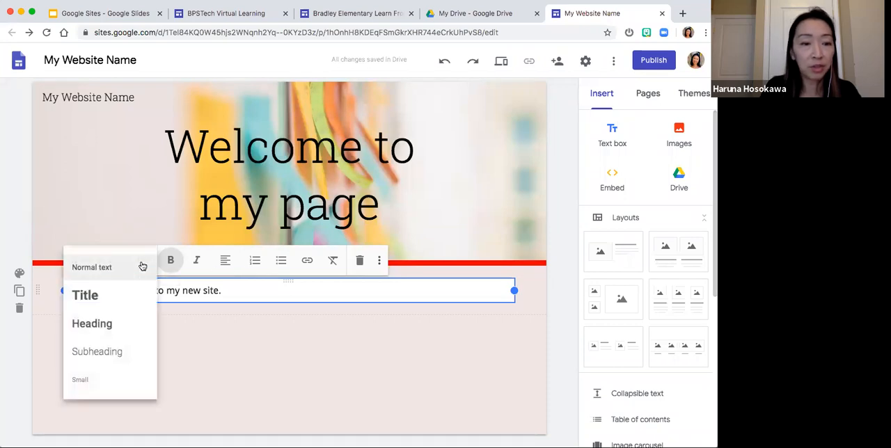
{"action": "left_click", "coordinate": [127, 330]}
{"action": "left_click", "coordinate": [186, 343]}
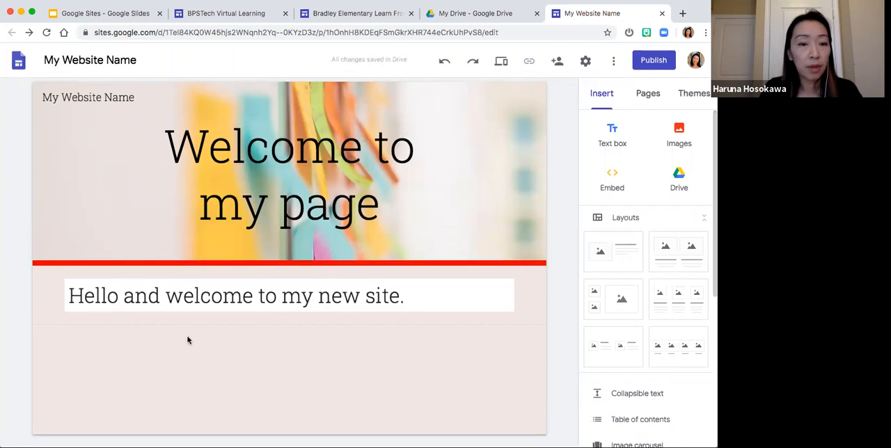
- Add two empty half-width text boxes side by side in a new section below the welcome text
{"action": "double_click", "coordinate": [174, 339]}
{"action": "left_click", "coordinate": [174, 341]}
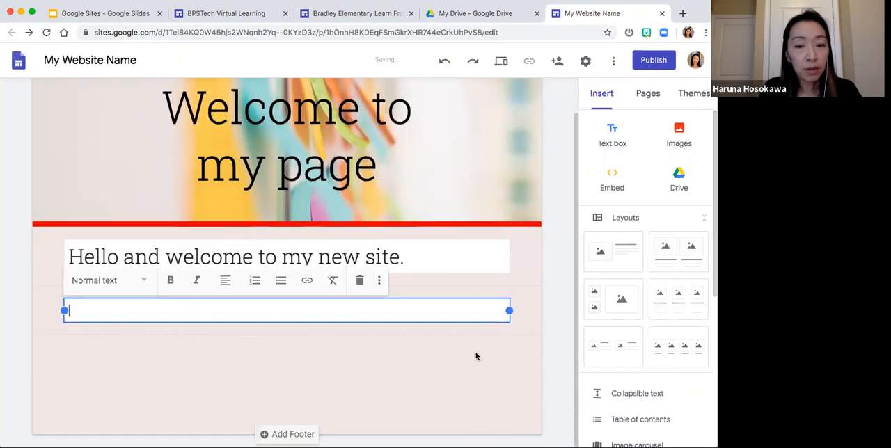
{"action": "left_click_drag", "start_coordinate": [510, 311], "coordinate": [287, 316]}
{"action": "double_click", "coordinate": [427, 304]}
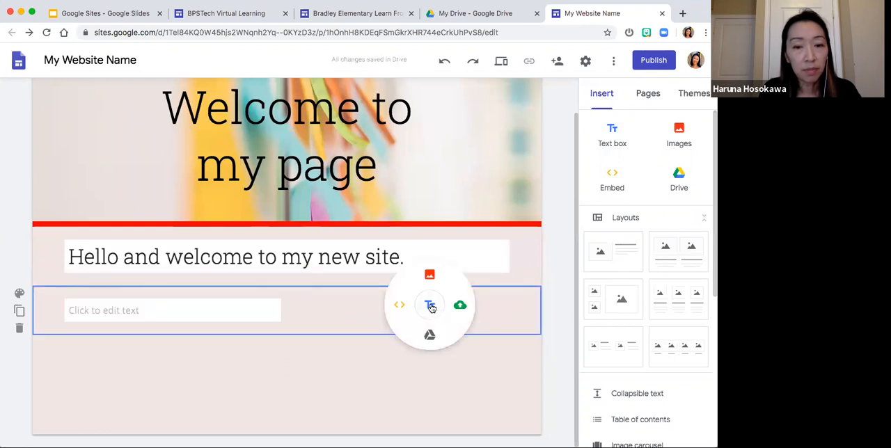
{"action": "left_click", "coordinate": [427, 306]}
{"action": "left_click", "coordinate": [406, 349]}
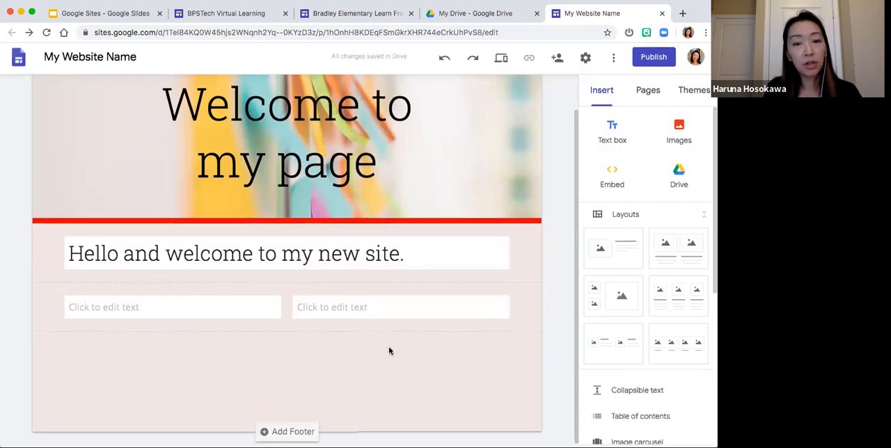
- Group the left empty text box beneath the welcome text and narrow the group to the left half of its section
{"action": "left_click", "coordinate": [229, 313]}
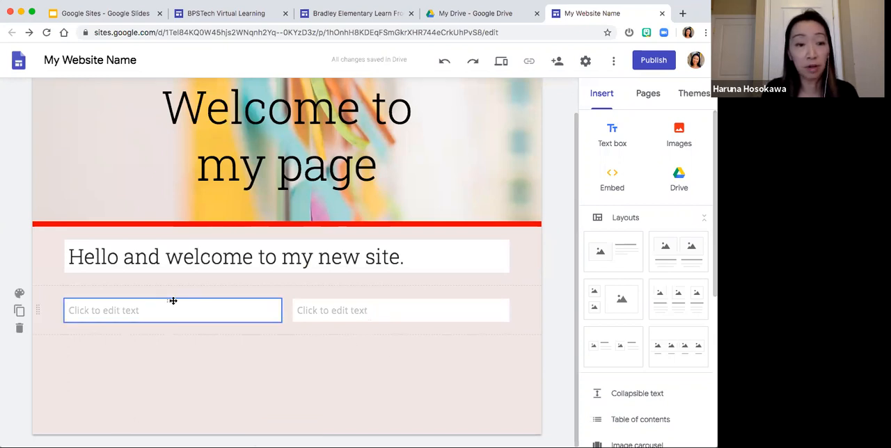
{"action": "left_click_drag", "start_coordinate": [171, 293], "coordinate": [172, 276]}
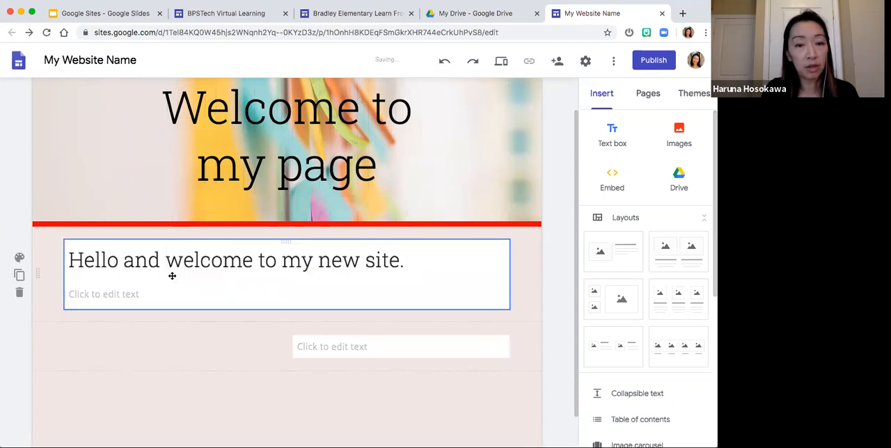
{"action": "left_click", "coordinate": [332, 292]}
{"action": "left_click_drag", "start_coordinate": [509, 295], "coordinate": [289, 293]}
{"action": "left_click", "coordinate": [238, 303]}
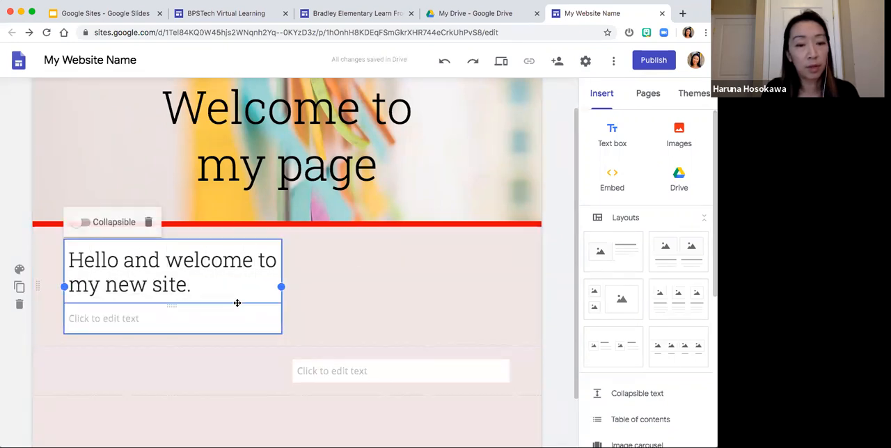
{"action": "left_click", "coordinate": [238, 318]}
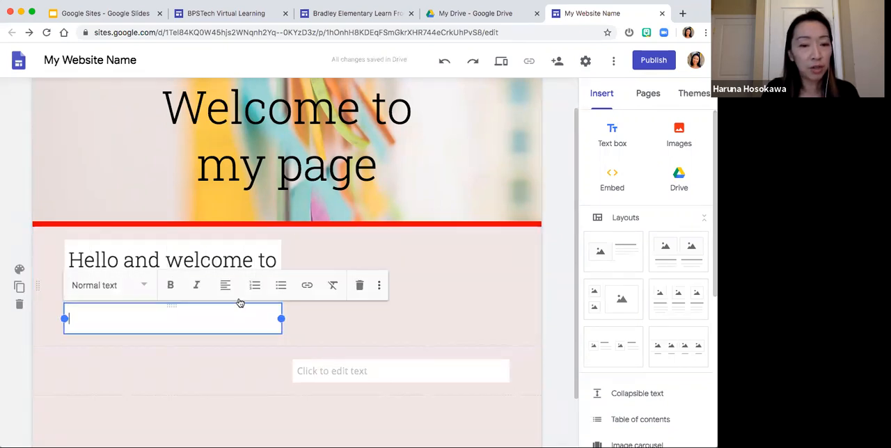
{"action": "left_click", "coordinate": [241, 260]}
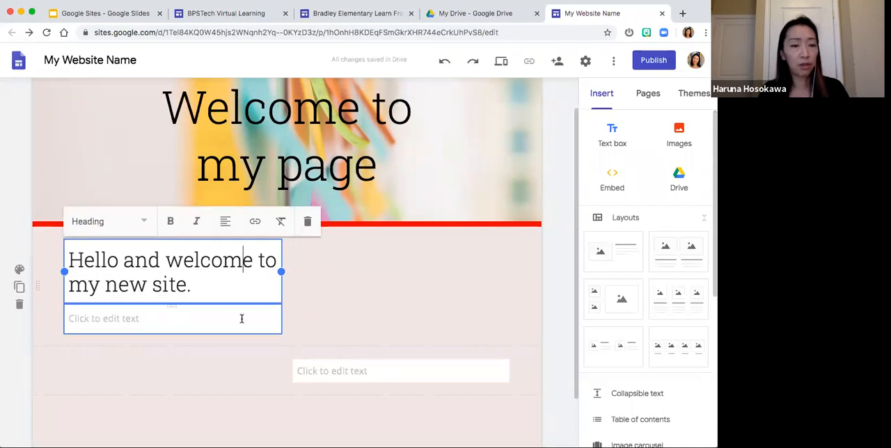
- Insert a pink and white flower image beside the welcome text from a Google image search for "flowers"
{"action": "double_click", "coordinate": [384, 285]}
{"action": "left_click", "coordinate": [387, 259]}
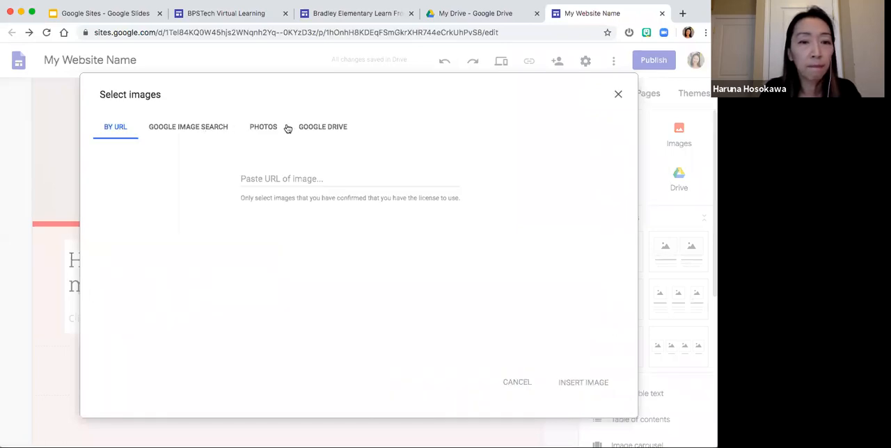
{"action": "left_click", "coordinate": [205, 128]}
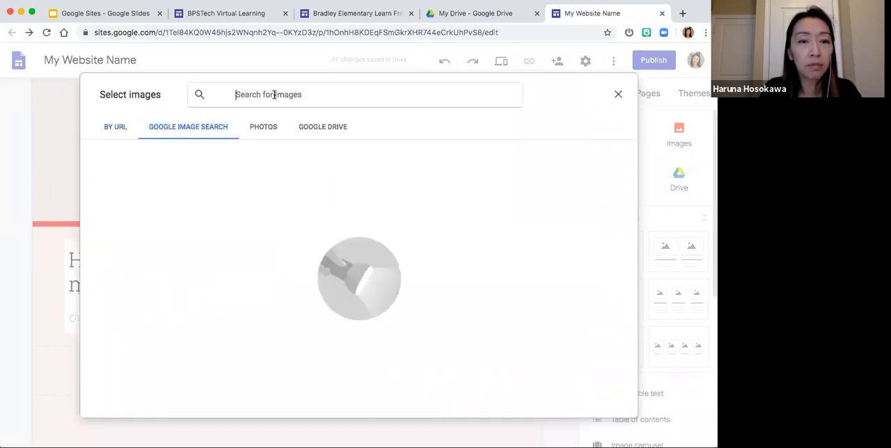
{"action": "type", "text": "flowers"}
{"action": "key", "text": "Return"}
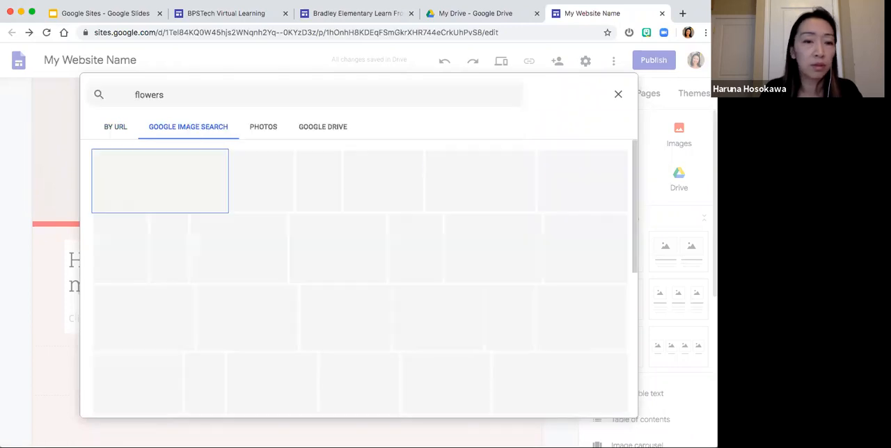
{"action": "double_click", "coordinate": [285, 183]}
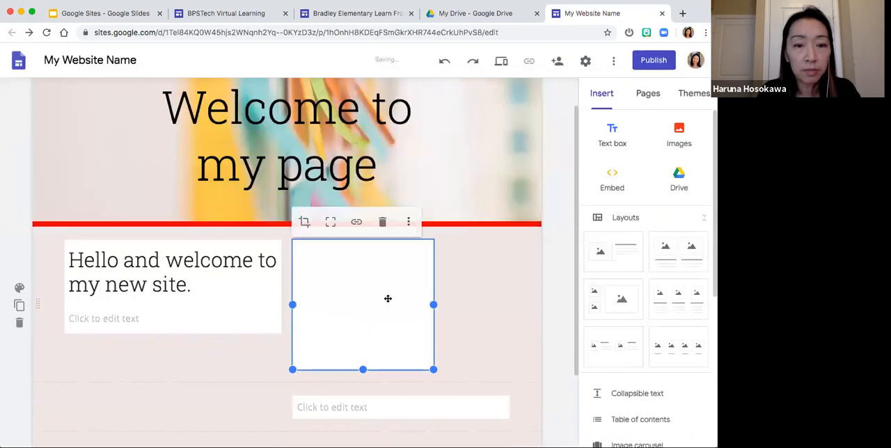
{"action": "left_click", "coordinate": [475, 343]}
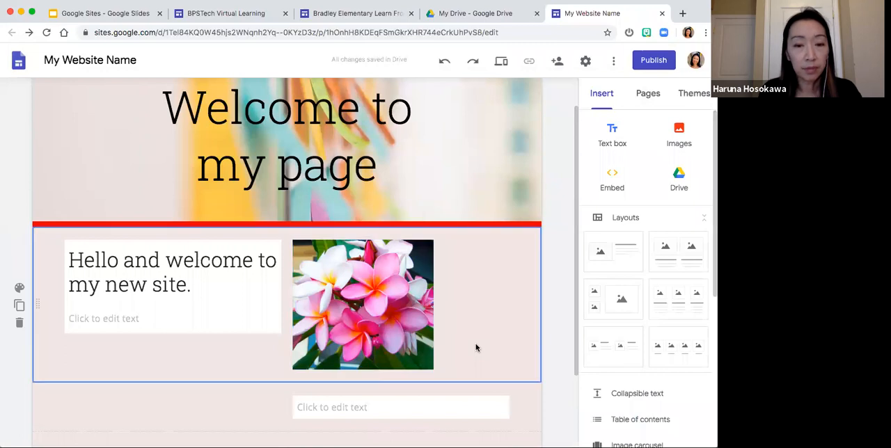
- Enlarge the flower image so that it fills the right half of the welcome section
{"action": "scroll", "coordinate": [475, 343], "scroll_direction": "down", "scroll_amount": 1}
{"action": "left_click", "coordinate": [395, 291]}
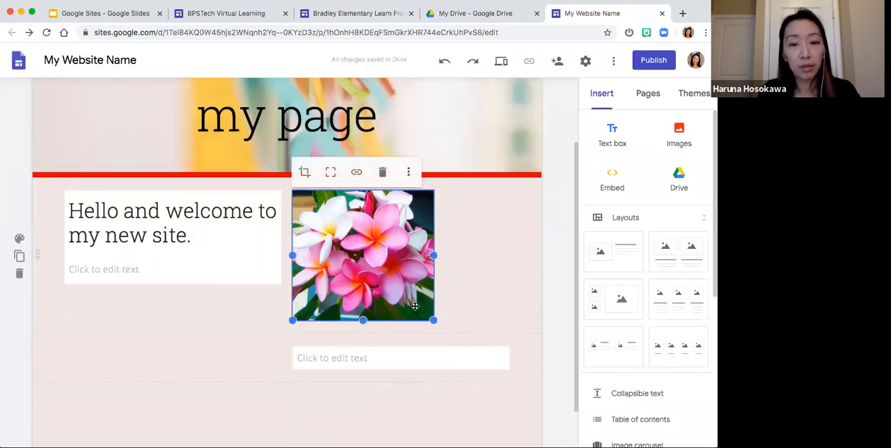
{"action": "left_click_drag", "start_coordinate": [435, 322], "coordinate": [508, 337]}
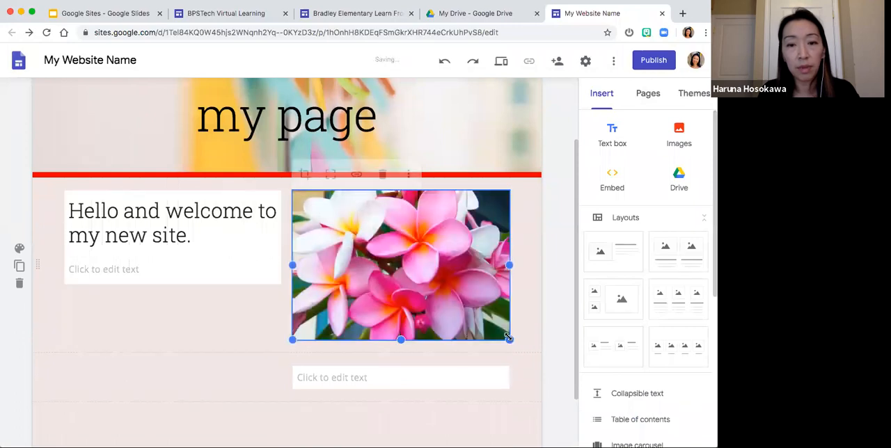
{"action": "left_click", "coordinate": [244, 319]}
- Start inserting a Google Drive file in the empty space beside the lower text box
{"action": "scroll", "coordinate": [245, 322], "scroll_direction": "down", "scroll_amount": 3}
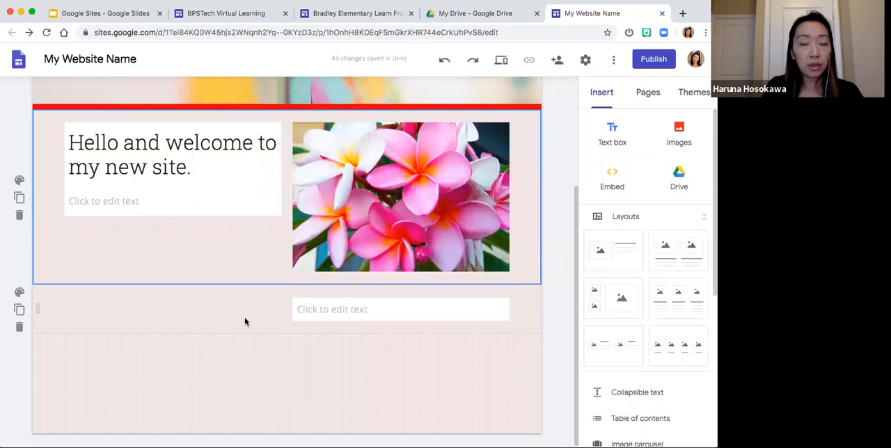
{"action": "scroll", "coordinate": [244, 321], "scroll_direction": "up", "scroll_amount": 5}
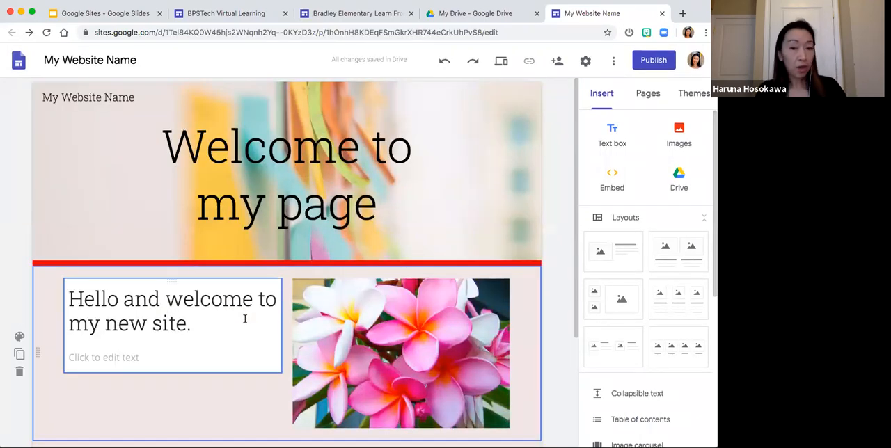
{"action": "scroll", "coordinate": [244, 318], "scroll_direction": "down", "scroll_amount": 4}
{"action": "scroll", "coordinate": [244, 323], "scroll_direction": "down", "scroll_amount": 1}
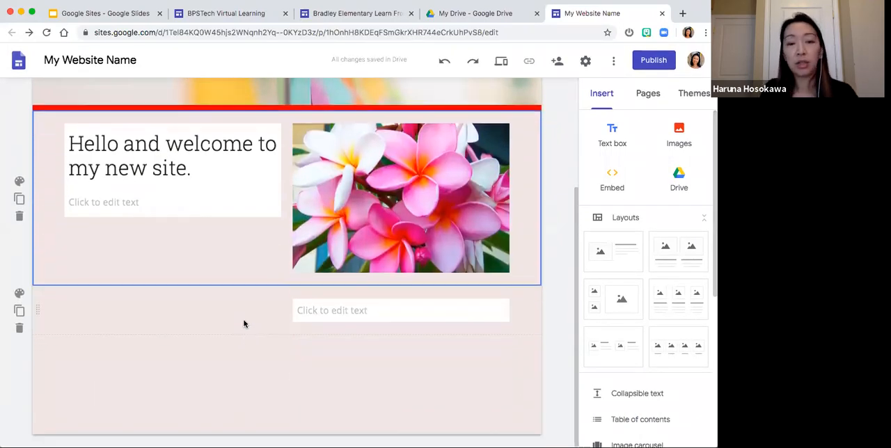
{"action": "double_click", "coordinate": [214, 320]}
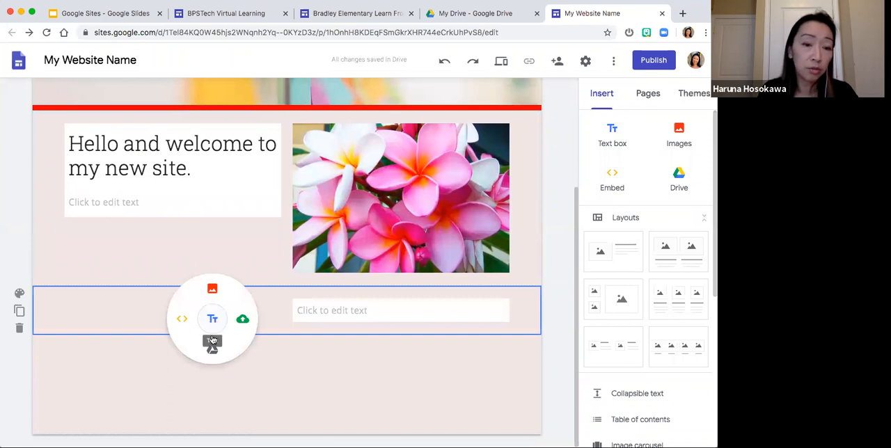
{"action": "left_click", "coordinate": [212, 341]}
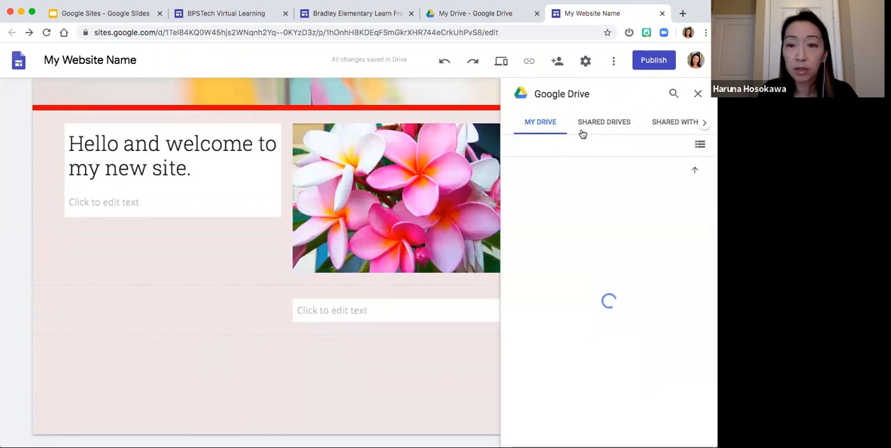
- Insert the Google Sites presentation from the recent Google Drive files beside the lower text box
{"action": "left_click", "coordinate": [582, 132]}
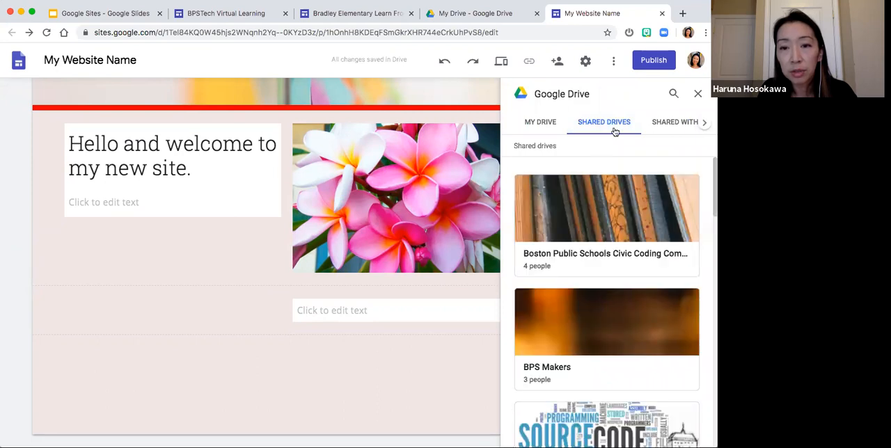
{"action": "left_click", "coordinate": [544, 122]}
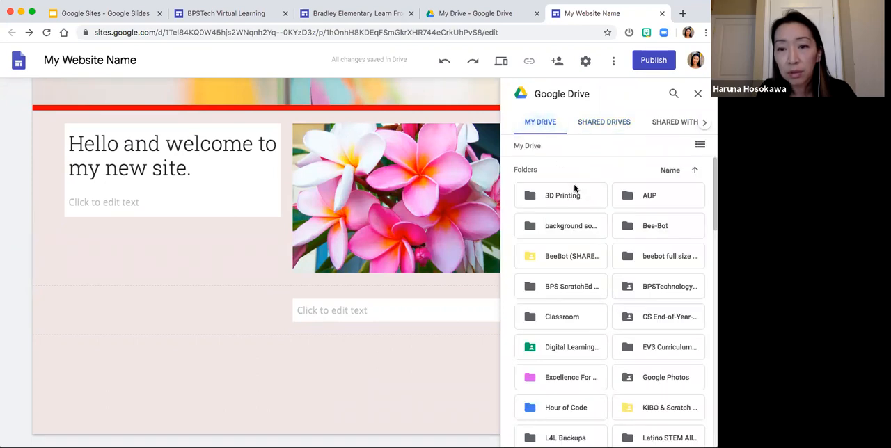
{"action": "left_click", "coordinate": [704, 123]}
{"action": "left_click", "coordinate": [688, 126]}
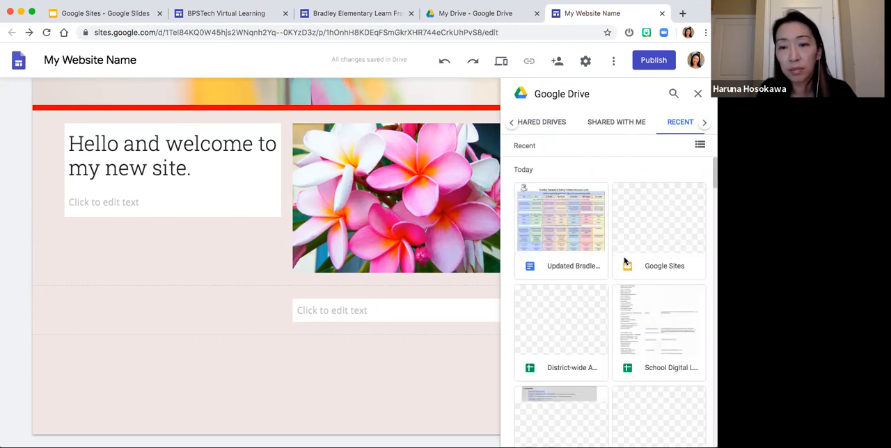
{"action": "scroll", "coordinate": [624, 261], "scroll_direction": "down", "scroll_amount": 4}
{"action": "scroll", "coordinate": [624, 261], "scroll_direction": "down", "scroll_amount": 6}
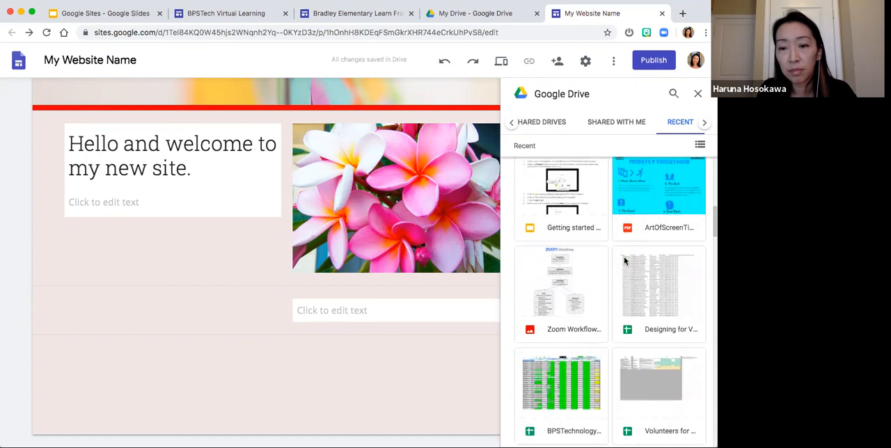
{"action": "scroll", "coordinate": [624, 260], "scroll_direction": "down", "scroll_amount": 6}
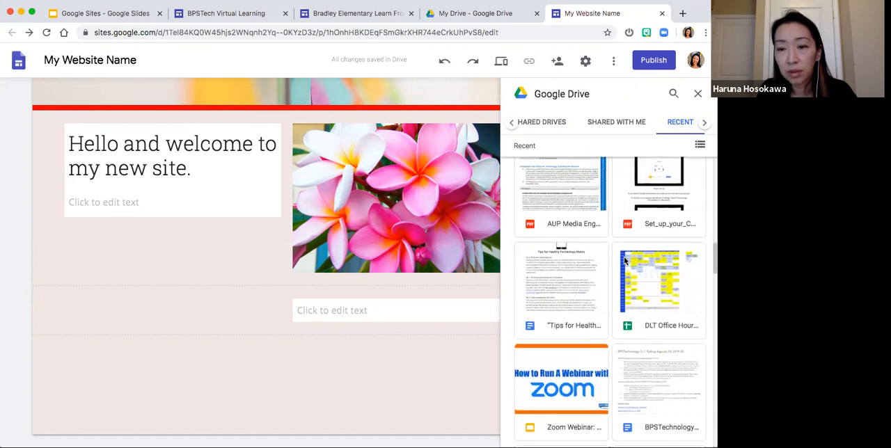
{"action": "scroll", "coordinate": [625, 261], "scroll_direction": "down", "scroll_amount": 4}
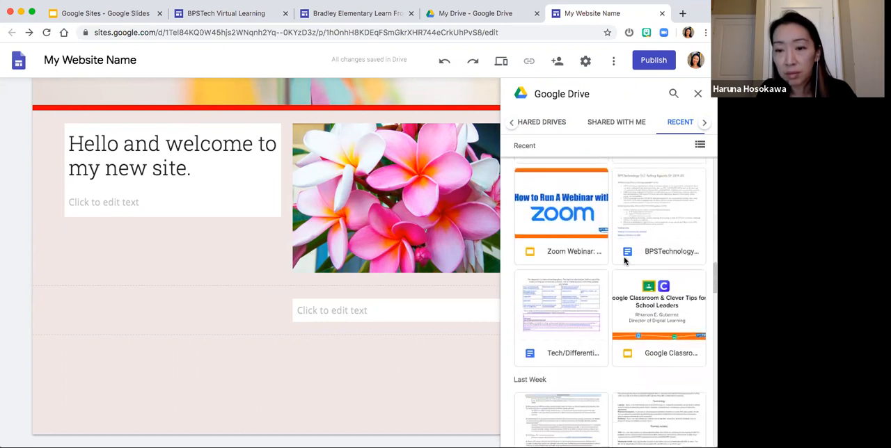
{"action": "scroll", "coordinate": [624, 261], "scroll_direction": "up", "scroll_amount": 15}
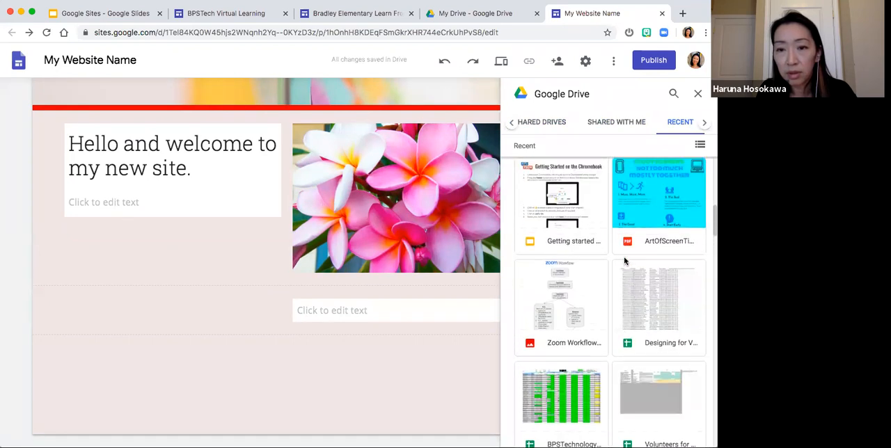
{"action": "scroll", "coordinate": [624, 261], "scroll_direction": "up", "scroll_amount": 2}
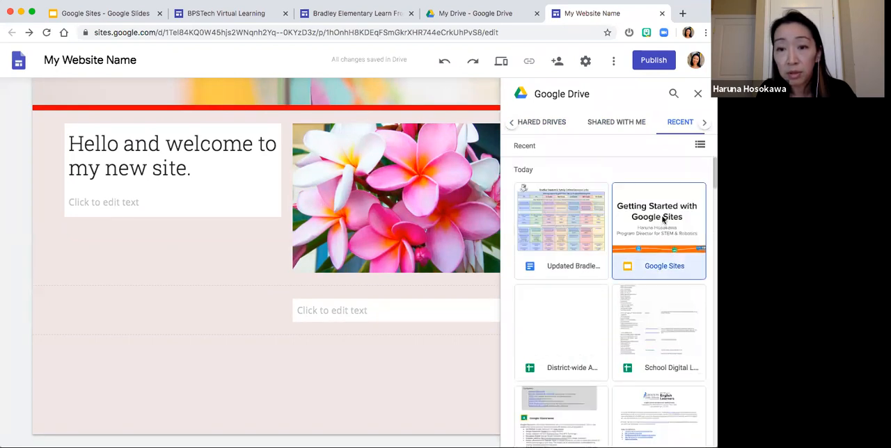
{"action": "left_click", "coordinate": [662, 219]}
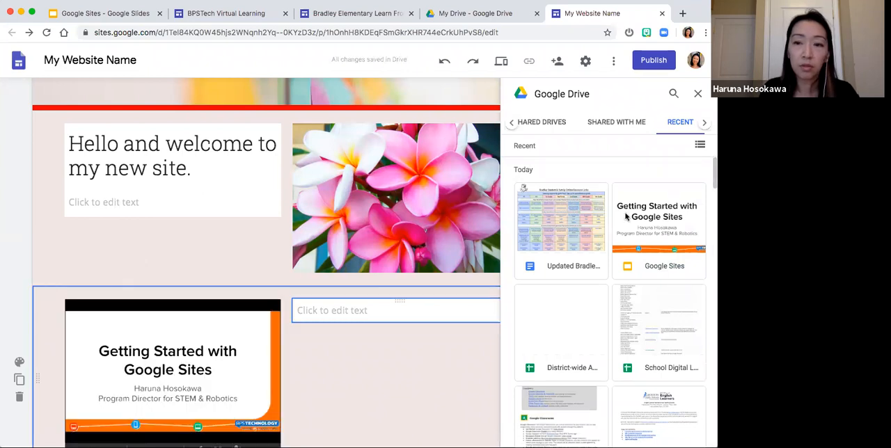
- Enlarge the embedded presentation to over half the section's width, narrowing the text box beside it, and close the Drive file picker
{"action": "scroll", "coordinate": [375, 318], "scroll_direction": "down", "scroll_amount": 3}
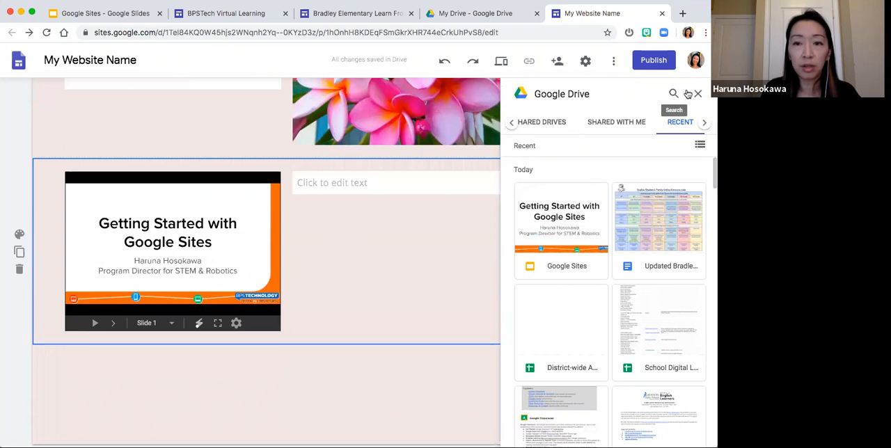
{"action": "left_click", "coordinate": [241, 274]}
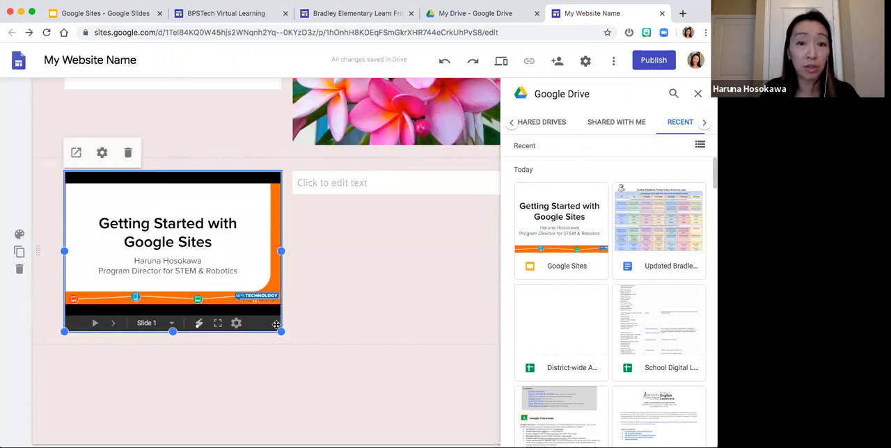
{"action": "left_click_drag", "start_coordinate": [281, 333], "coordinate": [344, 349]}
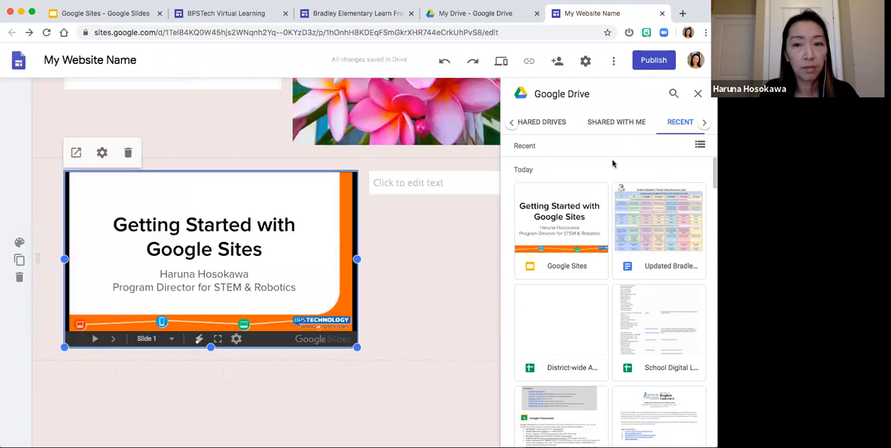
{"action": "left_click", "coordinate": [697, 93]}
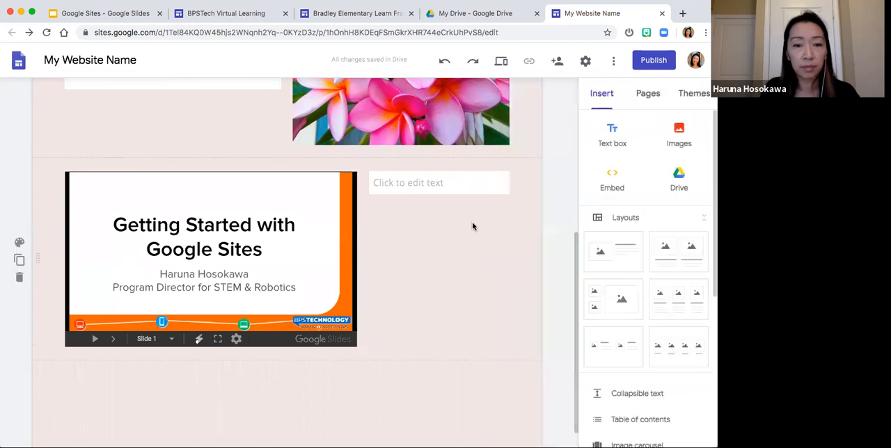
- Preview the site and page forward and back through the slides of the embedded presentation
{"action": "scroll", "coordinate": [473, 224], "scroll_direction": "up", "scroll_amount": 1}
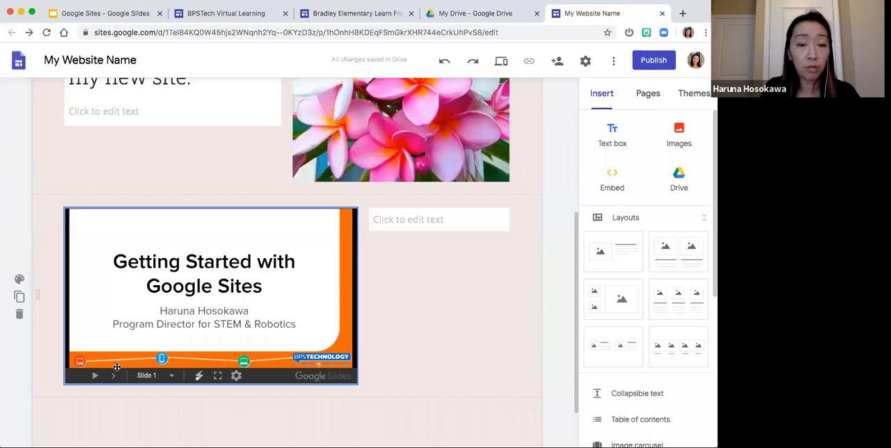
{"action": "left_click", "coordinate": [500, 64]}
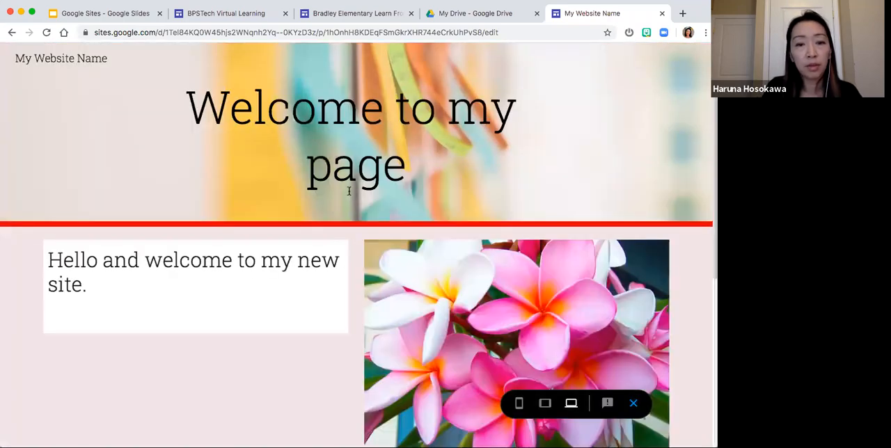
{"action": "scroll", "coordinate": [348, 193], "scroll_direction": "down", "scroll_amount": 5}
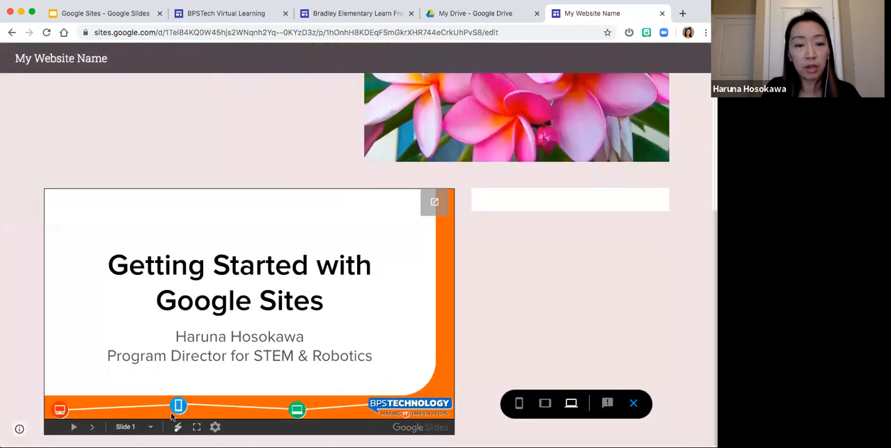
{"action": "left_click", "coordinate": [90, 427]}
{"action": "left_click", "coordinate": [90, 428]}
{"action": "left_click", "coordinate": [90, 427]}
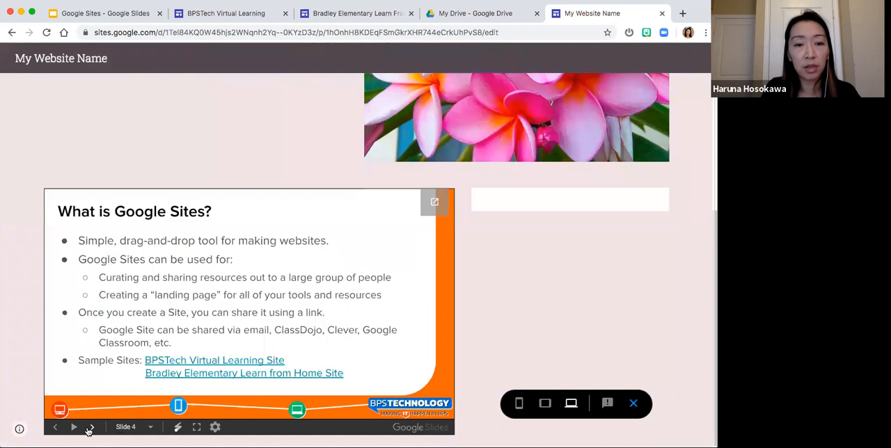
{"action": "left_click", "coordinate": [90, 427]}
{"action": "left_click", "coordinate": [57, 428]}
{"action": "left_click", "coordinate": [57, 428]}
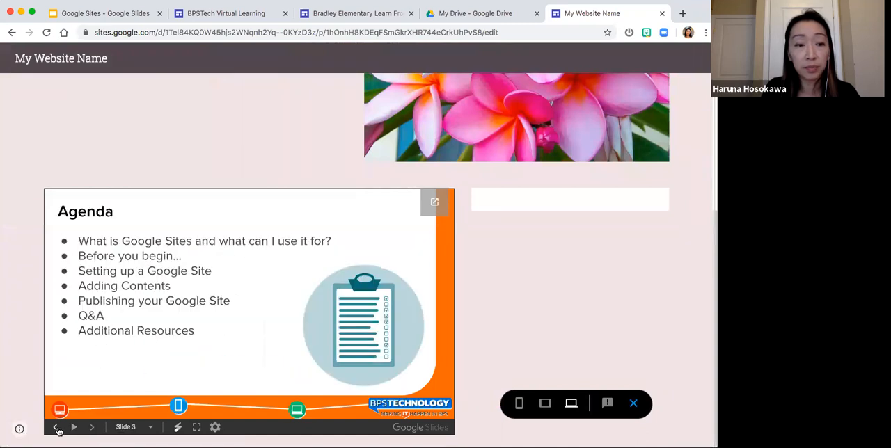
{"action": "left_click", "coordinate": [57, 428]}
{"action": "left_click", "coordinate": [57, 428]}
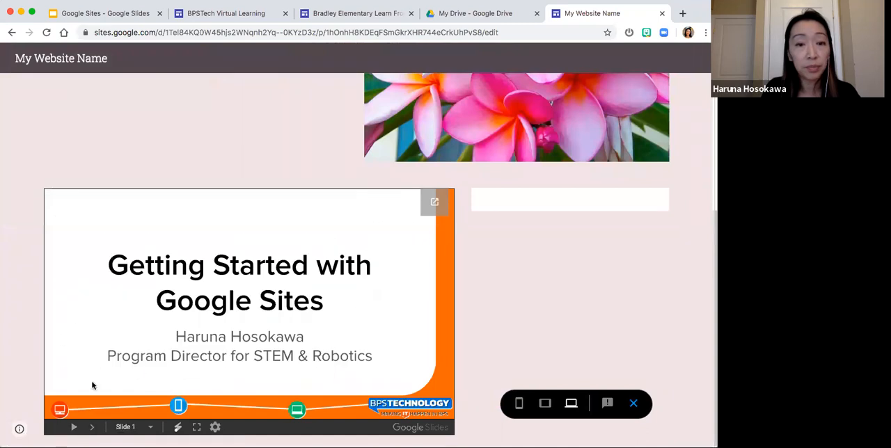
- Open the embedded presentation in its own browser tab, close that tab and exit the site preview
{"action": "left_click", "coordinate": [434, 204]}
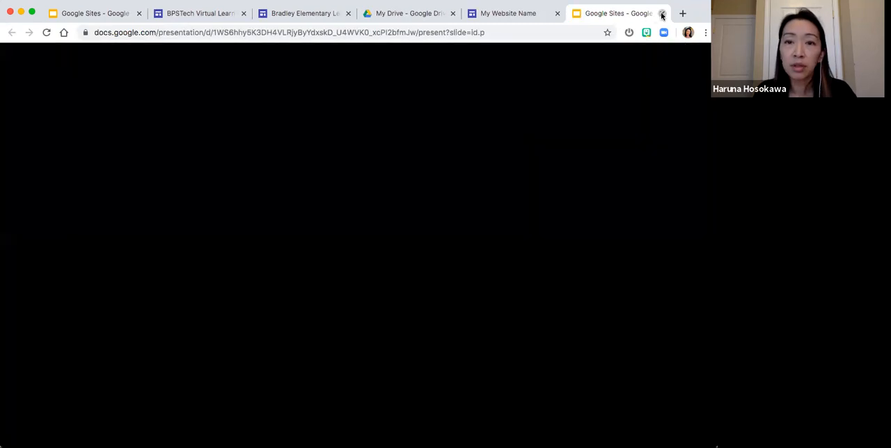
{"action": "left_click", "coordinate": [661, 13]}
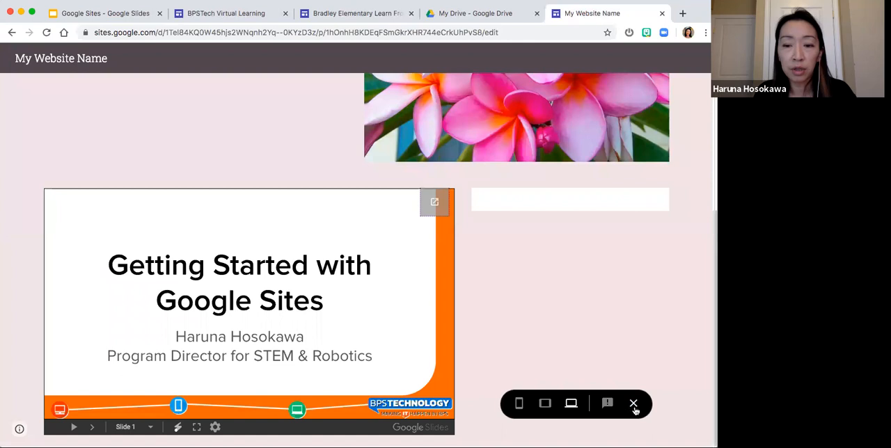
{"action": "left_click", "coordinate": [633, 404]}
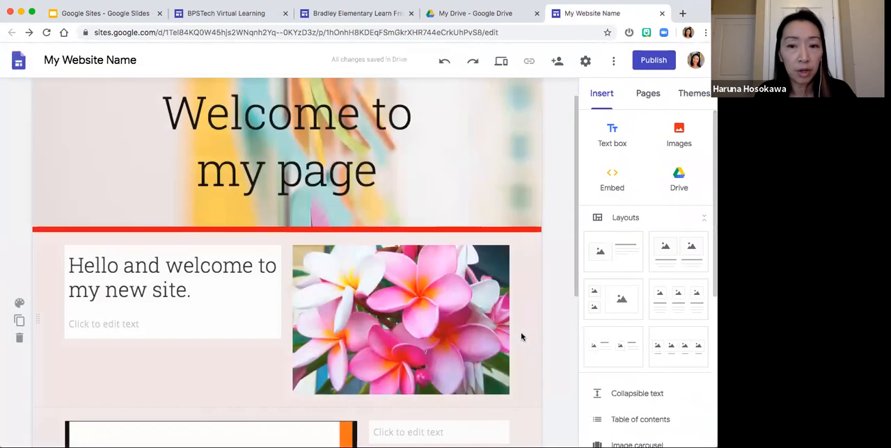
{"action": "scroll", "coordinate": [549, 313], "scroll_direction": "down", "scroll_amount": 5}
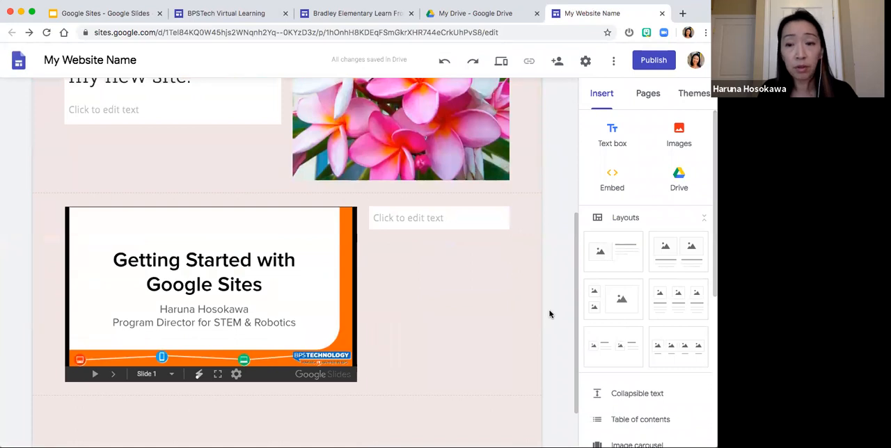
{"action": "scroll", "coordinate": [662, 331], "scroll_direction": "down", "scroll_amount": 5}
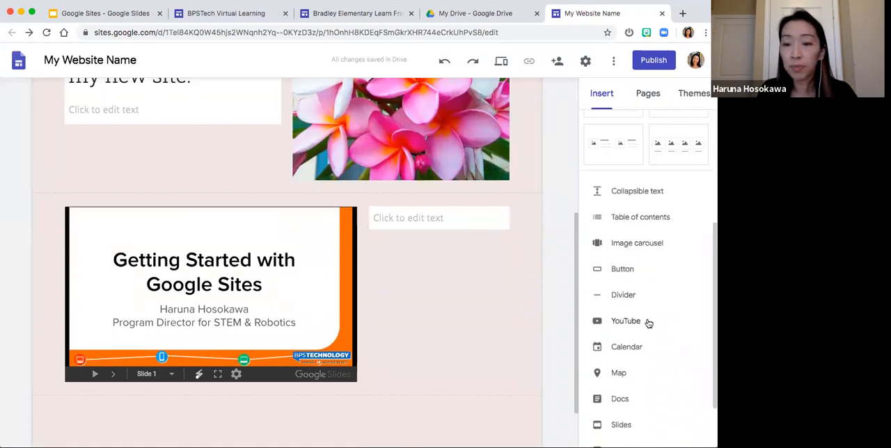
{"action": "scroll", "coordinate": [645, 376], "scroll_direction": "up", "scroll_amount": 3}
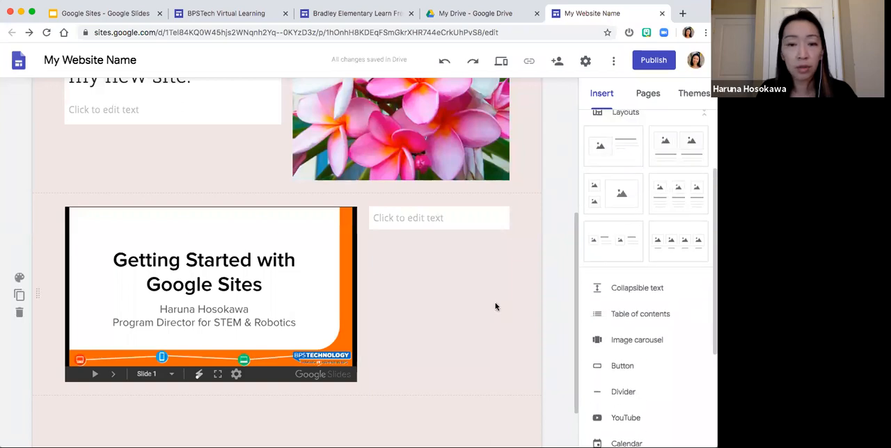
{"action": "scroll", "coordinate": [495, 302], "scroll_direction": "up", "scroll_amount": 6}
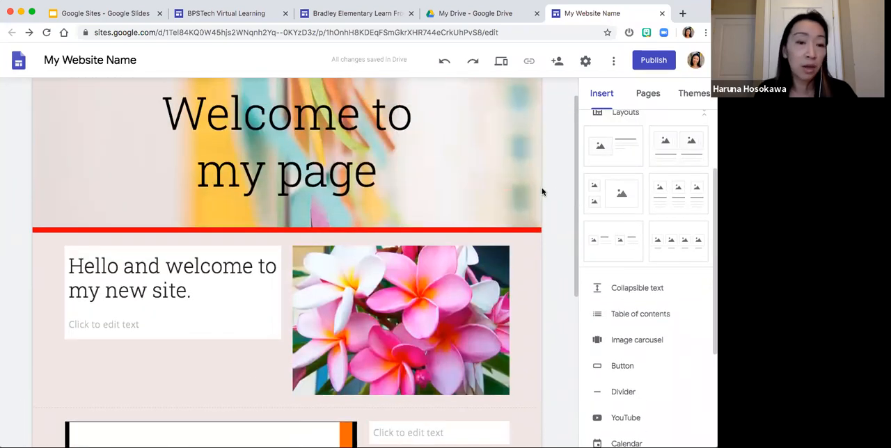
{"action": "scroll", "coordinate": [575, 145], "scroll_direction": "up", "scroll_amount": 1}
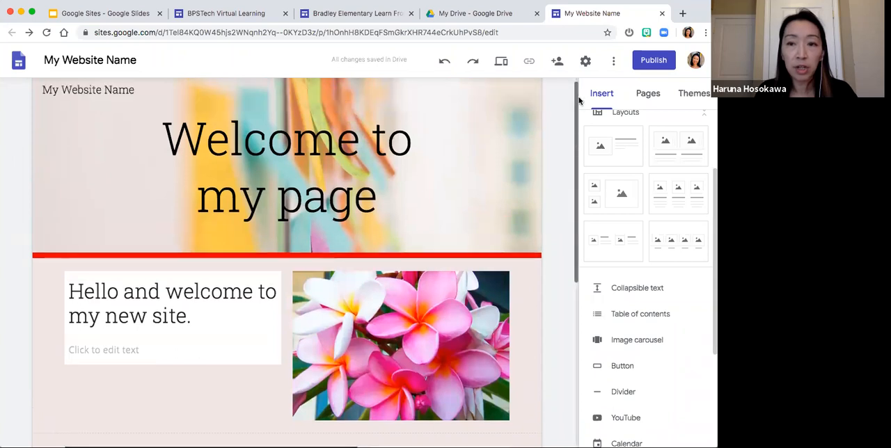
- Duplicate the Home page and name the copy "Second page"
{"action": "left_click", "coordinate": [640, 97]}
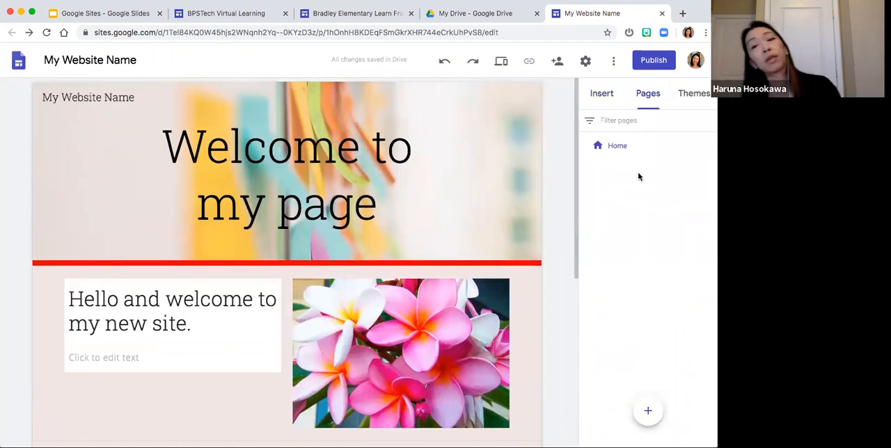
{"action": "mouse_move", "coordinate": [649, 415]}
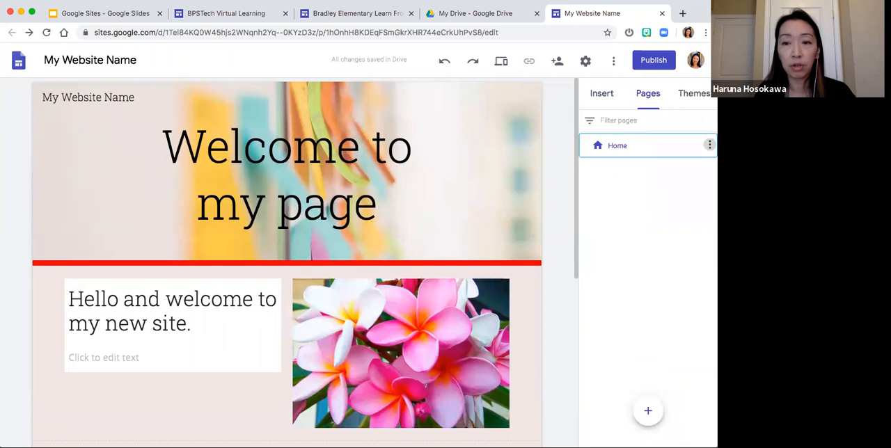
{"action": "left_click", "coordinate": [709, 145]}
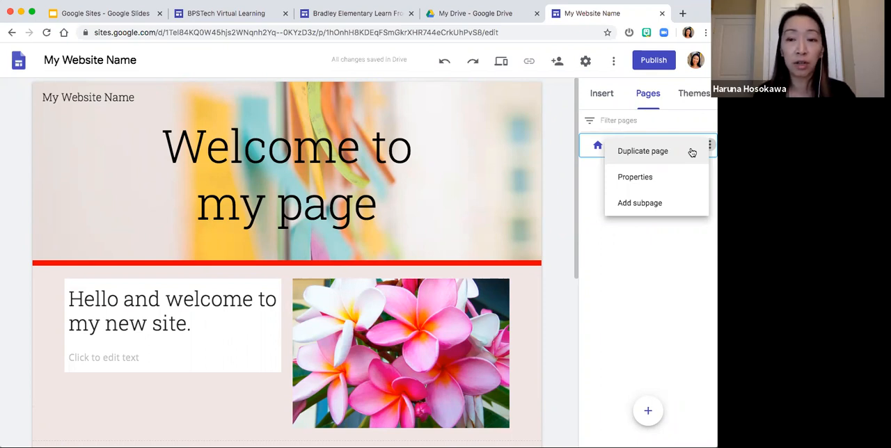
{"action": "left_click", "coordinate": [666, 153]}
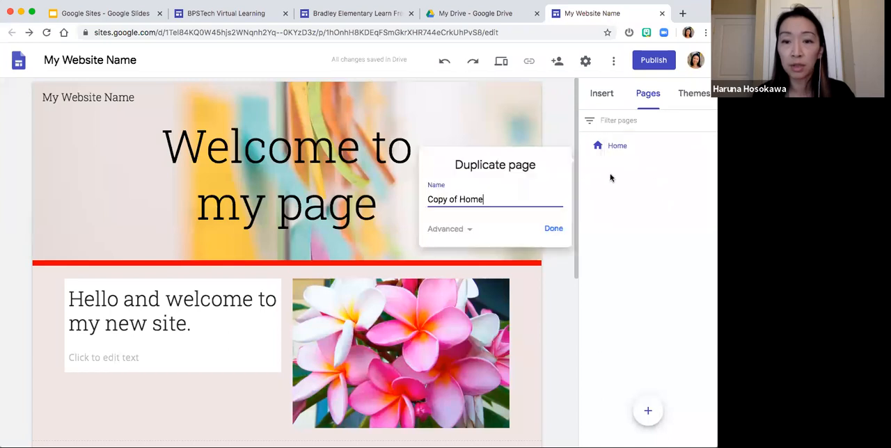
{"action": "left_click_drag", "start_coordinate": [506, 198], "coordinate": [433, 199]}
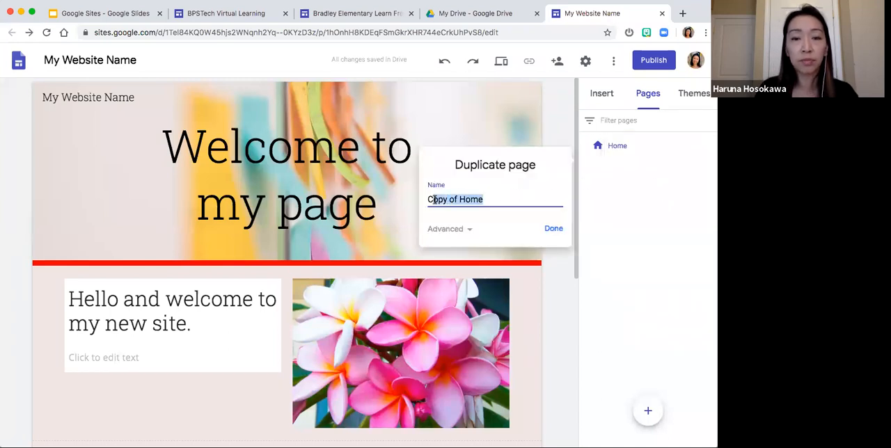
{"action": "key", "text": "BackSpace"}
{"action": "key", "text": "BackSpace"}
{"action": "type", "text": "Second page"}
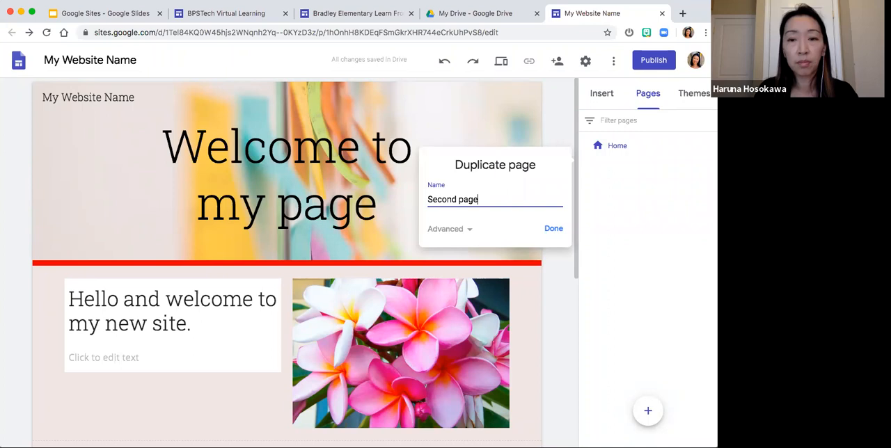
{"action": "key", "text": "Return"}
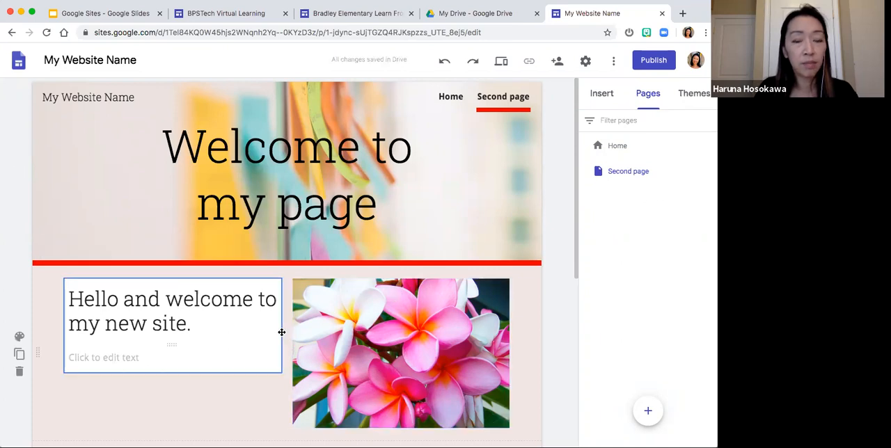
{"action": "scroll", "coordinate": [248, 344], "scroll_direction": "down", "scroll_amount": 5}
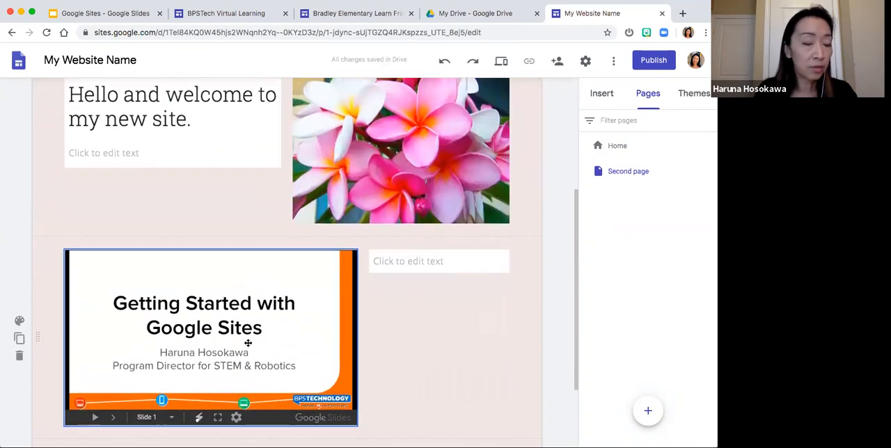
- Replace the heading text beside the flower image on the second page with "This is my second page"
{"action": "scroll", "coordinate": [248, 343], "scroll_direction": "up", "scroll_amount": 4}
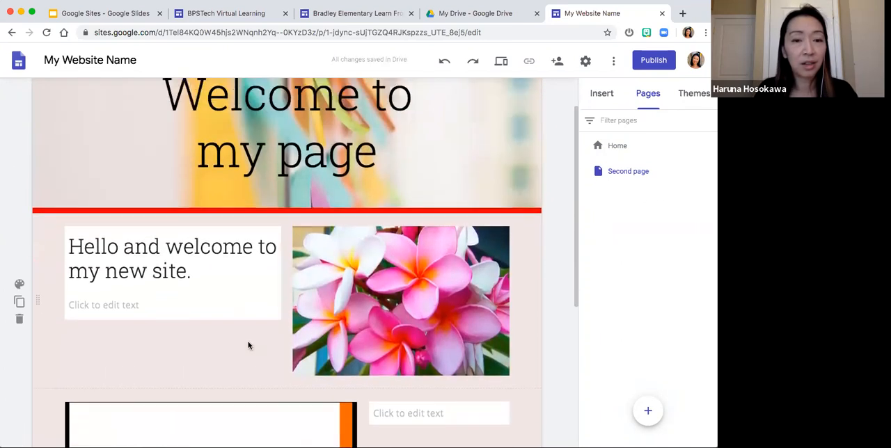
{"action": "left_click", "coordinate": [218, 275]}
{"action": "left_click_drag", "start_coordinate": [218, 275], "coordinate": [73, 251]}
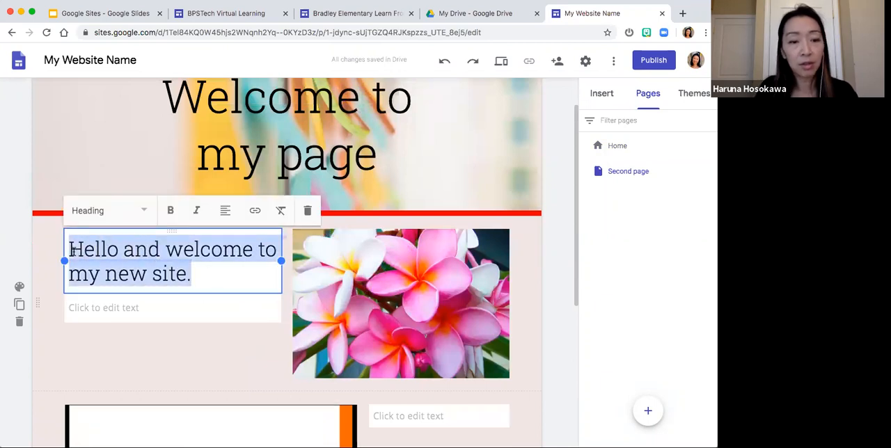
{"action": "type", "text": "This is my second pag"}
{"action": "key", "text": "BackSpace"}
{"action": "key", "text": "BackSpace"}
{"action": "key", "text": "BackSpace"}
{"action": "key", "text": "BackSpace"}
{"action": "type", "text": "d page"}
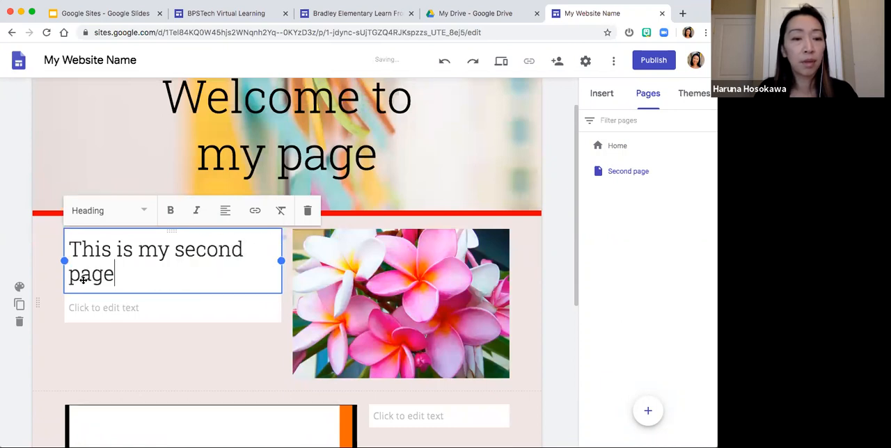
{"action": "left_click", "coordinate": [112, 341]}
- Duplicate the Second page and name the copy "Third page"
{"action": "scroll", "coordinate": [112, 341], "scroll_direction": "up", "scroll_amount": 1}
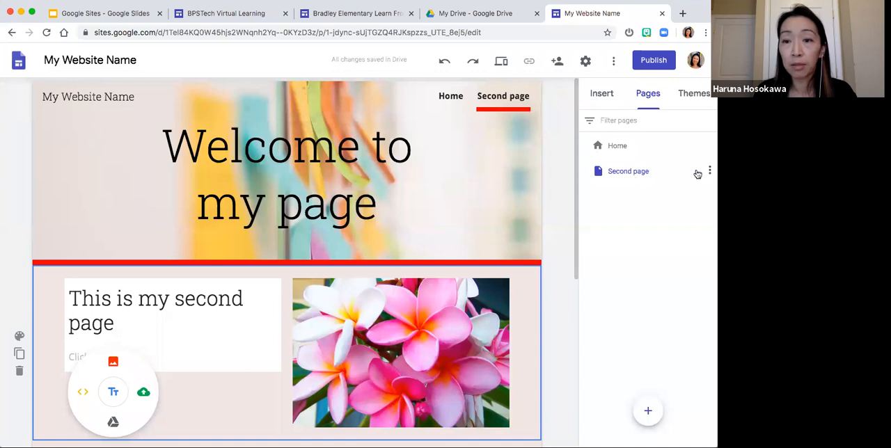
{"action": "left_click", "coordinate": [709, 170]}
{"action": "left_click", "coordinate": [661, 202]}
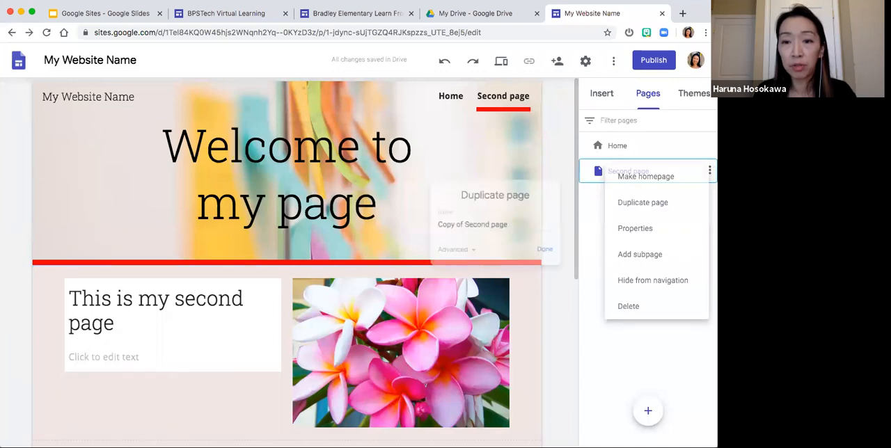
{"action": "left_click_drag", "start_coordinate": [512, 225], "coordinate": [420, 227]}
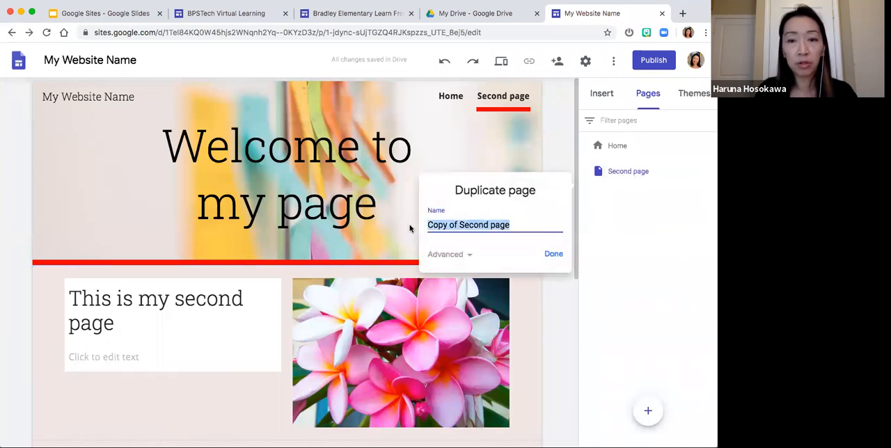
{"action": "type", "text": "Third page"}
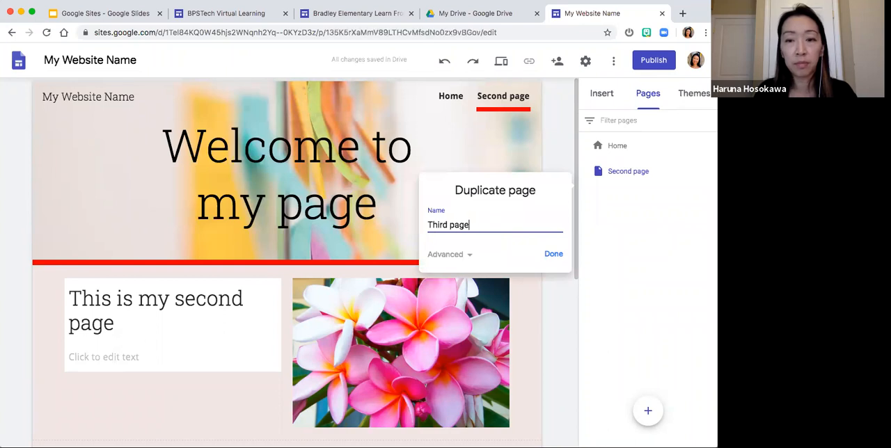
{"action": "key", "text": "Return"}
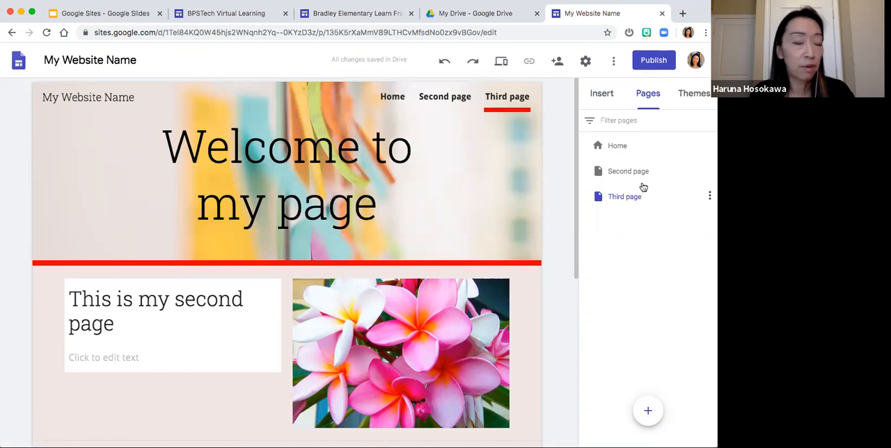
- Reorder Third page above Second page in the page list and move it back below
{"action": "left_click_drag", "start_coordinate": [605, 199], "coordinate": [668, 162]}
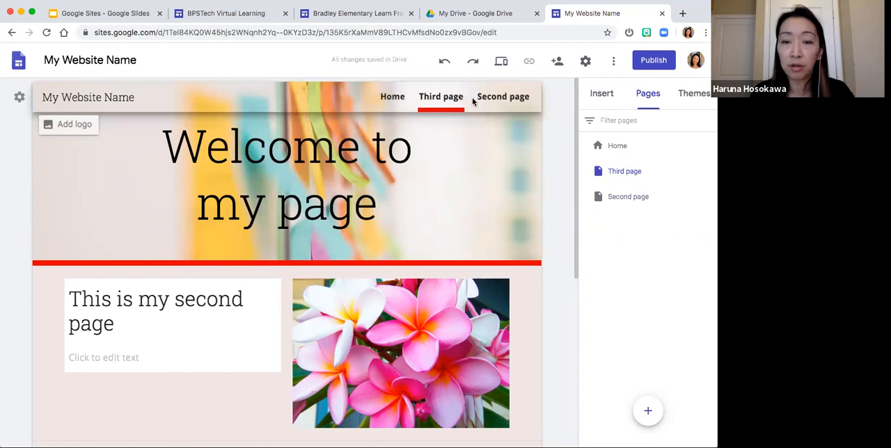
{"action": "left_click_drag", "start_coordinate": [640, 171], "coordinate": [641, 216]}
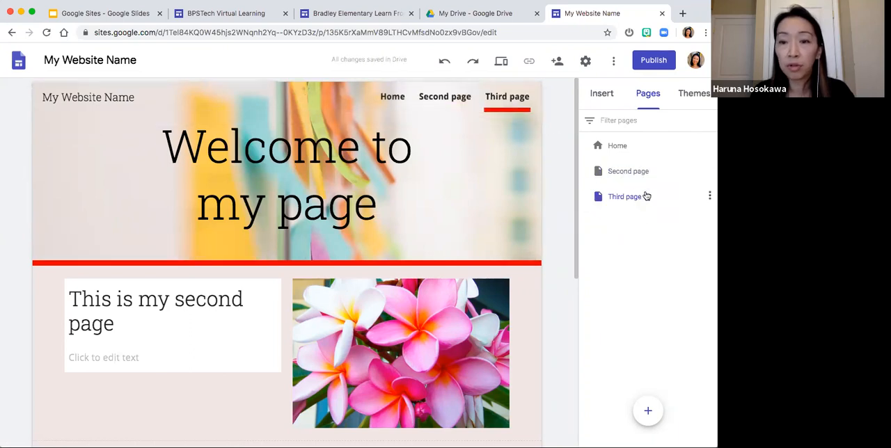
{"action": "left_click", "coordinate": [632, 197]}
- Nest Third page as a subpage of Second page, check the header navigation, and return it to the top level
{"action": "left_click_drag", "start_coordinate": [625, 196], "coordinate": [629, 177]}
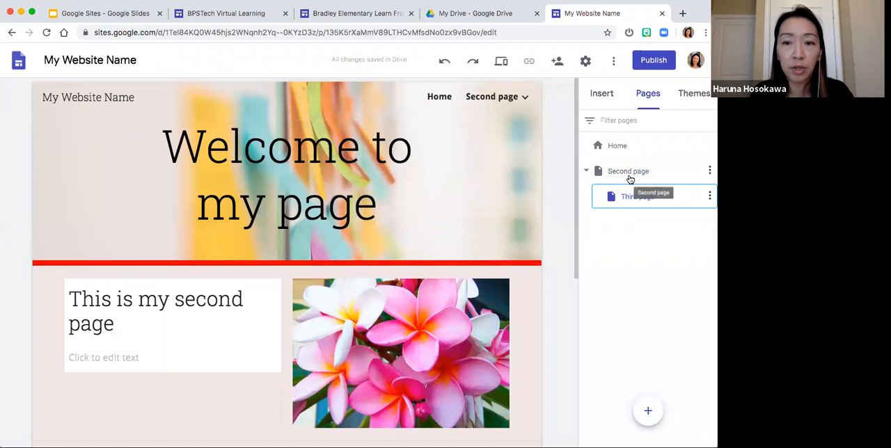
{"action": "left_click", "coordinate": [527, 102]}
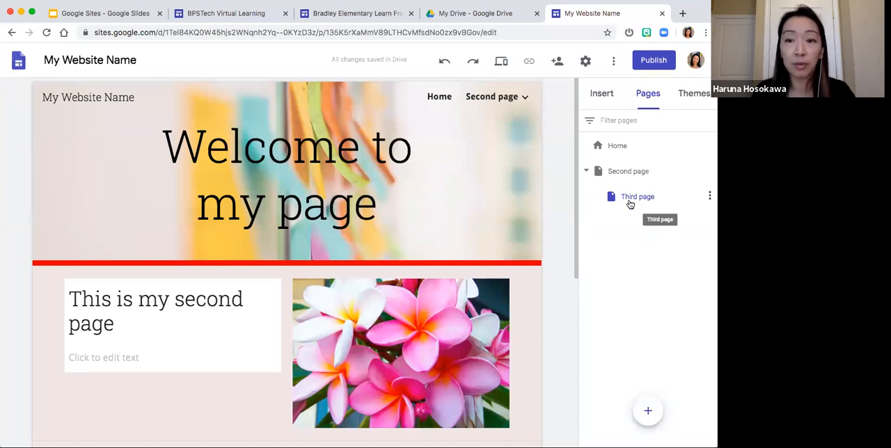
{"action": "left_click_drag", "start_coordinate": [637, 200], "coordinate": [620, 206]}
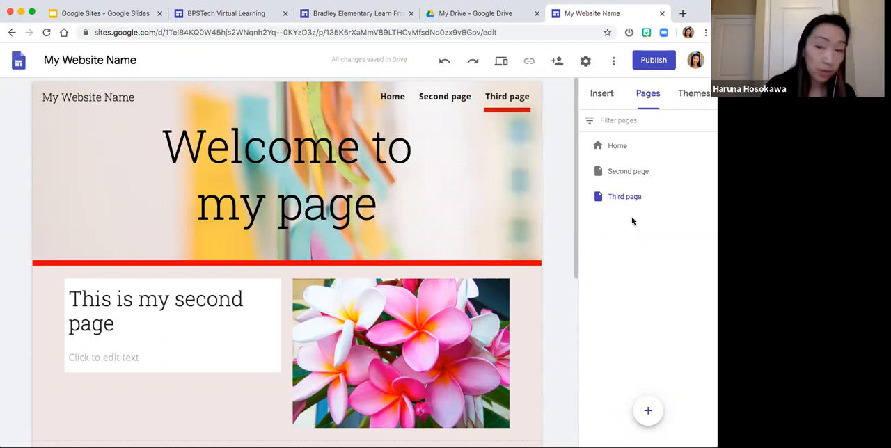
- Hide Third page from the site navigation and show it in the navigation again
{"action": "mouse_move", "coordinate": [641, 201]}
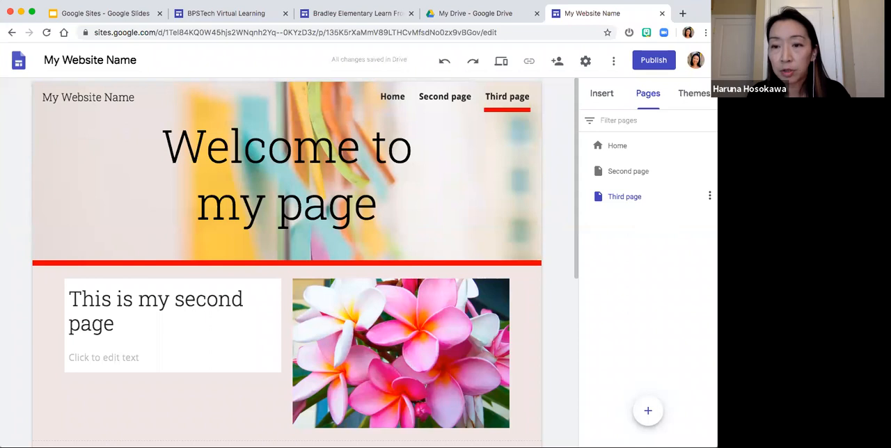
{"action": "left_click", "coordinate": [709, 195]}
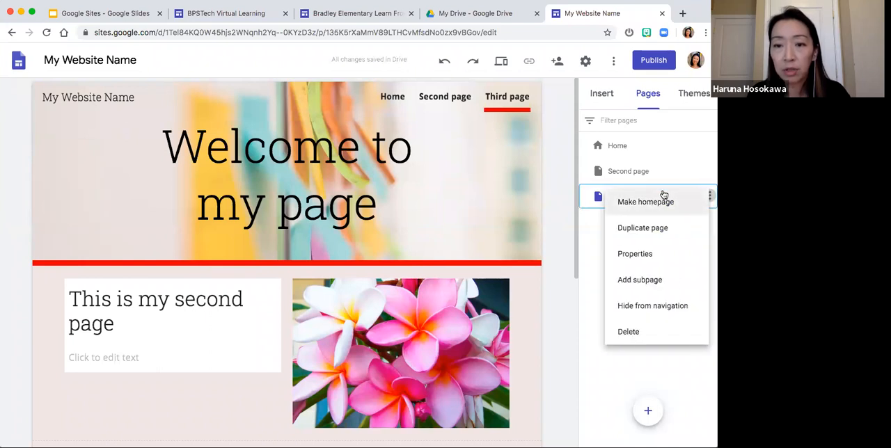
{"action": "left_click", "coordinate": [596, 252]}
{"action": "left_click", "coordinate": [709, 195]}
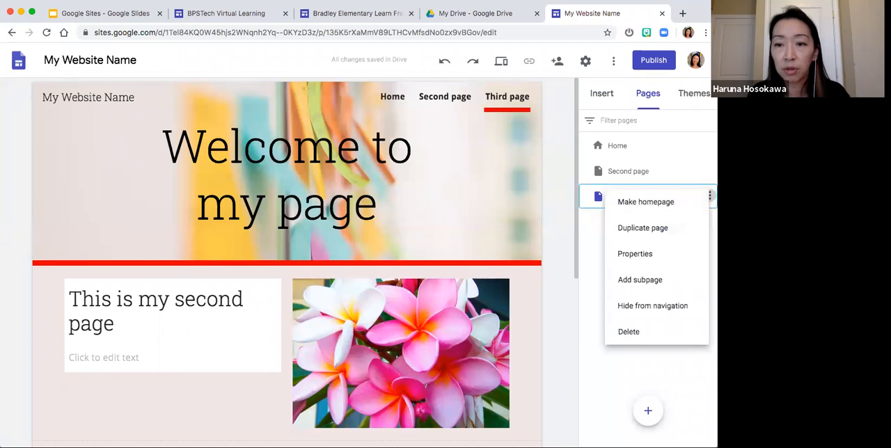
{"action": "left_click", "coordinate": [669, 312]}
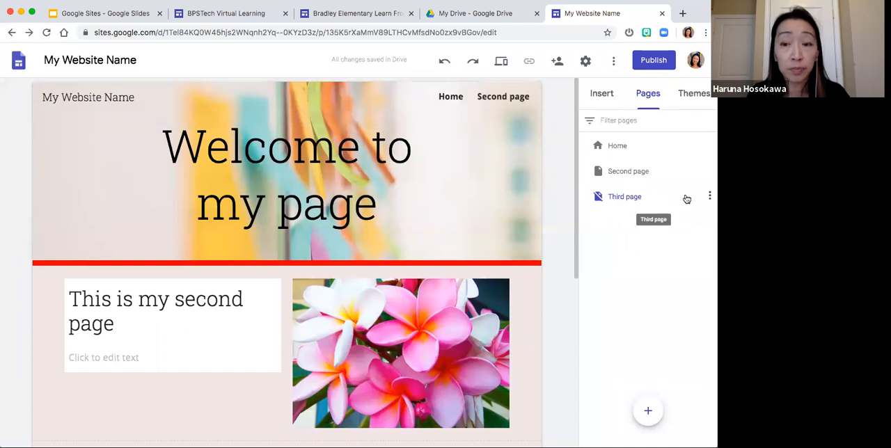
{"action": "left_click", "coordinate": [709, 195]}
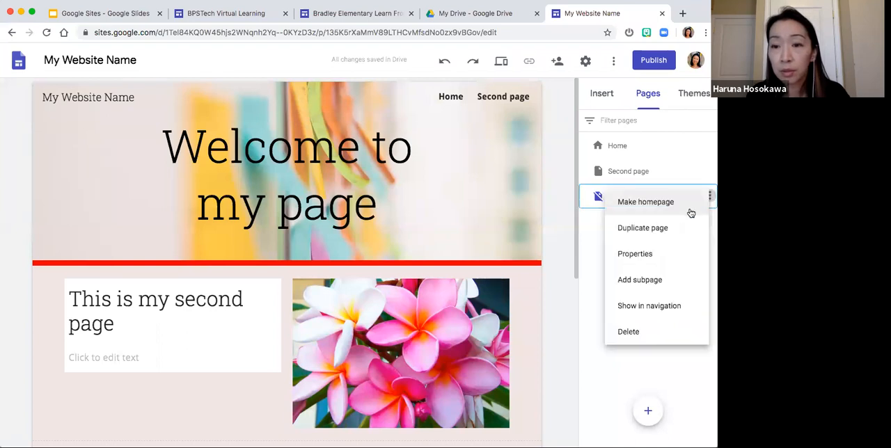
{"action": "left_click", "coordinate": [671, 306]}
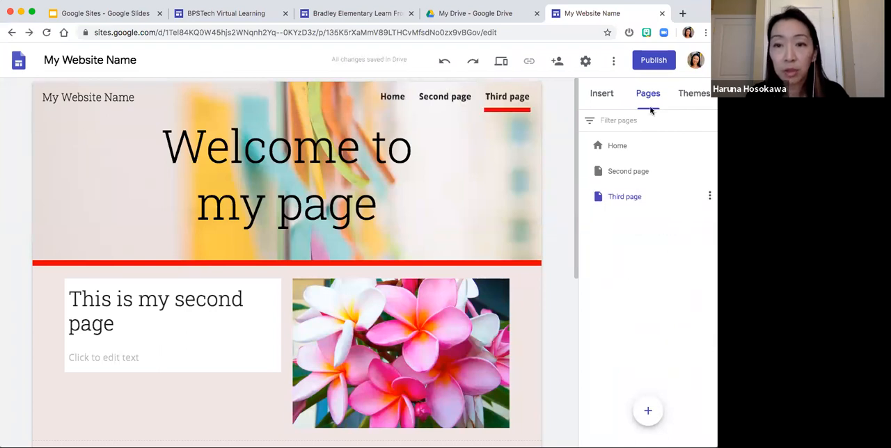
- Preview the site, visit the Home, Second and Third pages through the navigation, and exit the preview
{"action": "left_click", "coordinate": [500, 62]}
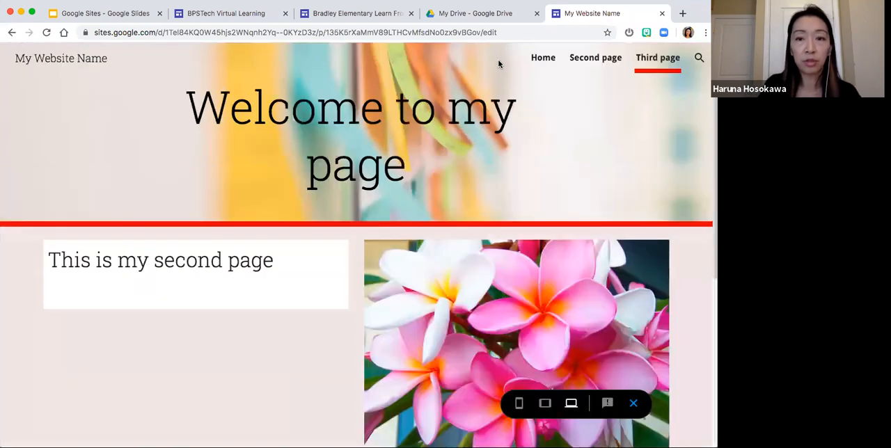
{"action": "left_click", "coordinate": [543, 59]}
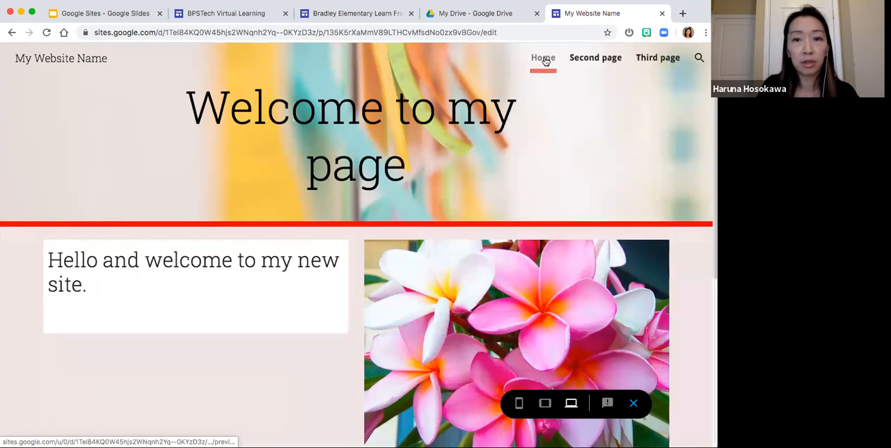
{"action": "left_click", "coordinate": [588, 62]}
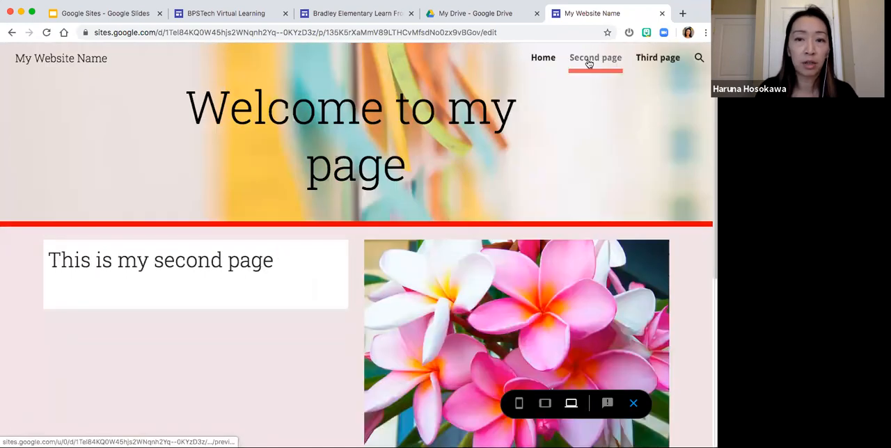
{"action": "left_click", "coordinate": [660, 69]}
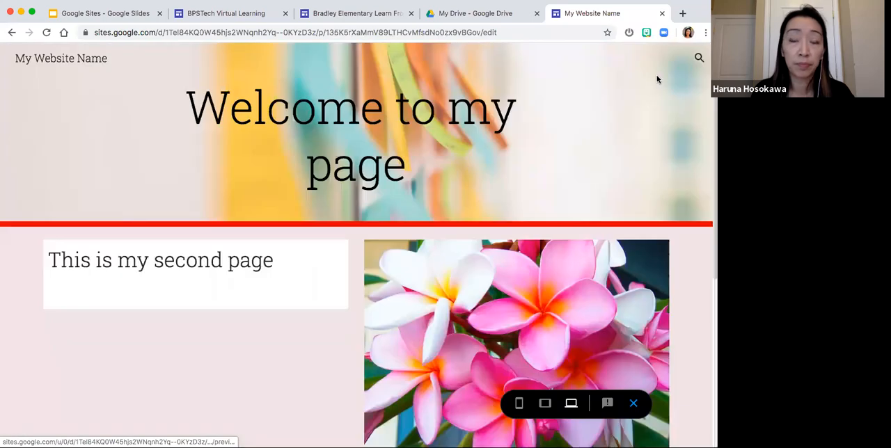
{"action": "left_click", "coordinate": [633, 404]}
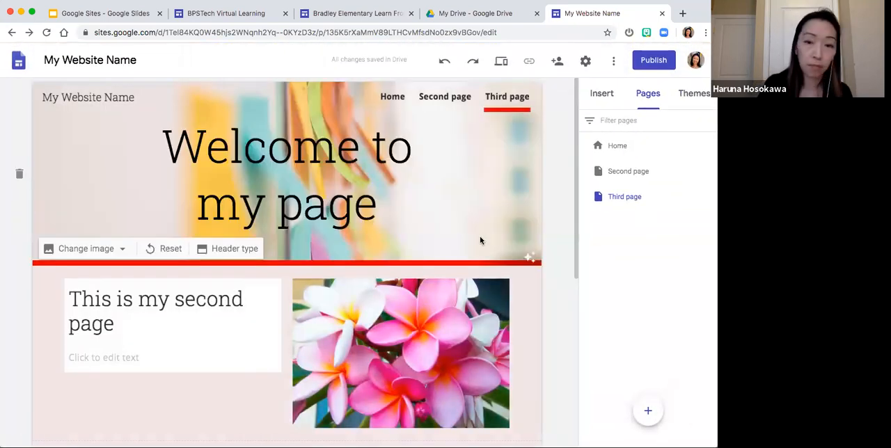
- Link the whole "This is my second page" heading on the Third page to bostonpublicschools.org
{"action": "scroll", "coordinate": [421, 268], "scroll_direction": "down", "scroll_amount": 5}
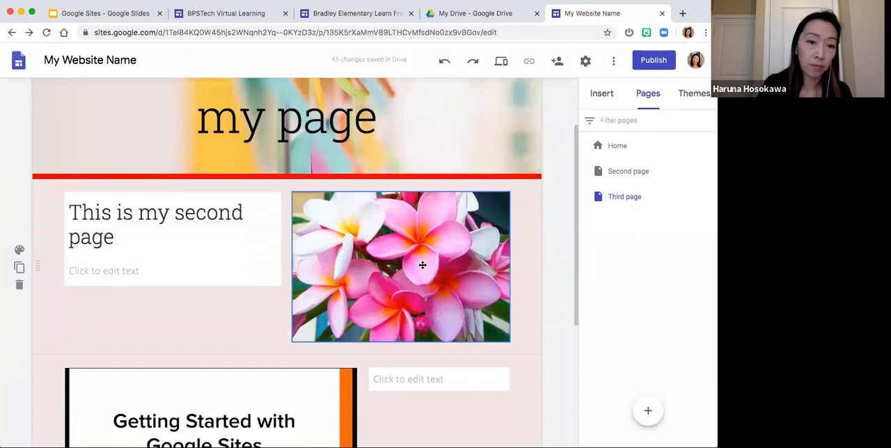
{"action": "left_click", "coordinate": [217, 181]}
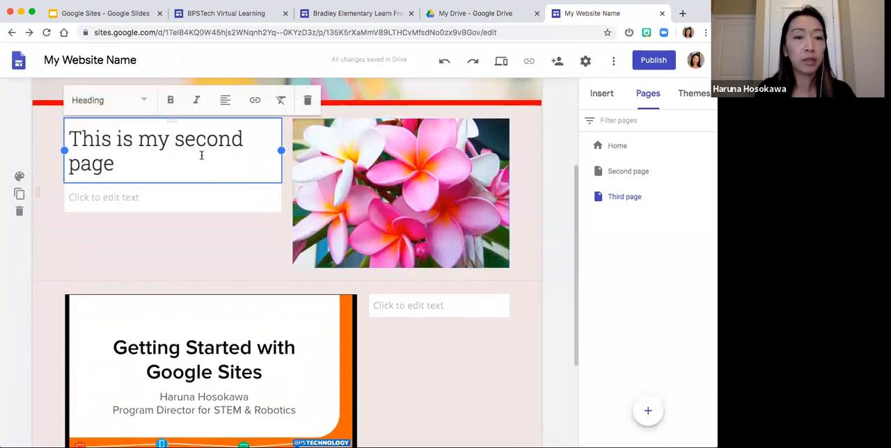
{"action": "left_click", "coordinate": [364, 146]}
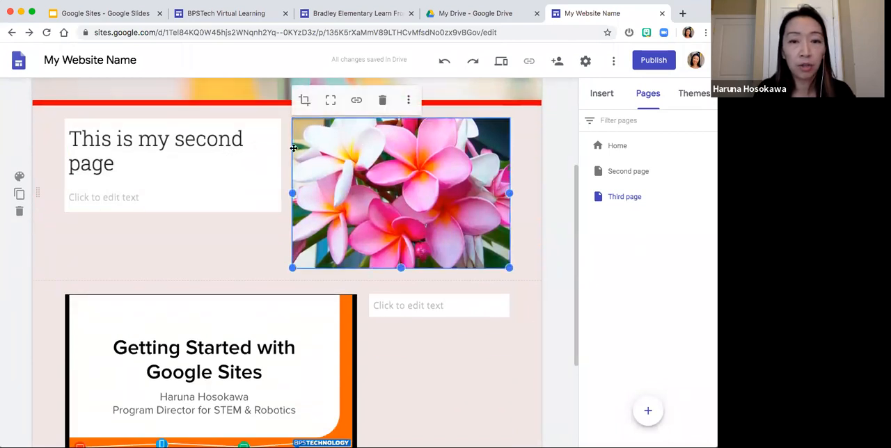
{"action": "left_click_drag", "start_coordinate": [181, 158], "coordinate": [175, 140]}
{"action": "left_click", "coordinate": [163, 164]}
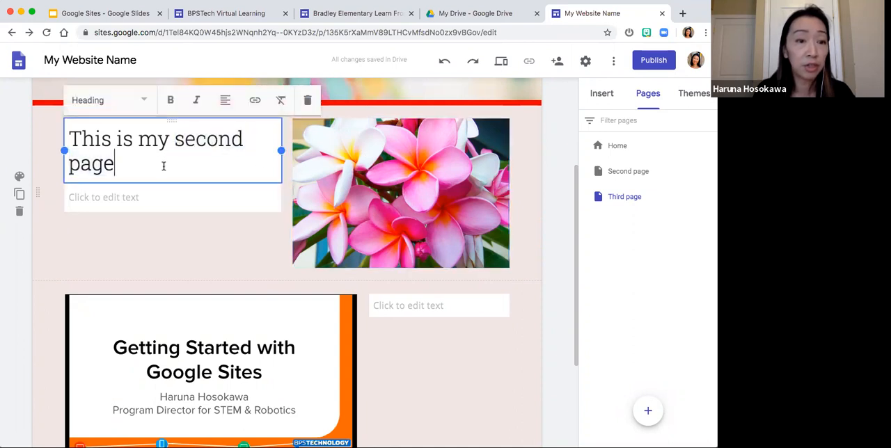
{"action": "left_click_drag", "start_coordinate": [121, 161], "coordinate": [70, 138]}
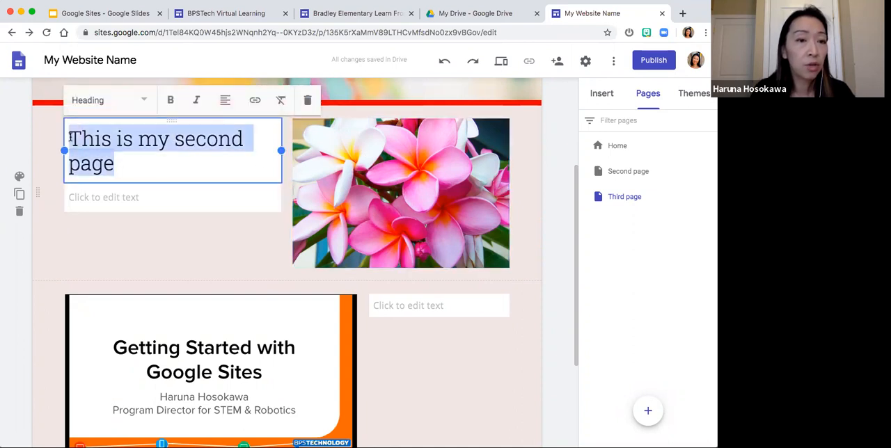
{"action": "left_click", "coordinate": [256, 102]}
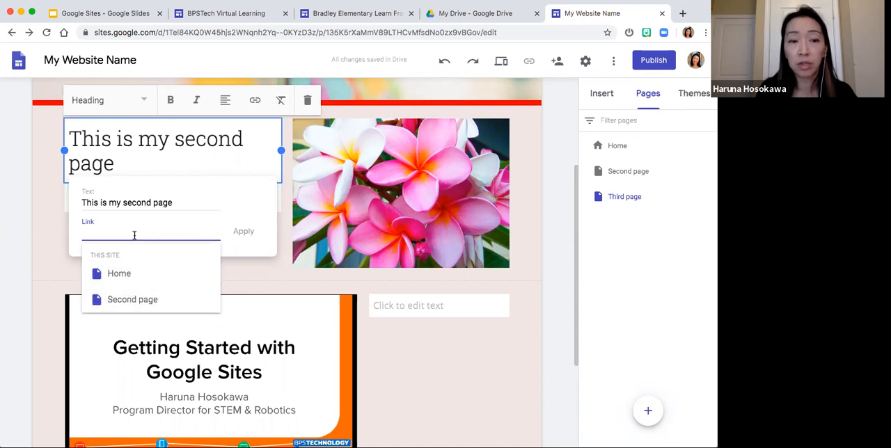
{"action": "type", "text": "bostonp"}
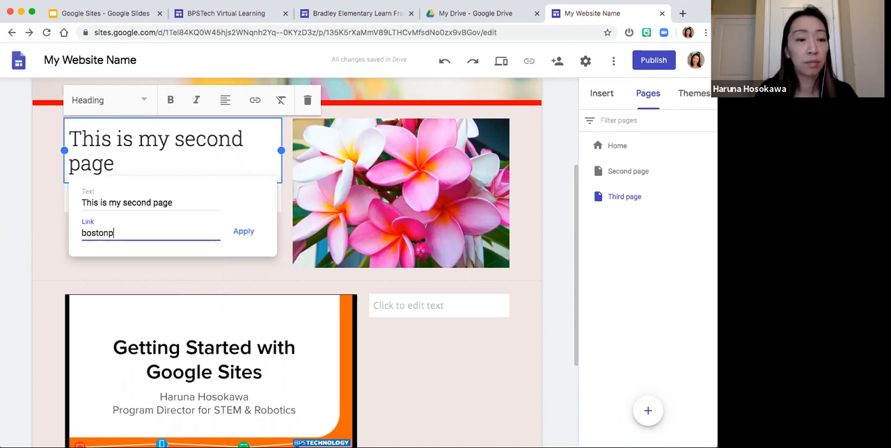
{"action": "type", "text": "ublicschools.org"}
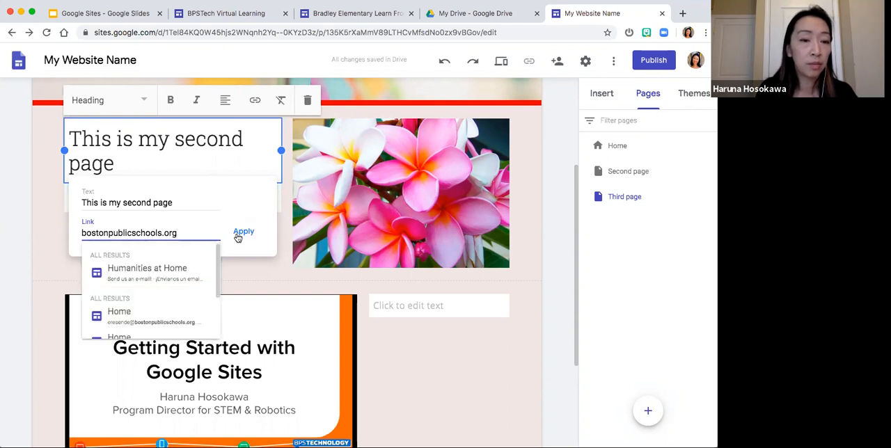
{"action": "left_click", "coordinate": [237, 237]}
{"action": "left_click", "coordinate": [266, 198]}
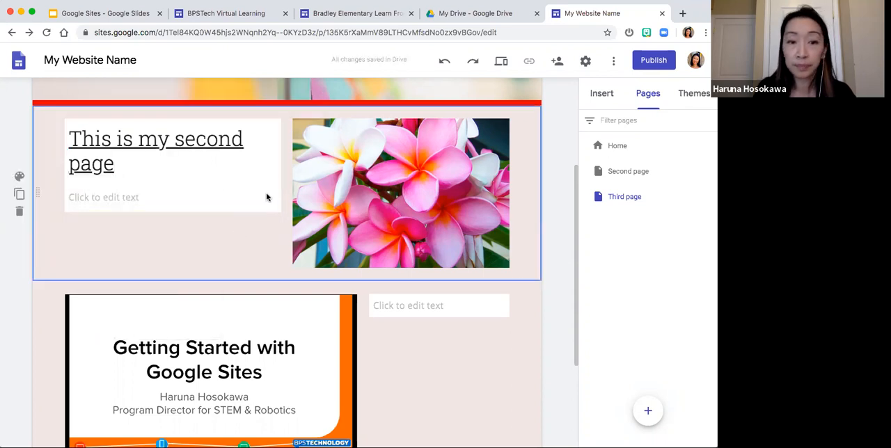
- Preview the site and follow the linked heading to test that it opens the Boston Public Schools website
{"action": "left_click", "coordinate": [501, 63]}
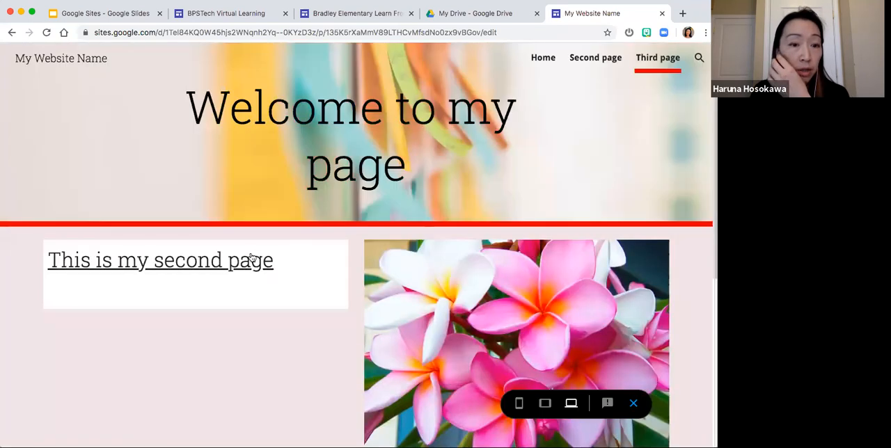
{"action": "left_click", "coordinate": [237, 261]}
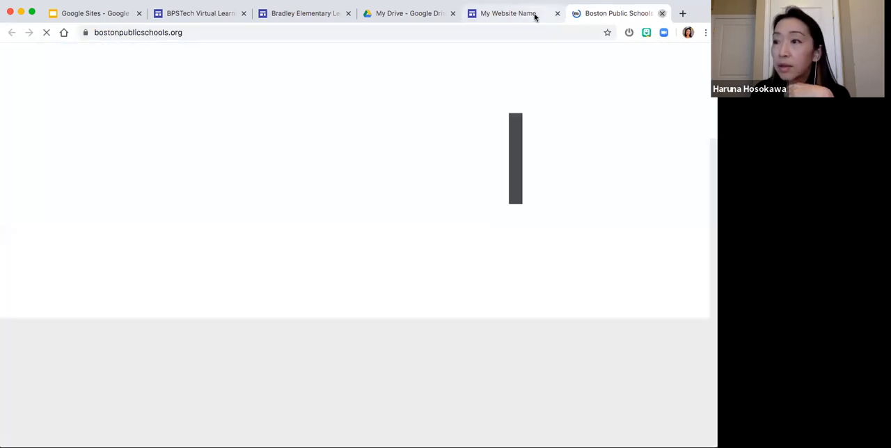
- Return to the site editor, exit the preview and check the link on the "This is my second page" heading
{"action": "left_click", "coordinate": [535, 16]}
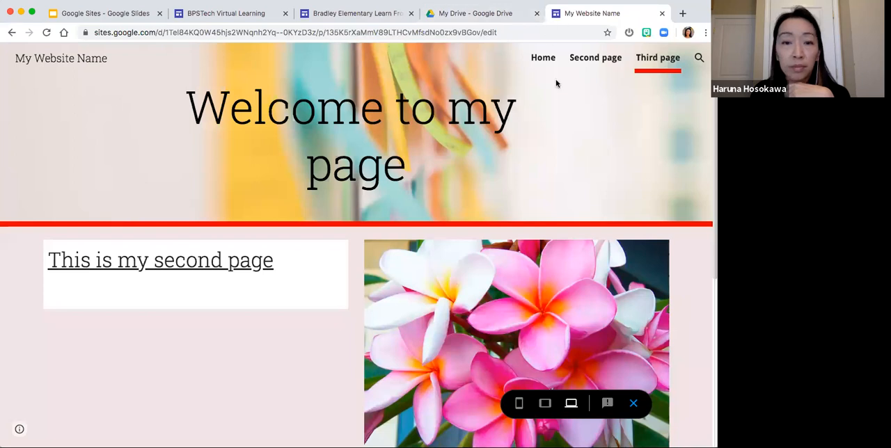
{"action": "left_click", "coordinate": [634, 403]}
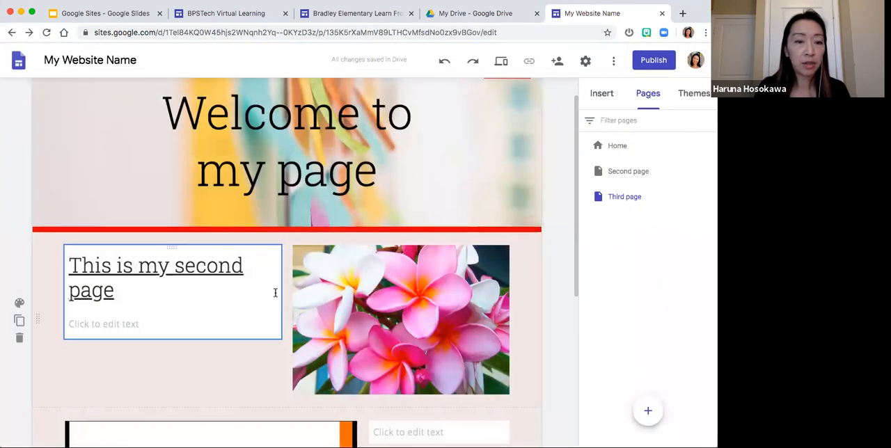
{"action": "left_click", "coordinate": [207, 267]}
{"action": "left_click", "coordinate": [185, 282]}
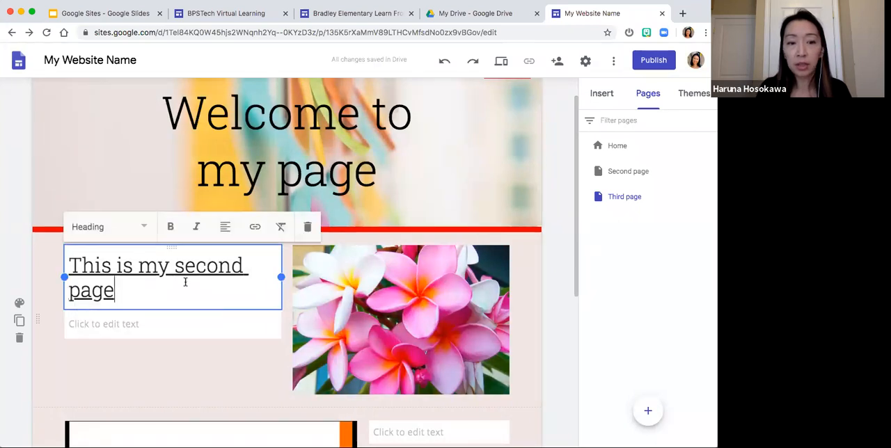
{"action": "scroll", "coordinate": [185, 282], "scroll_direction": "down", "scroll_amount": 1}
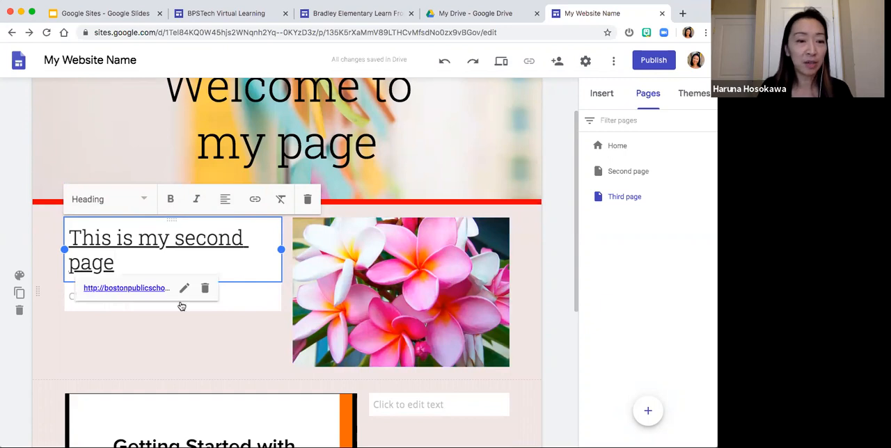
{"action": "left_click", "coordinate": [180, 330]}
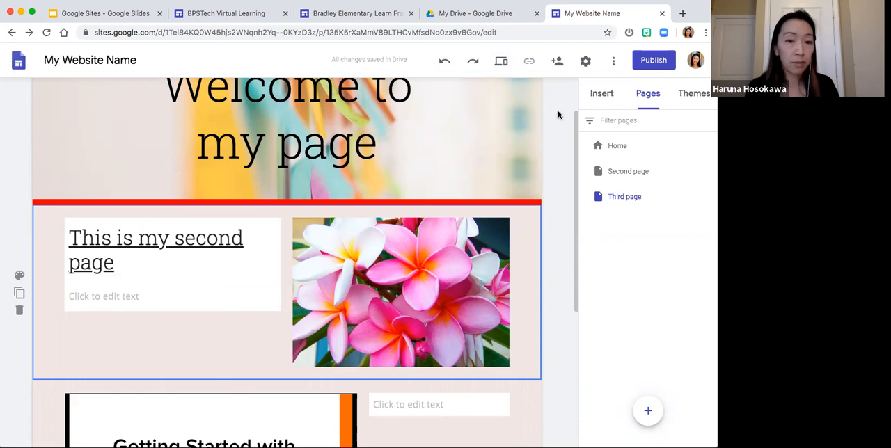
- Publish the site with the web address ending in "mywebsitename", viewable by anyone
{"action": "scroll", "coordinate": [563, 151], "scroll_direction": "up", "scroll_amount": 3}
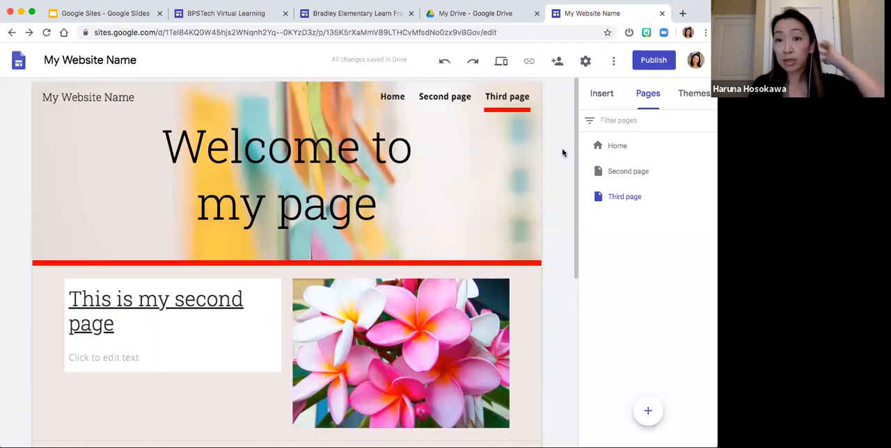
{"action": "left_click", "coordinate": [646, 67]}
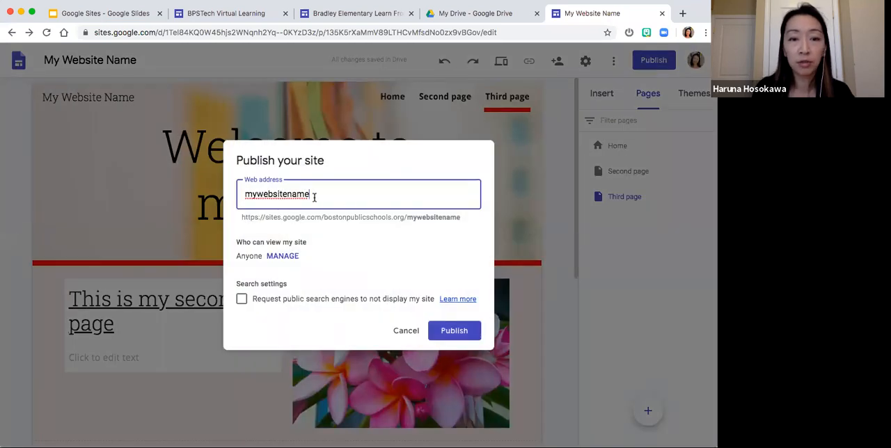
{"action": "left_click_drag", "start_coordinate": [314, 197], "coordinate": [246, 195]}
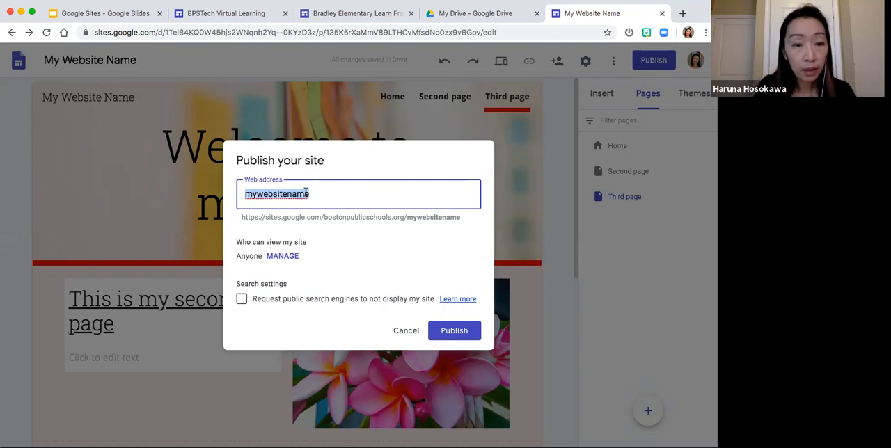
{"action": "left_click", "coordinate": [333, 201]}
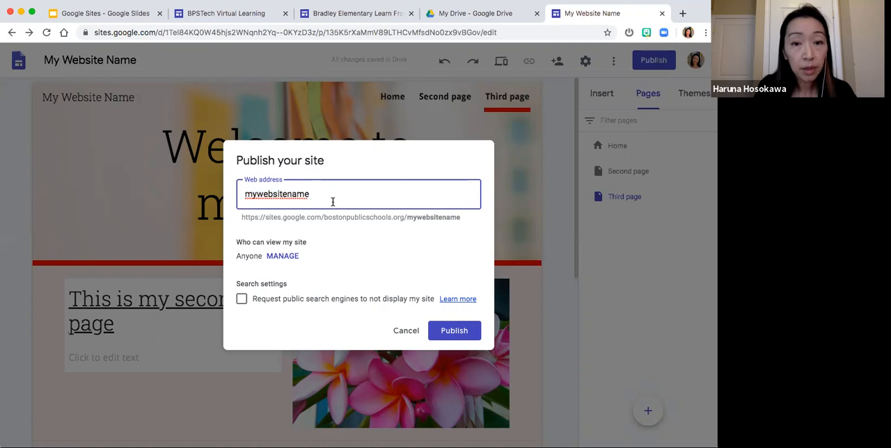
{"action": "left_click", "coordinate": [447, 333]}
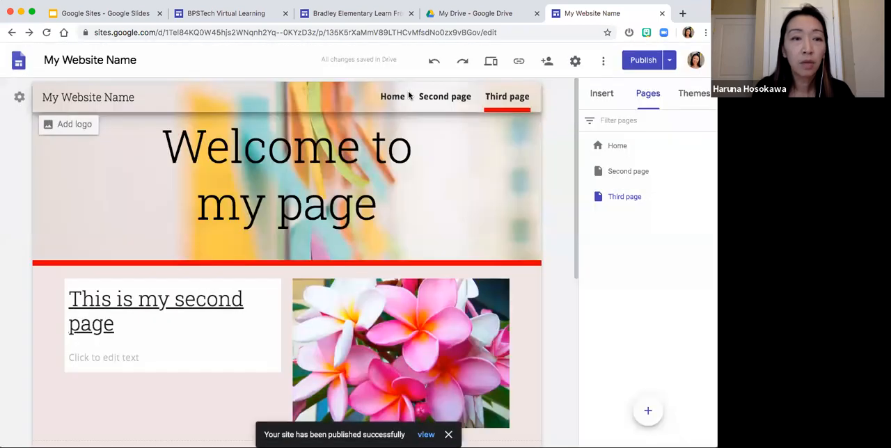
- Review the site's full web address in the publish settings and close them without changing anything
{"action": "left_click", "coordinate": [668, 59]}
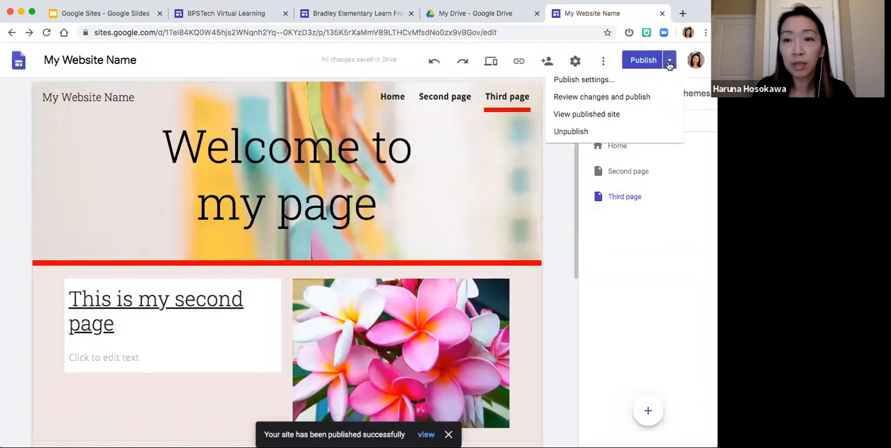
{"action": "left_click", "coordinate": [604, 83]}
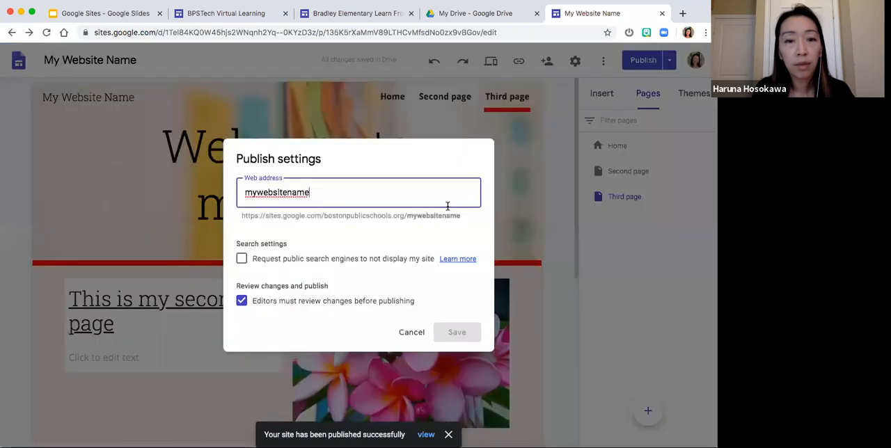
{"action": "left_click", "coordinate": [470, 213]}
{"action": "left_click_drag", "start_coordinate": [407, 215], "coordinate": [296, 214]}
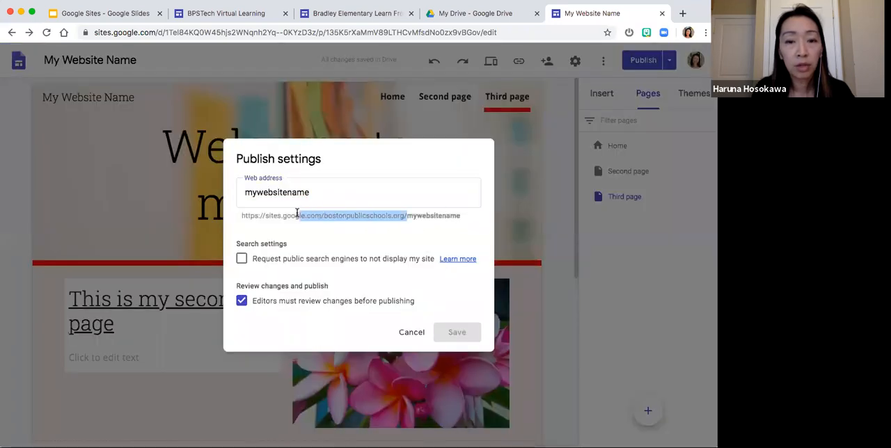
{"action": "left_click_drag", "start_coordinate": [242, 215], "coordinate": [459, 216]}
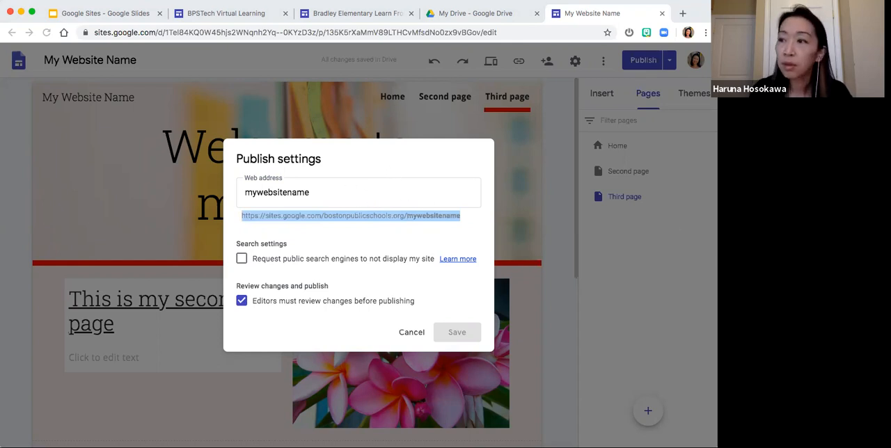
{"action": "left_click", "coordinate": [431, 249]}
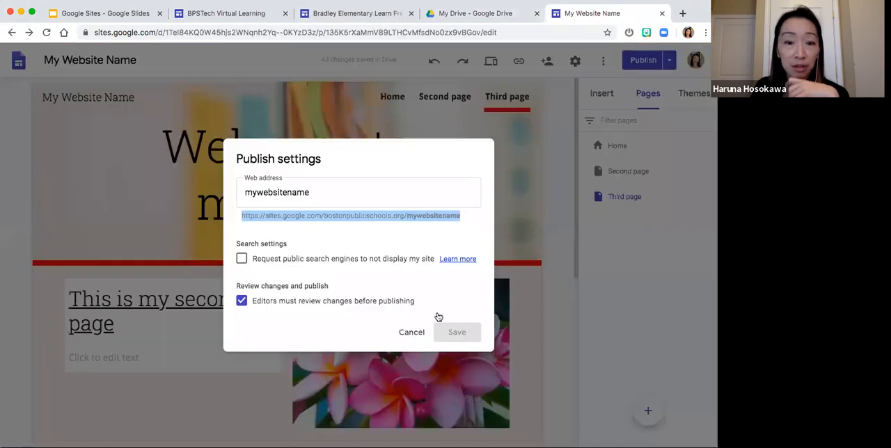
{"action": "left_click", "coordinate": [412, 333]}
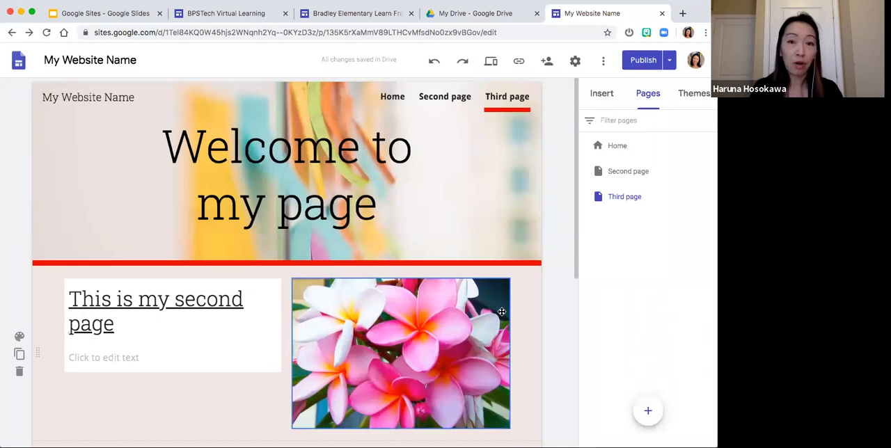
- Delete the pink flower image beside the heading on the Third page
{"action": "left_click", "coordinate": [191, 325]}
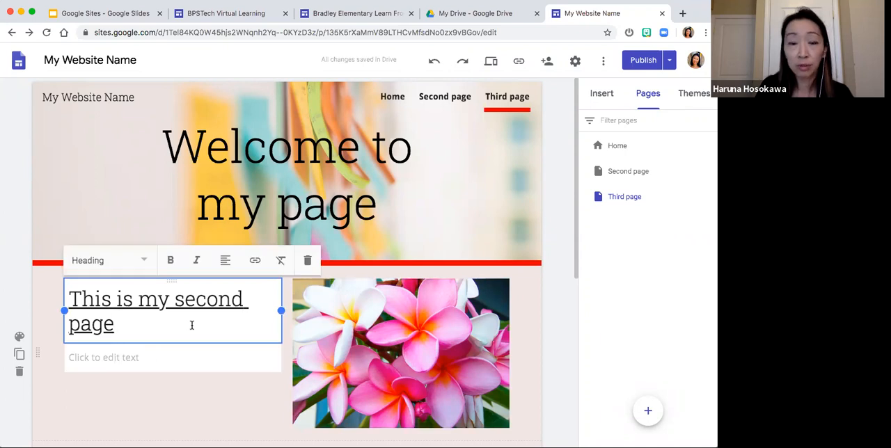
{"action": "scroll", "coordinate": [191, 325], "scroll_direction": "down", "scroll_amount": 2}
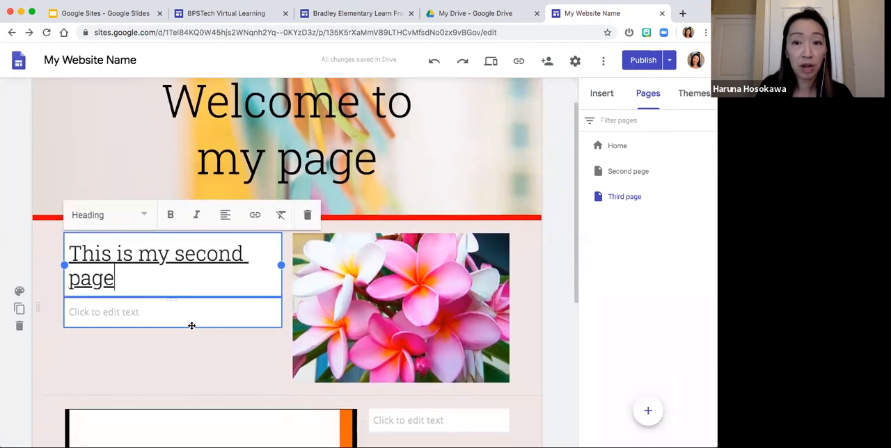
{"action": "scroll", "coordinate": [191, 325], "scroll_direction": "down", "scroll_amount": 2}
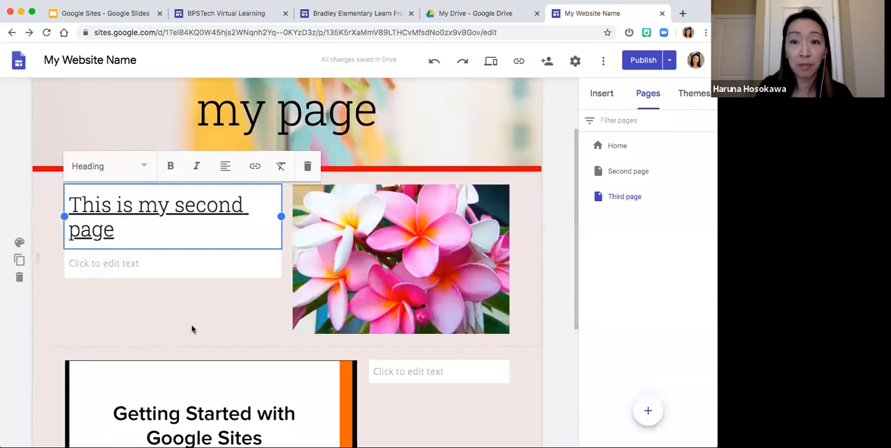
{"action": "left_click", "coordinate": [379, 238]}
{"action": "key", "text": "Delete"}
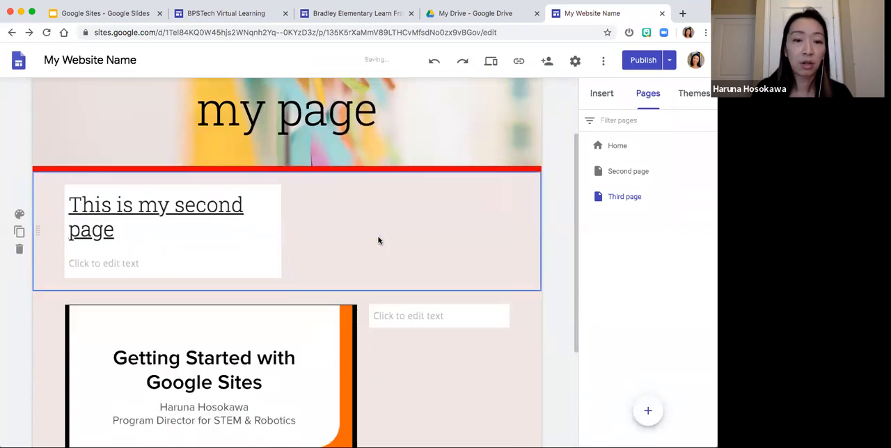
- Insert an orange flower picture beside the Third page heading, using a Google image search for "flower"
{"action": "double_click", "coordinate": [378, 237]}
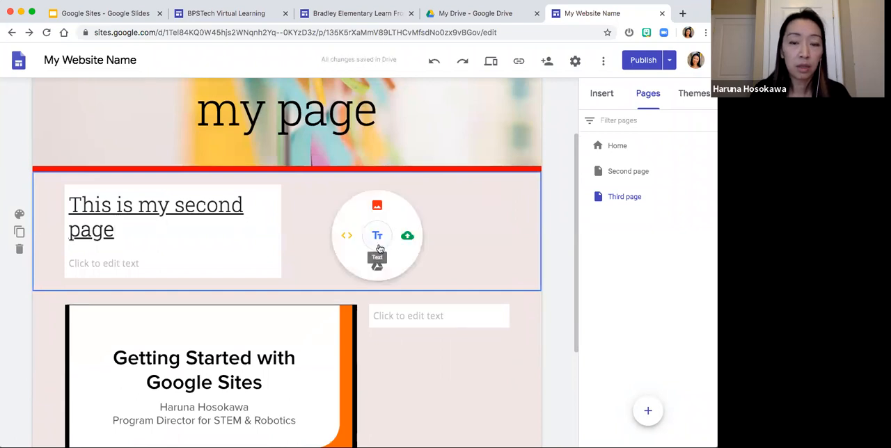
{"action": "left_click", "coordinate": [377, 205]}
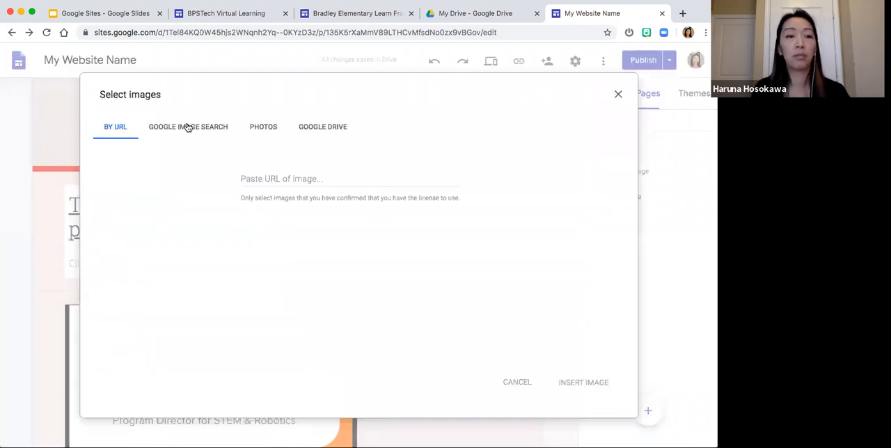
{"action": "left_click", "coordinate": [194, 127]}
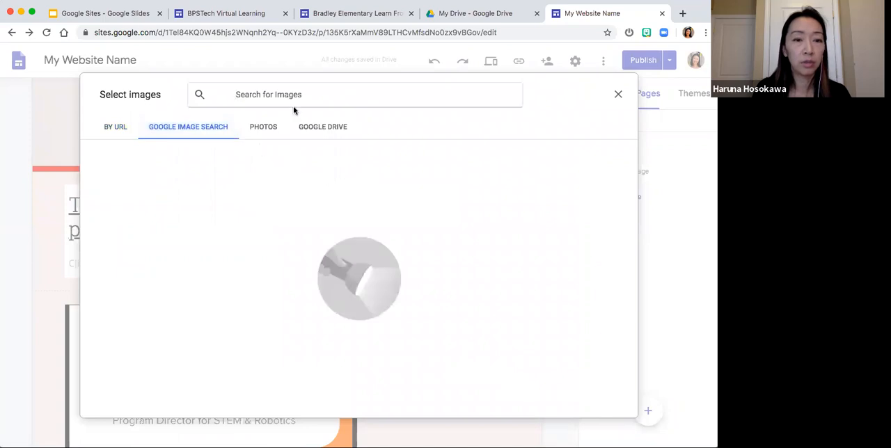
{"action": "type", "text": "flower"}
{"action": "key", "text": "Return"}
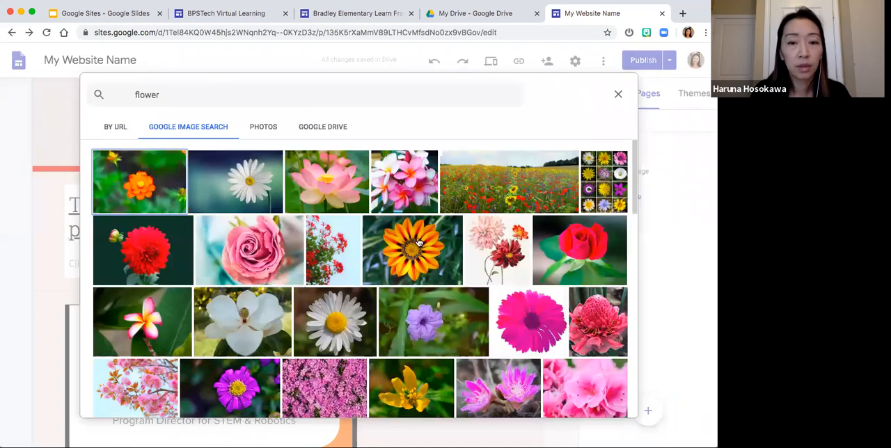
{"action": "left_click", "coordinate": [418, 239]}
{"action": "double_click", "coordinate": [418, 239]}
{"action": "left_click", "coordinate": [497, 268]}
{"action": "left_click", "coordinate": [554, 245]}
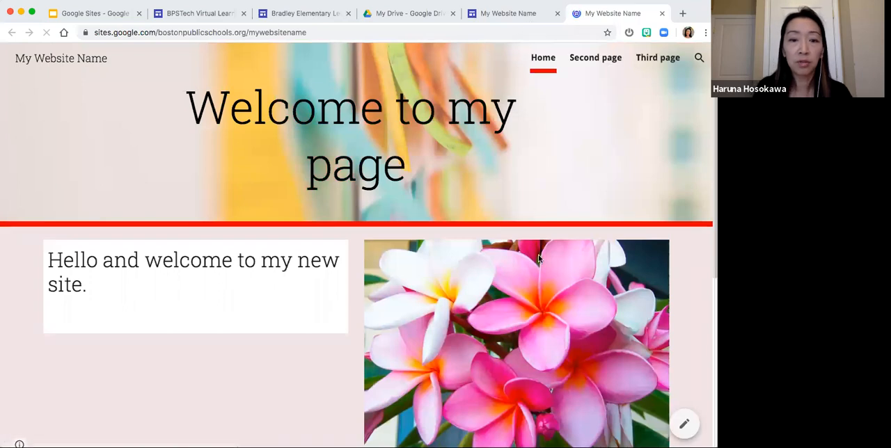
- Check the published site's Home and Third pages against the edited draft to see which flower image is live
{"action": "scroll", "coordinate": [538, 256], "scroll_direction": "down", "scroll_amount": 1}
{"action": "scroll", "coordinate": [538, 257], "scroll_direction": "up", "scroll_amount": 1}
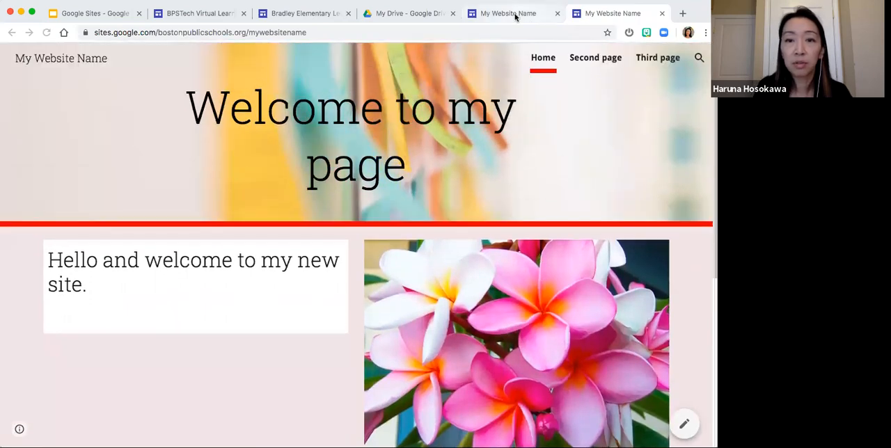
{"action": "left_click", "coordinate": [515, 17]}
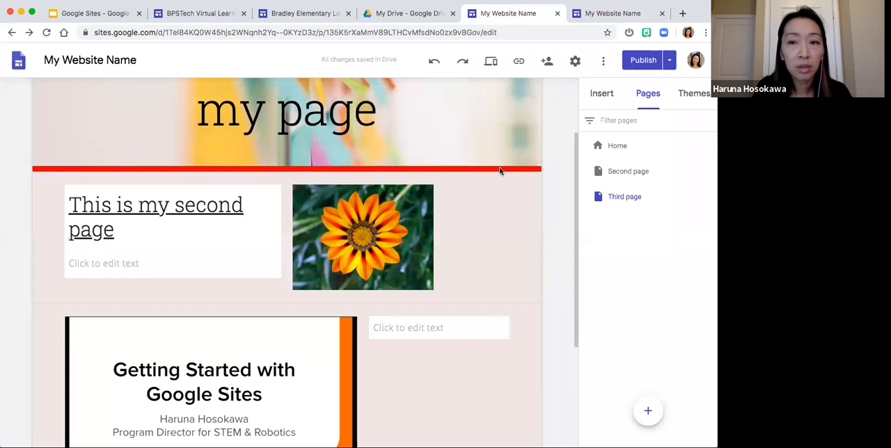
{"action": "scroll", "coordinate": [500, 174], "scroll_direction": "up", "scroll_amount": 2}
{"action": "left_click", "coordinate": [612, 13]}
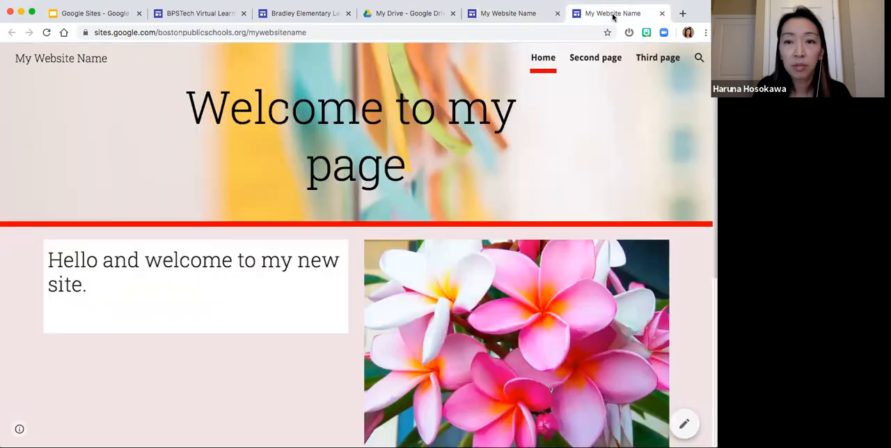
{"action": "left_click", "coordinate": [650, 62]}
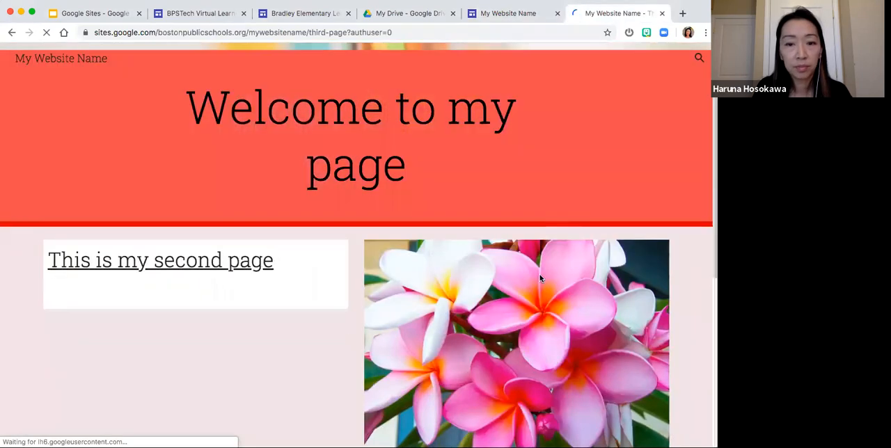
{"action": "scroll", "coordinate": [539, 279], "scroll_direction": "down", "scroll_amount": 2}
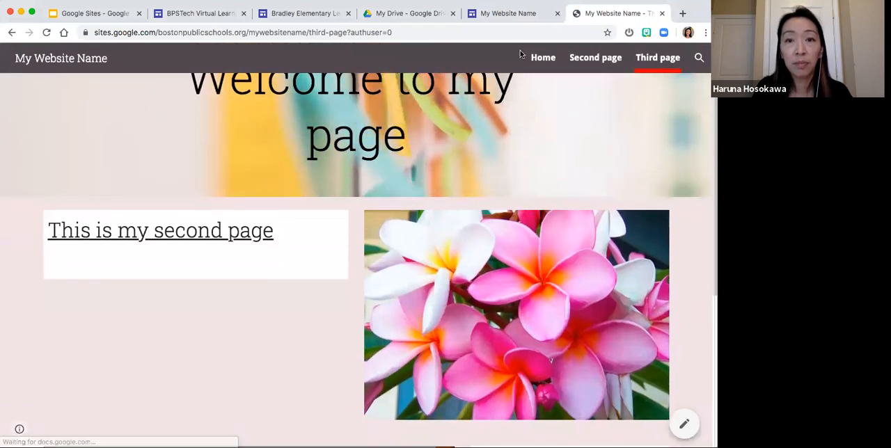
- Preview the draft of the Third page and compare it with the published version
{"action": "left_click", "coordinate": [508, 13]}
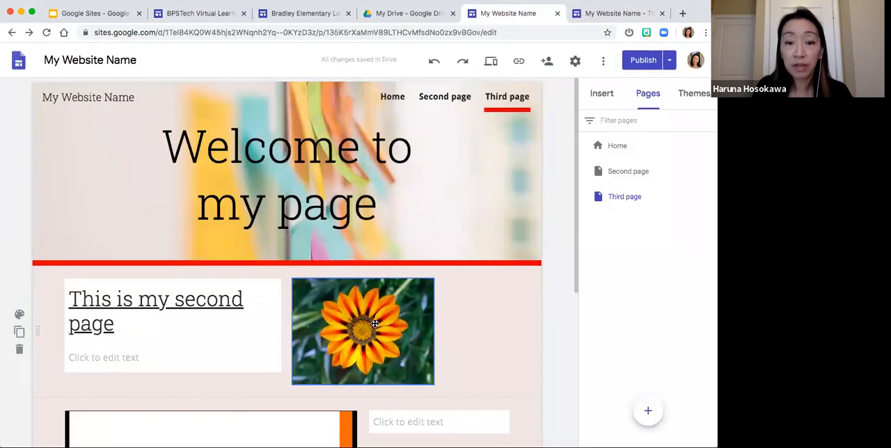
{"action": "left_click", "coordinate": [491, 62]}
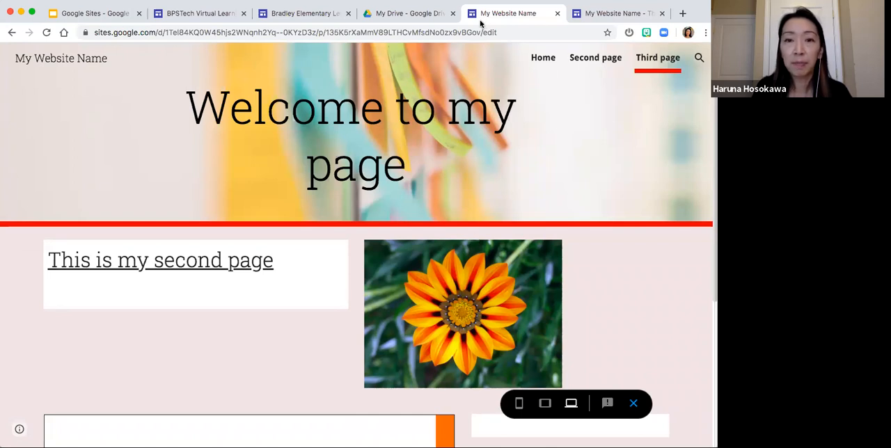
{"action": "left_click", "coordinate": [633, 404]}
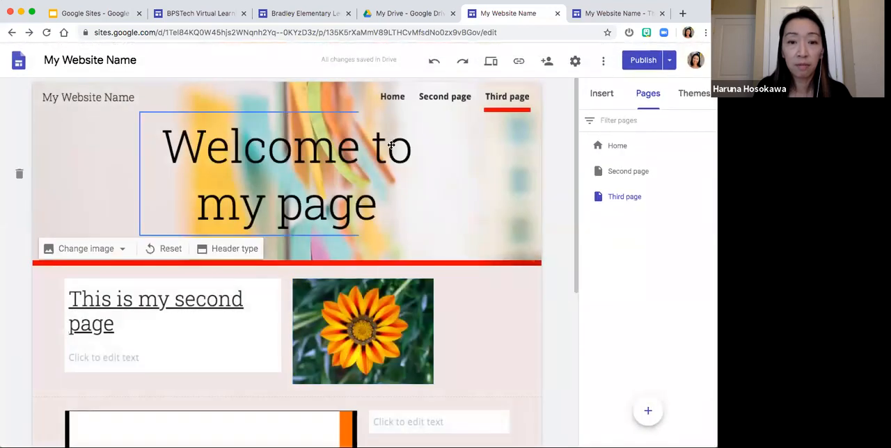
{"action": "left_click", "coordinate": [492, 64]}
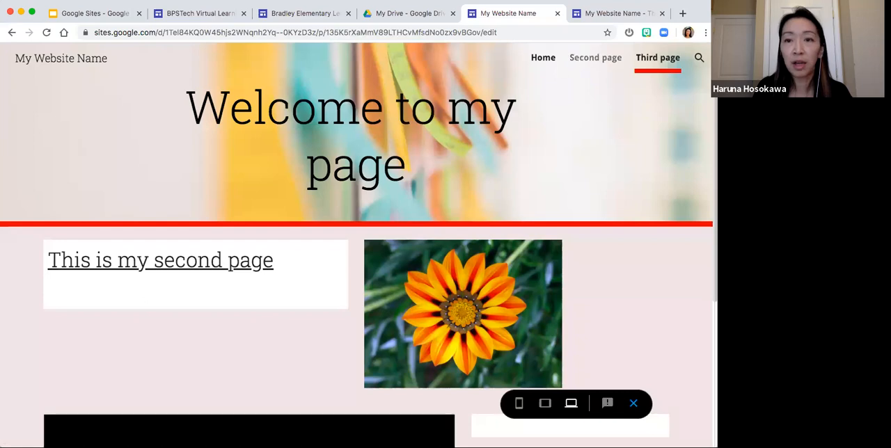
{"action": "left_click", "coordinate": [603, 15]}
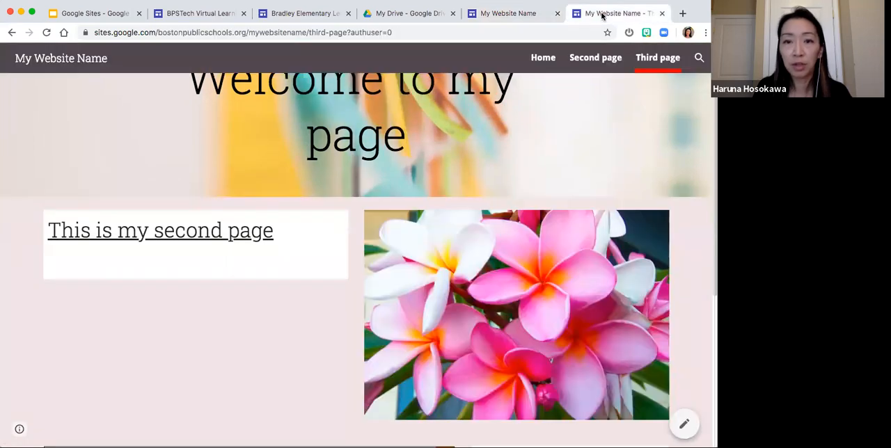
- Close the draft preview, compare the Third page's draft with the published version in the change review, and publish the update
{"action": "left_click", "coordinate": [507, 13]}
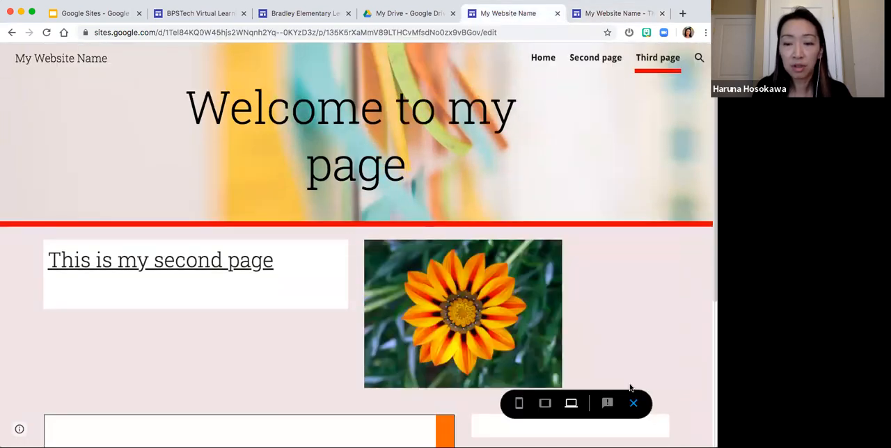
{"action": "left_click", "coordinate": [636, 404]}
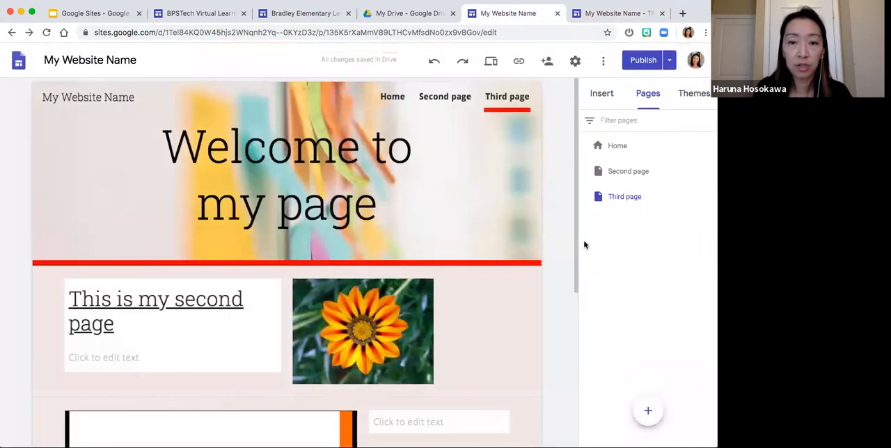
{"action": "left_click", "coordinate": [643, 62]}
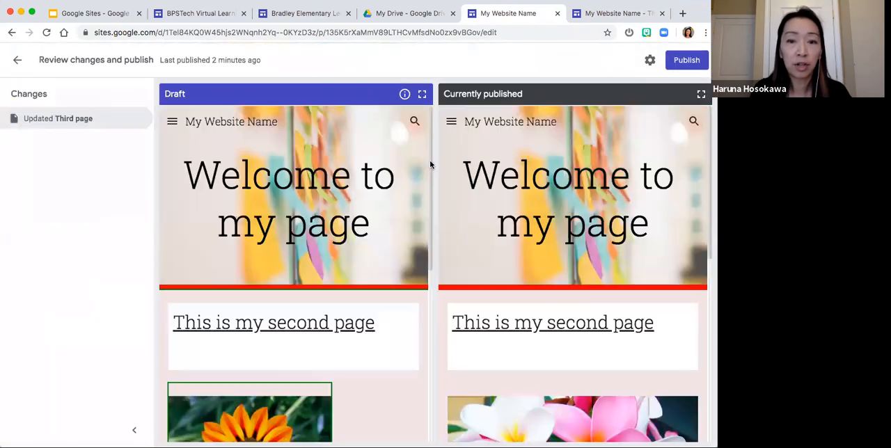
{"action": "scroll", "coordinate": [421, 198], "scroll_direction": "down", "scroll_amount": 3}
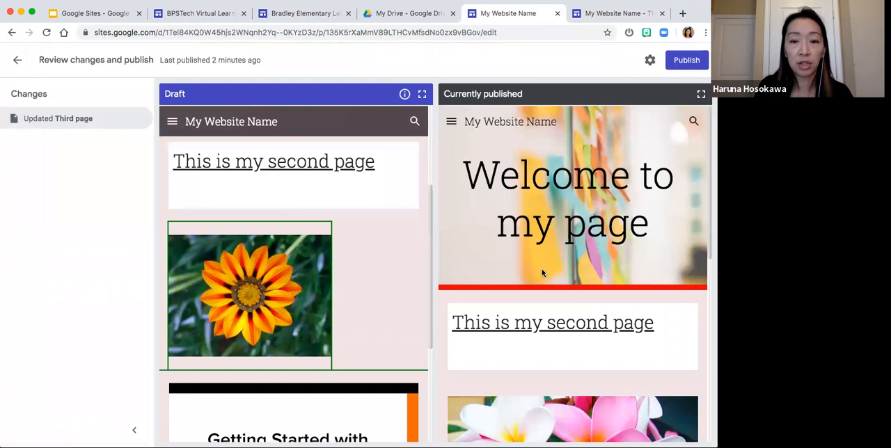
{"action": "scroll", "coordinate": [541, 272], "scroll_direction": "down", "scroll_amount": 3}
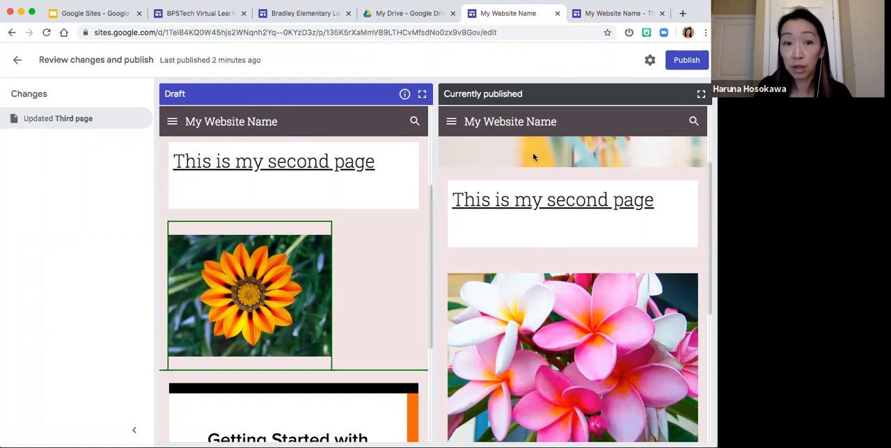
{"action": "left_click", "coordinate": [686, 61]}
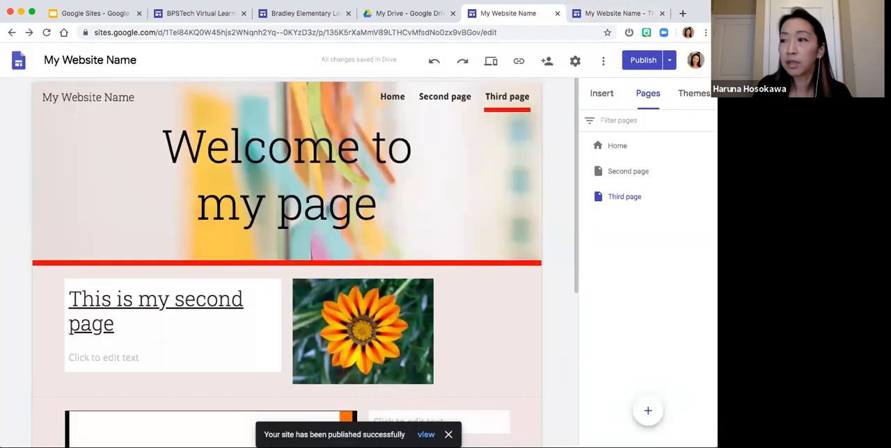
- Reload the published Third page to check the flower image on the live site
{"action": "left_click", "coordinate": [591, 15]}
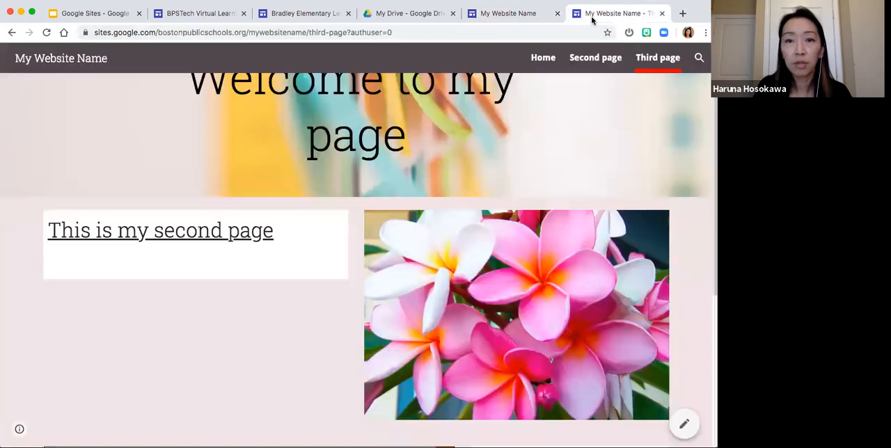
{"action": "left_click", "coordinate": [46, 32]}
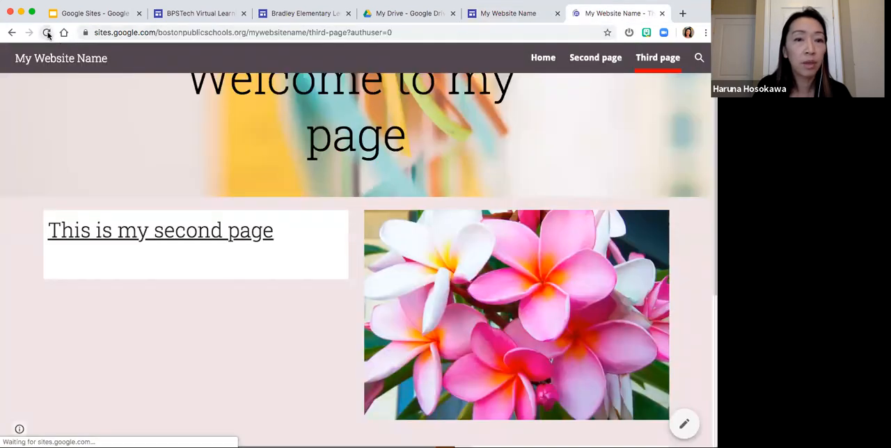